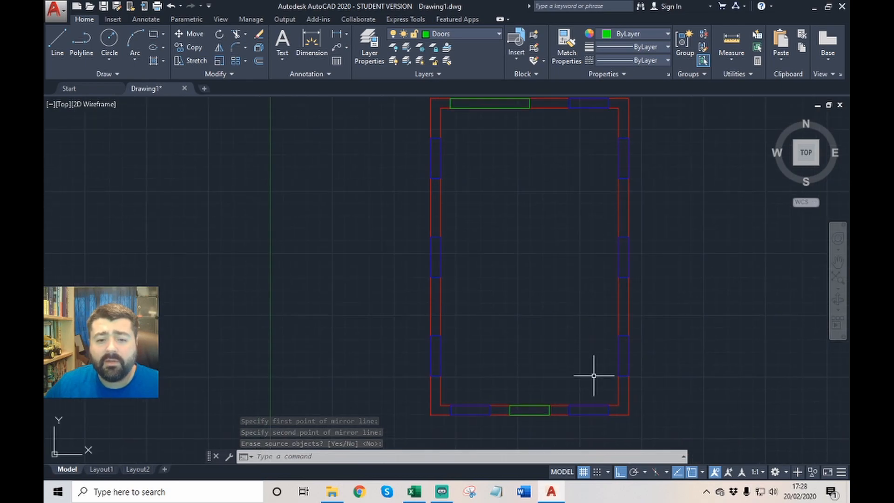
- Make layer 0 the current layer
{"action": "middle_click_drag", "start_coordinate": [523, 276], "coordinate": [539, 214]}
{"action": "scroll", "coordinate": [561, 226], "scroll_direction": "up", "scroll_amount": 3}
{"action": "middle_click_drag", "start_coordinate": [579, 242], "coordinate": [533, 241]}
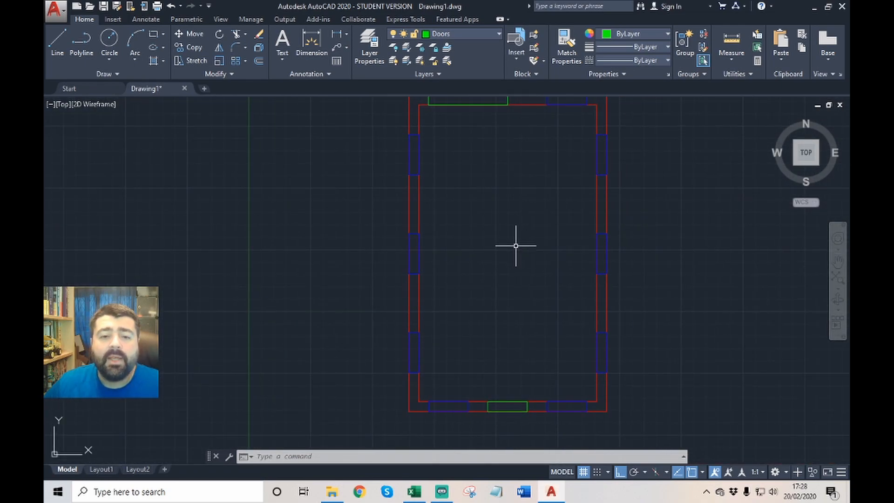
{"action": "scroll", "coordinate": [531, 191], "scroll_direction": "down", "scroll_amount": 2}
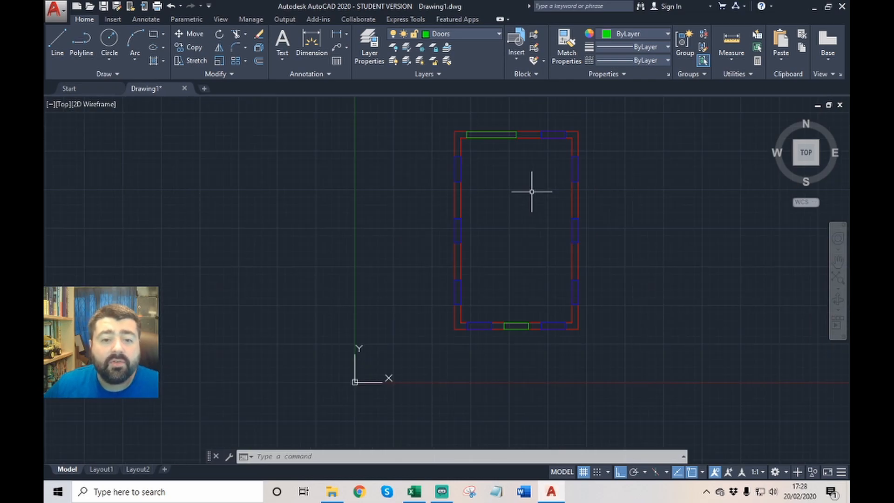
{"action": "scroll", "coordinate": [521, 185], "scroll_direction": "down", "scroll_amount": 3}
{"action": "scroll", "coordinate": [524, 182], "scroll_direction": "up", "scroll_amount": 2}
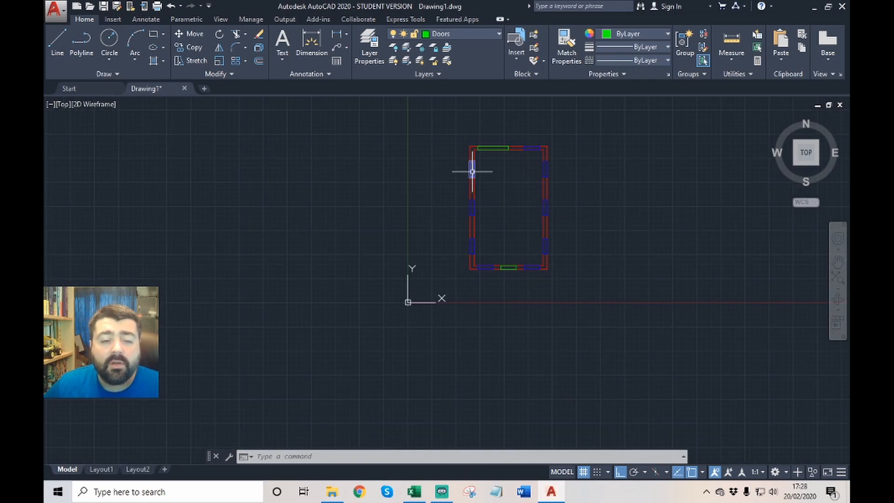
{"action": "left_click", "coordinate": [480, 41]}
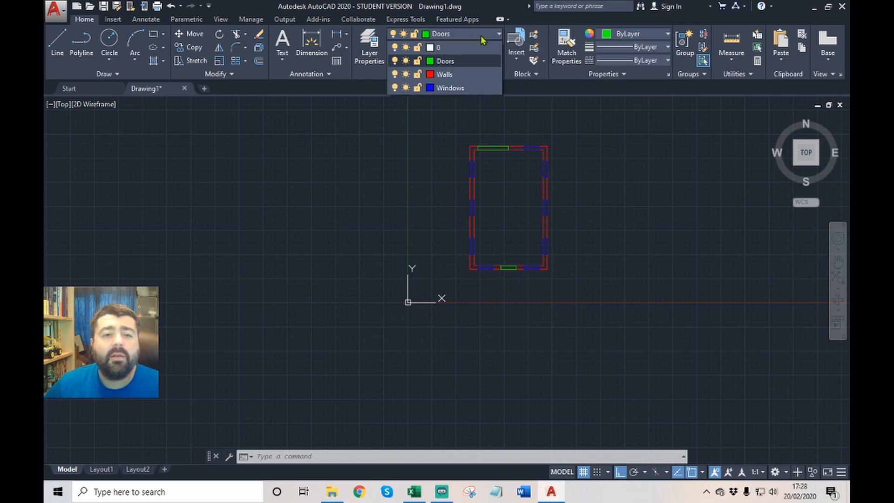
{"action": "left_click", "coordinate": [470, 50]}
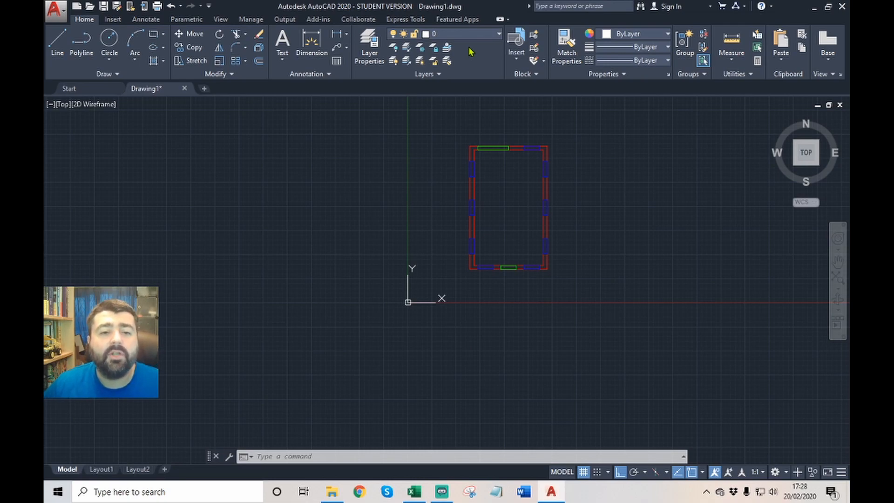
- Draw a horizontal ground line well below the floor plan, extending far past both sides of it, with ortho on
{"action": "left_click", "coordinate": [58, 41]}
{"action": "scroll", "coordinate": [423, 126], "scroll_direction": "down", "scroll_amount": 2}
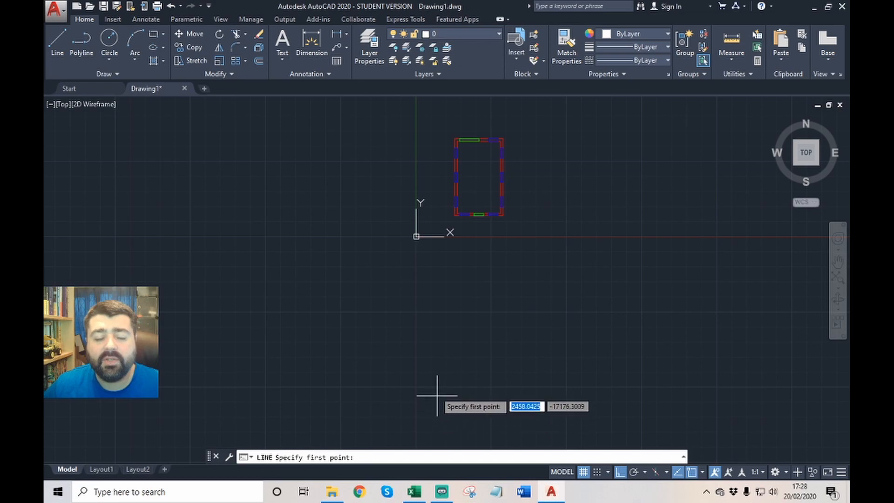
{"action": "scroll", "coordinate": [482, 295], "scroll_direction": "down", "scroll_amount": 2}
{"action": "scroll", "coordinate": [484, 323], "scroll_direction": "up", "scroll_amount": 2}
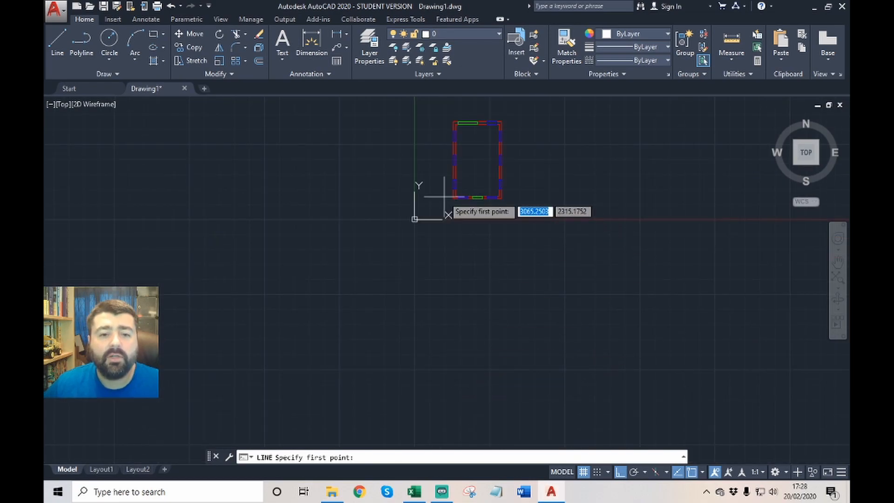
{"action": "scroll", "coordinate": [480, 196], "scroll_direction": "up", "scroll_amount": 5}
{"action": "scroll", "coordinate": [482, 191], "scroll_direction": "down", "scroll_amount": 4}
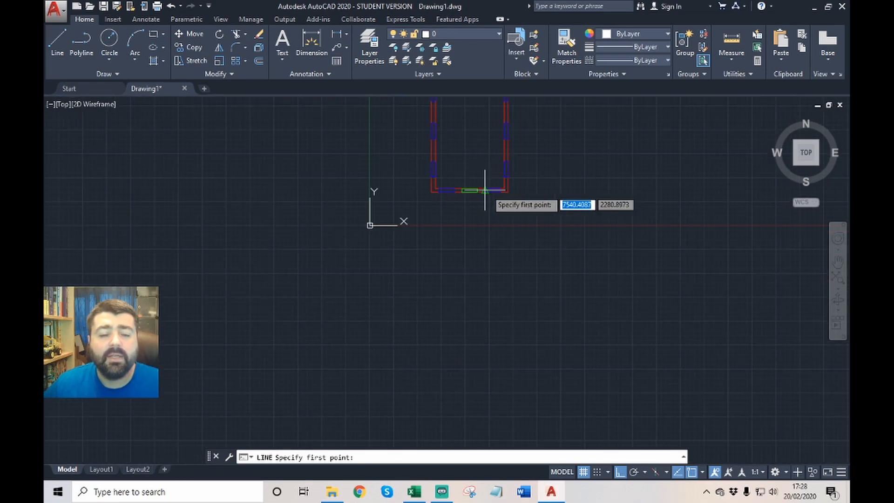
{"action": "left_click", "coordinate": [263, 400]}
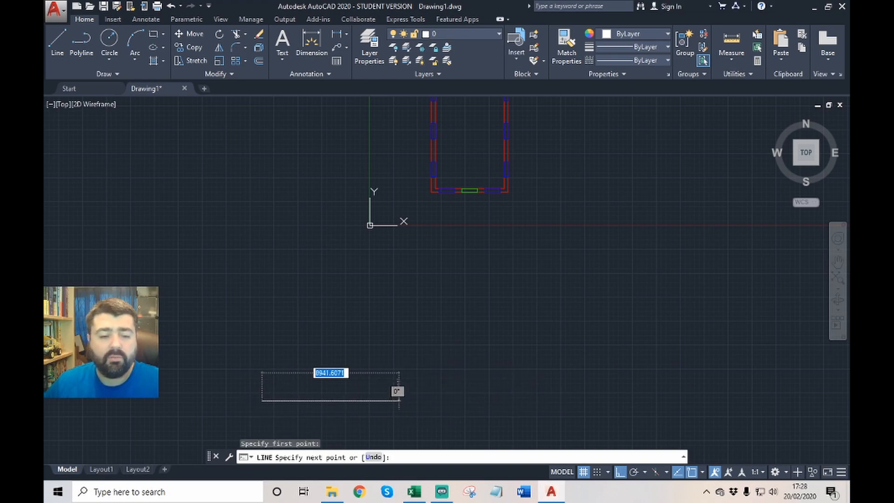
{"action": "key", "text": "F8"}
{"action": "scroll", "coordinate": [399, 266], "scroll_direction": "down", "scroll_amount": 2}
{"action": "scroll", "coordinate": [389, 318], "scroll_direction": "up", "scroll_amount": 2}
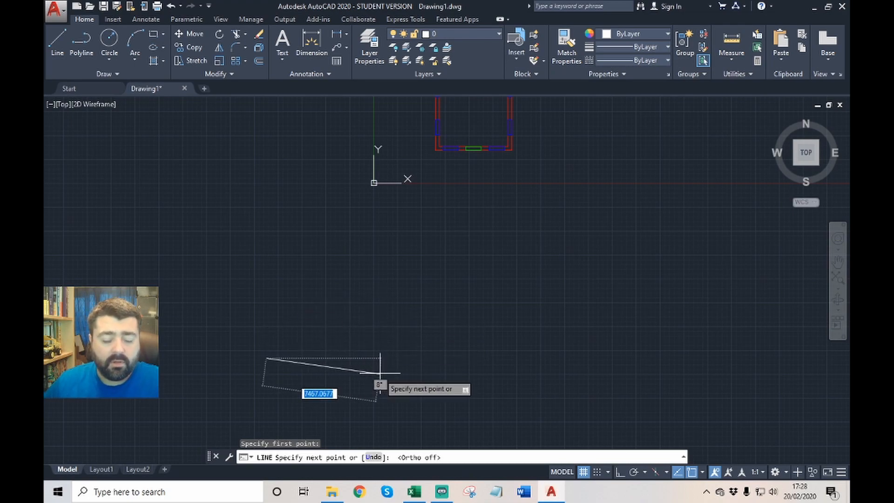
{"action": "key", "text": "F8"}
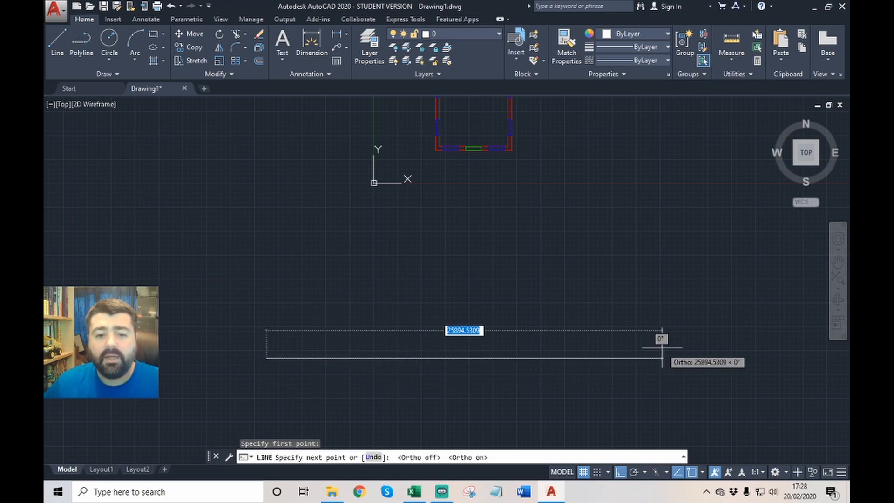
{"action": "left_click", "coordinate": [679, 345]}
{"action": "key", "text": "Escape"}
- Draw a vertical projection line about 19,180 units long from the plan's lower-left outer corner down across the horizontal line
{"action": "scroll", "coordinate": [678, 343], "scroll_direction": "down", "scroll_amount": 2}
{"action": "scroll", "coordinate": [662, 319], "scroll_direction": "up", "scroll_amount": 2}
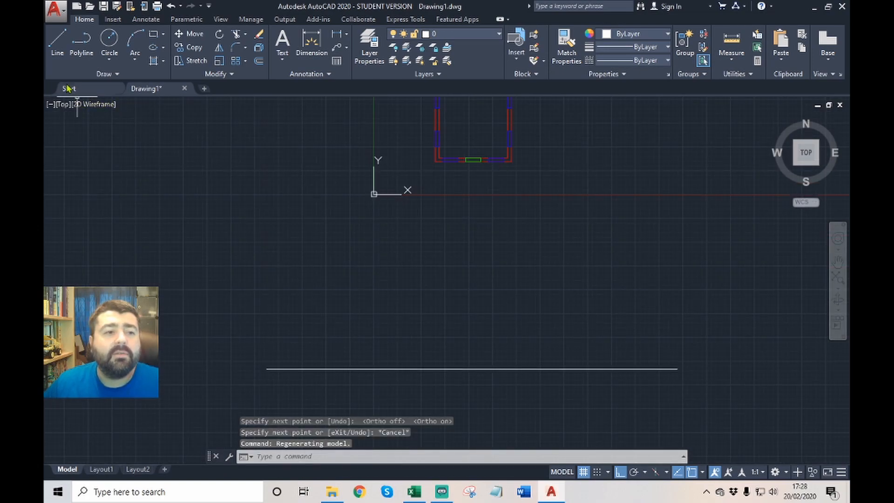
{"action": "left_click", "coordinate": [56, 42]}
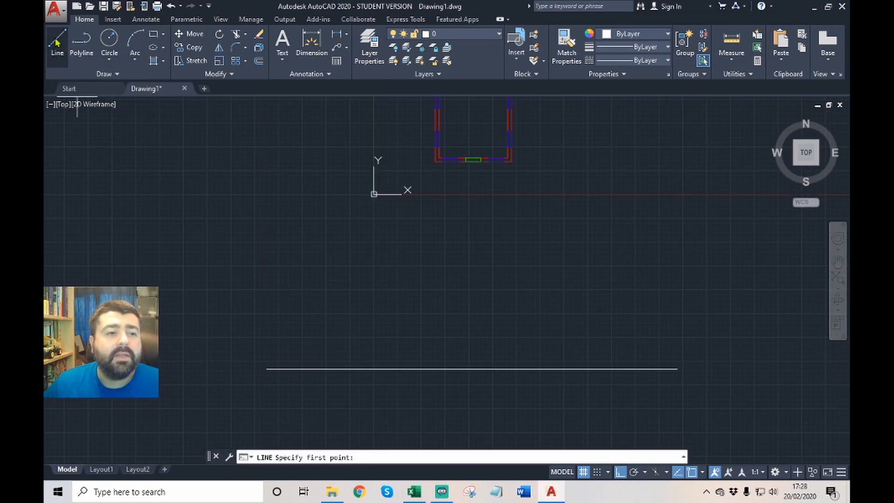
{"action": "scroll", "coordinate": [436, 131], "scroll_direction": "up", "scroll_amount": 3}
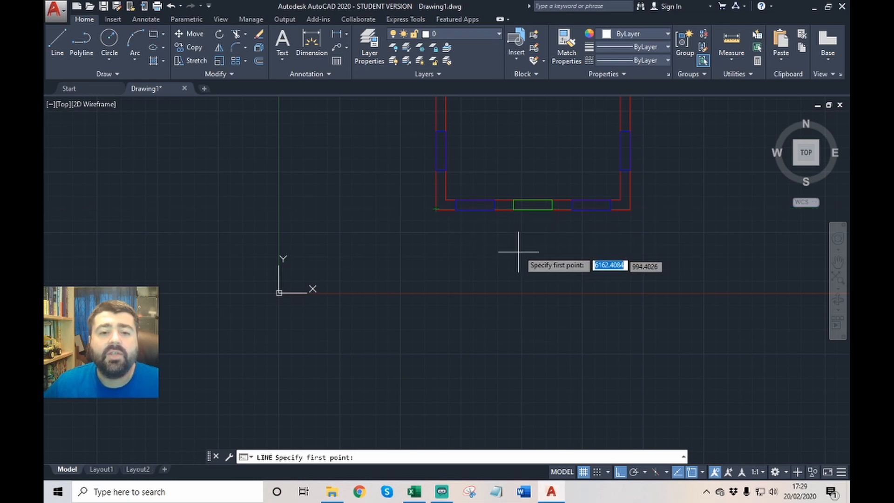
{"action": "scroll", "coordinate": [520, 231], "scroll_direction": "up", "scroll_amount": 2}
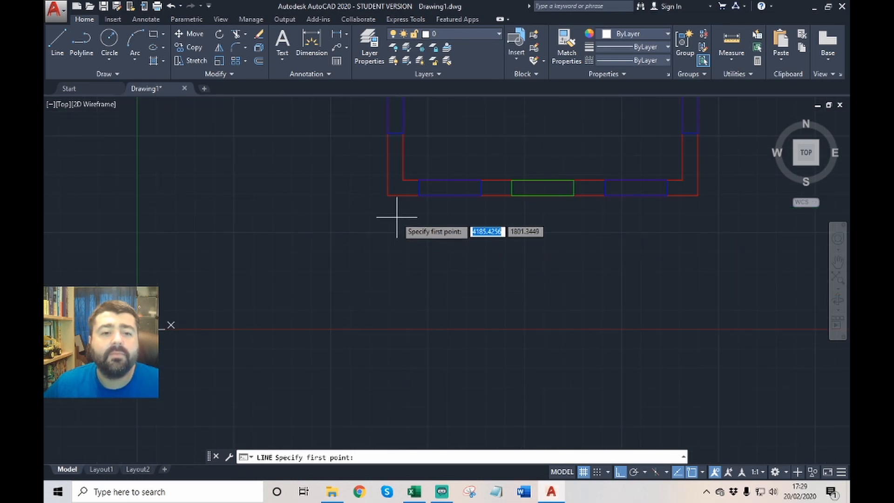
{"action": "left_click", "coordinate": [388, 195]}
{"action": "scroll", "coordinate": [389, 191], "scroll_direction": "down", "scroll_amount": 6}
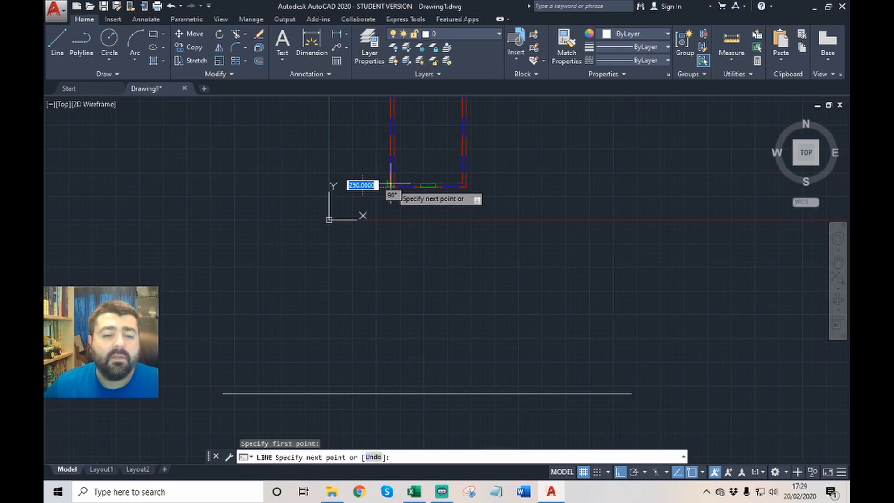
{"action": "scroll", "coordinate": [414, 333], "scroll_direction": "up", "scroll_amount": 2}
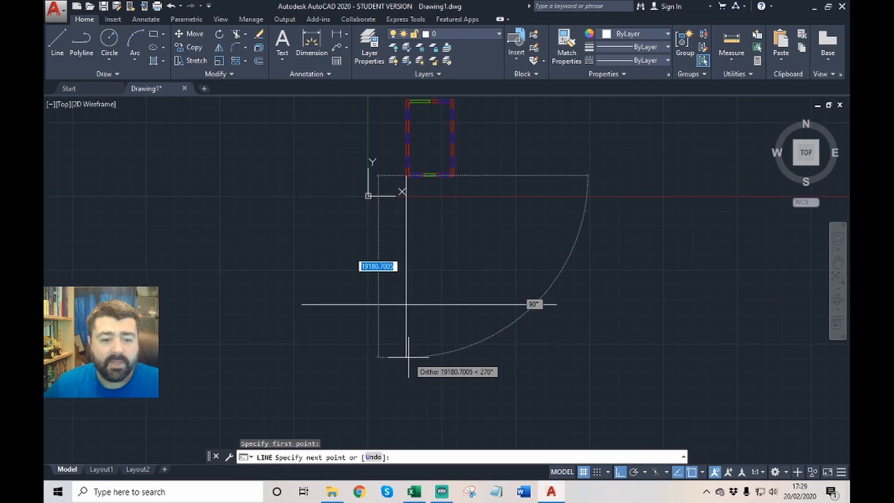
{"action": "left_click", "coordinate": [407, 358]}
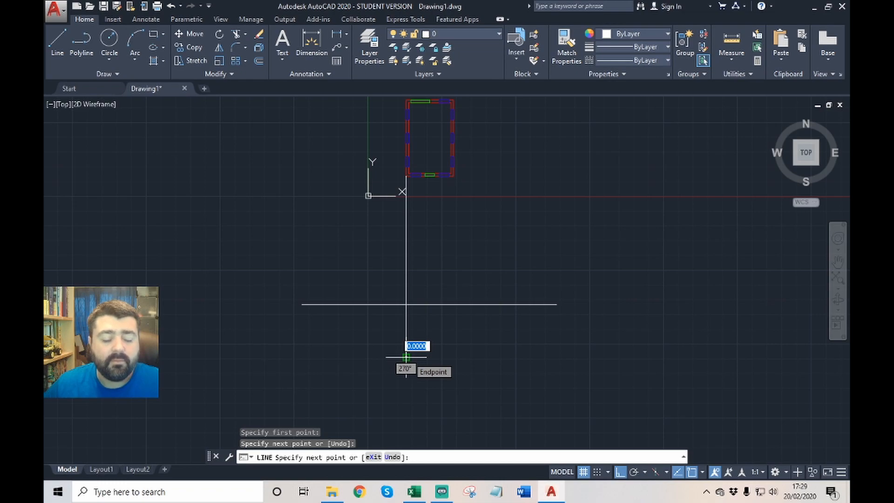
{"action": "key", "text": "Escape"}
- Copy the vertical projection line from the lower-left corner to both edges of the left front window and both edges of the front door
{"action": "scroll", "coordinate": [411, 126], "scroll_direction": "up", "scroll_amount": 5}
{"action": "scroll", "coordinate": [468, 242], "scroll_direction": "down", "scroll_amount": 3}
{"action": "scroll", "coordinate": [470, 240], "scroll_direction": "up", "scroll_amount": 4}
{"action": "scroll", "coordinate": [665, 272], "scroll_direction": "down", "scroll_amount": 3}
{"action": "scroll", "coordinate": [698, 270], "scroll_direction": "up", "scroll_amount": 3}
{"action": "scroll", "coordinate": [647, 227], "scroll_direction": "down", "scroll_amount": 4}
{"action": "scroll", "coordinate": [606, 237], "scroll_direction": "up", "scroll_amount": 4}
{"action": "left_click", "coordinate": [422, 321]}
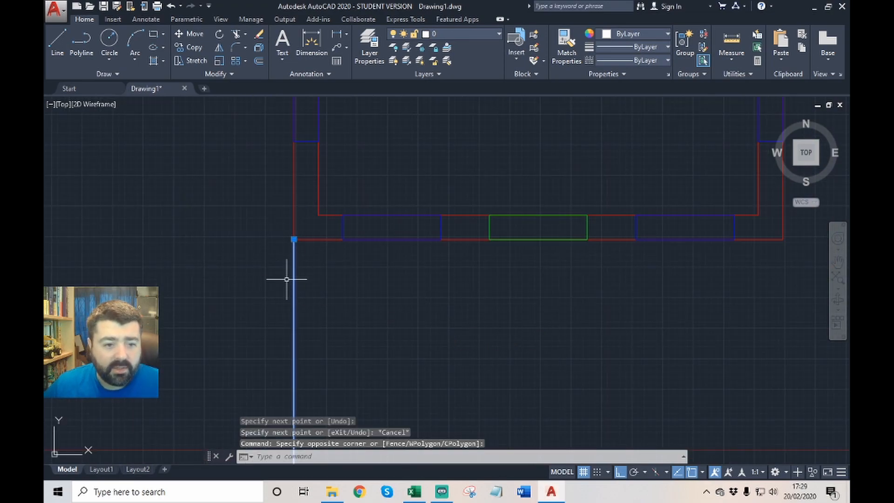
{"action": "type", "text": "CP"}
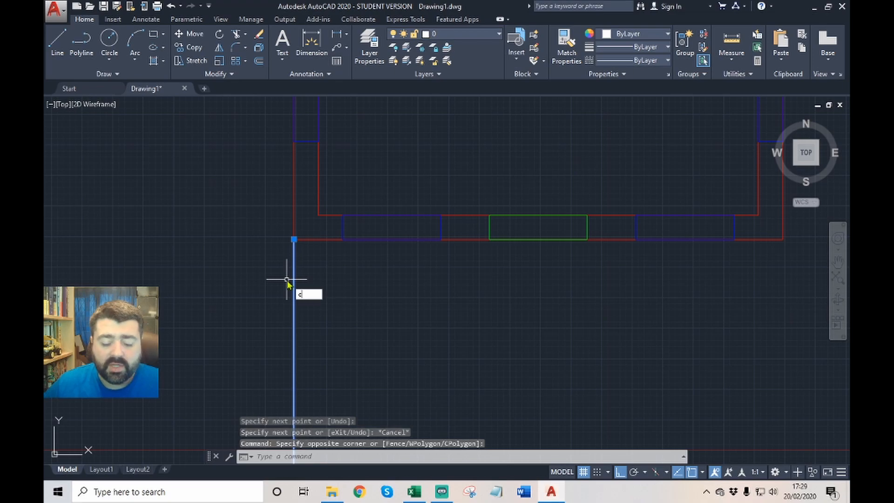
{"action": "key", "text": "Return"}
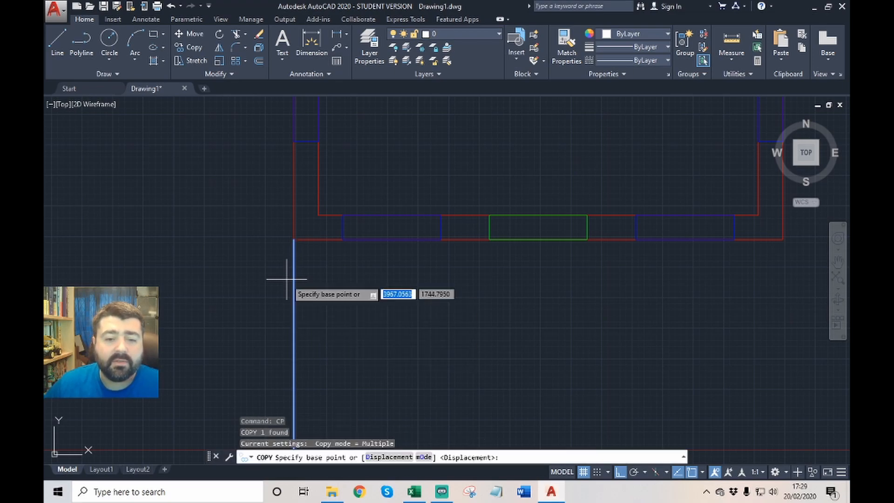
{"action": "left_click", "coordinate": [294, 239]}
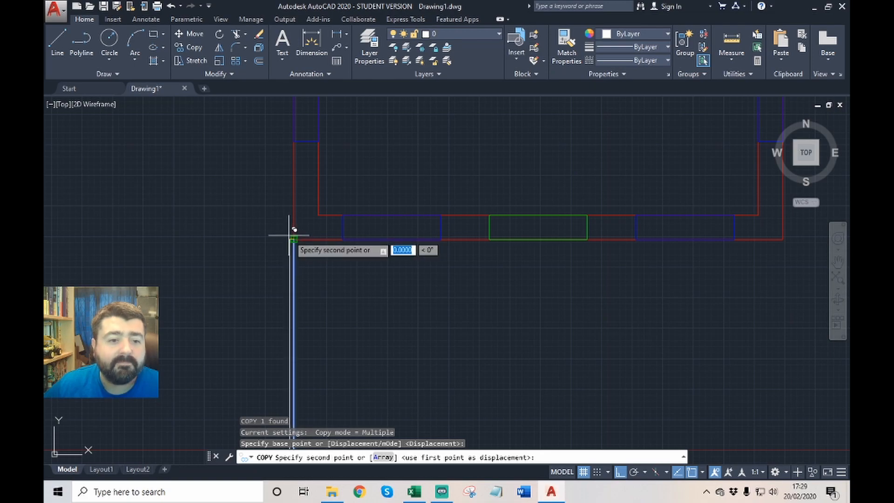
{"action": "left_click", "coordinate": [343, 240]}
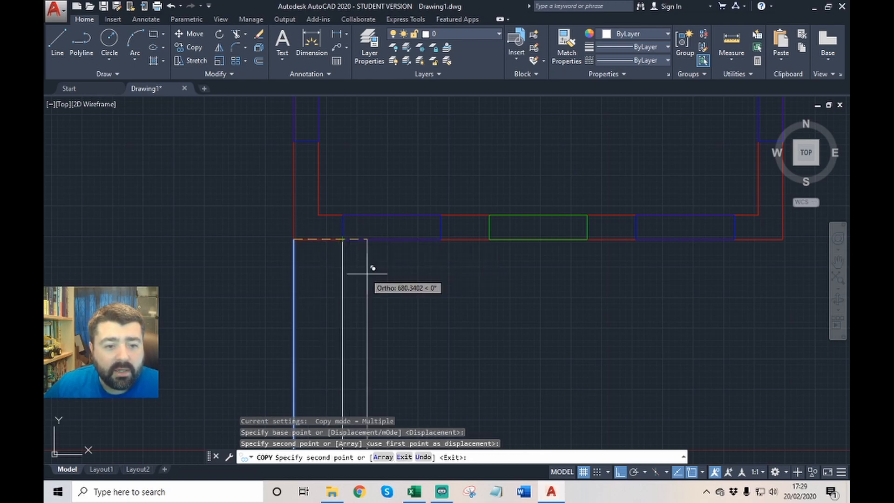
{"action": "left_click", "coordinate": [446, 233]}
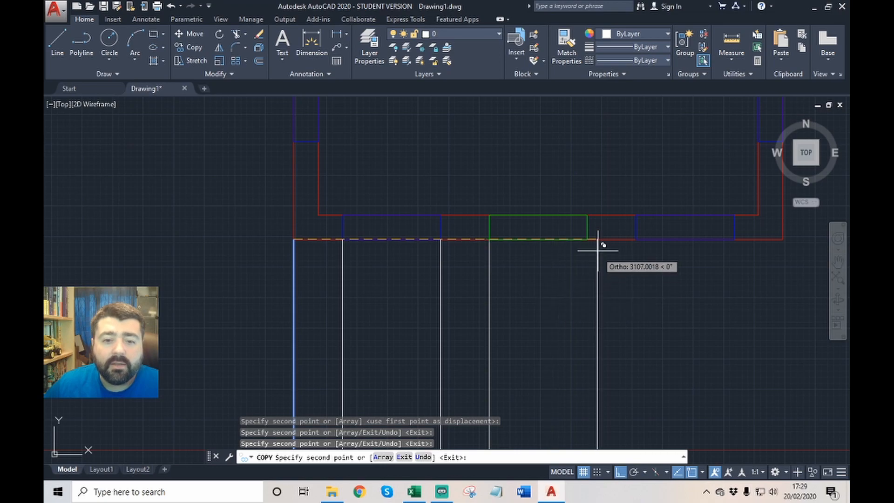
{"action": "left_click", "coordinate": [587, 240]}
- Place further copies of the projection line at both edges of the right front window and at the lower-right outer corner
{"action": "scroll", "coordinate": [575, 238], "scroll_direction": "down", "scroll_amount": 2}
{"action": "scroll", "coordinate": [632, 229], "scroll_direction": "up", "scroll_amount": 2}
{"action": "scroll", "coordinate": [463, 224], "scroll_direction": "up", "scroll_amount": 4}
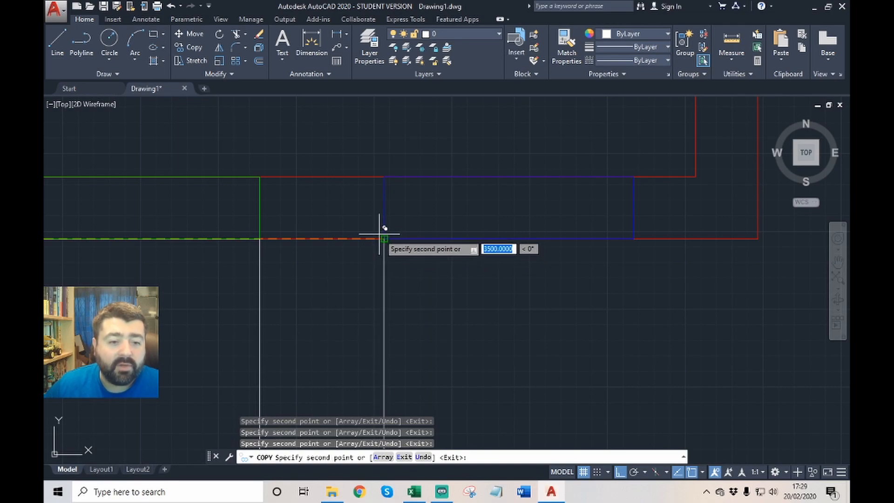
{"action": "left_click", "coordinate": [385, 238]}
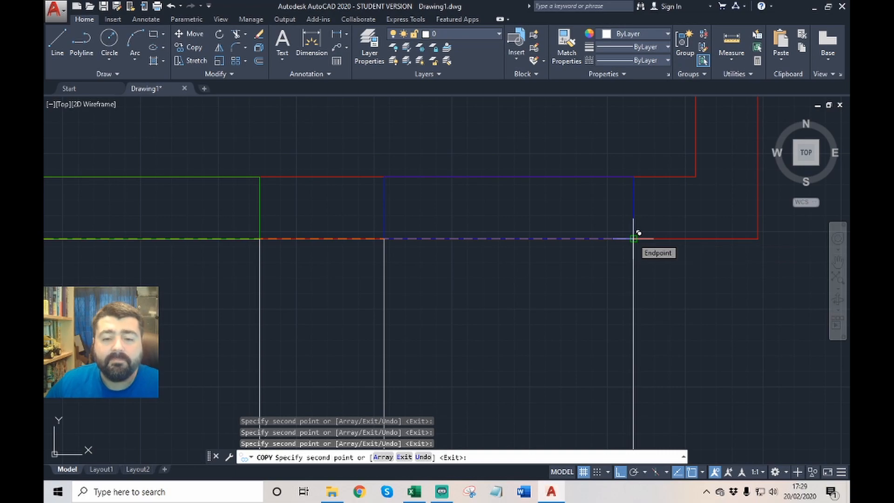
{"action": "left_click", "coordinate": [634, 238]}
{"action": "scroll", "coordinate": [615, 234], "scroll_direction": "down", "scroll_amount": 2}
{"action": "scroll", "coordinate": [684, 252], "scroll_direction": "up", "scroll_amount": 1}
{"action": "left_click", "coordinate": [668, 228]}
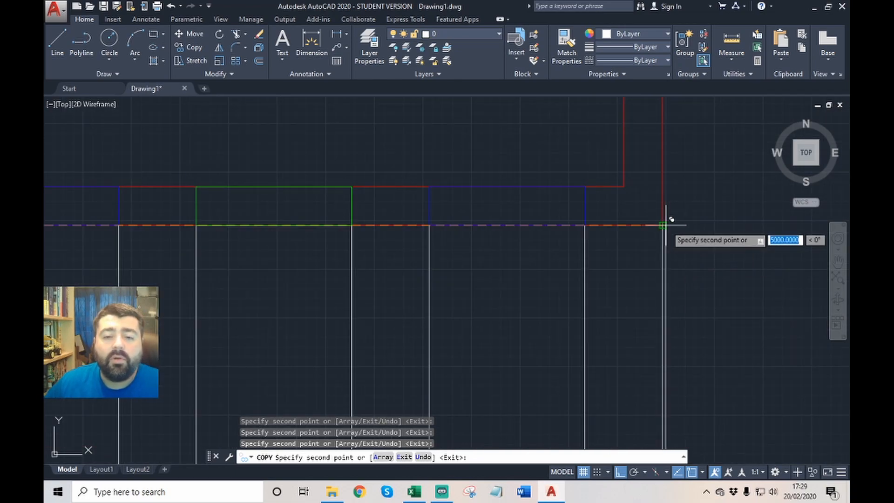
{"action": "scroll", "coordinate": [695, 235], "scroll_direction": "down", "scroll_amount": 4}
{"action": "scroll", "coordinate": [696, 235], "scroll_direction": "up", "scroll_amount": 2}
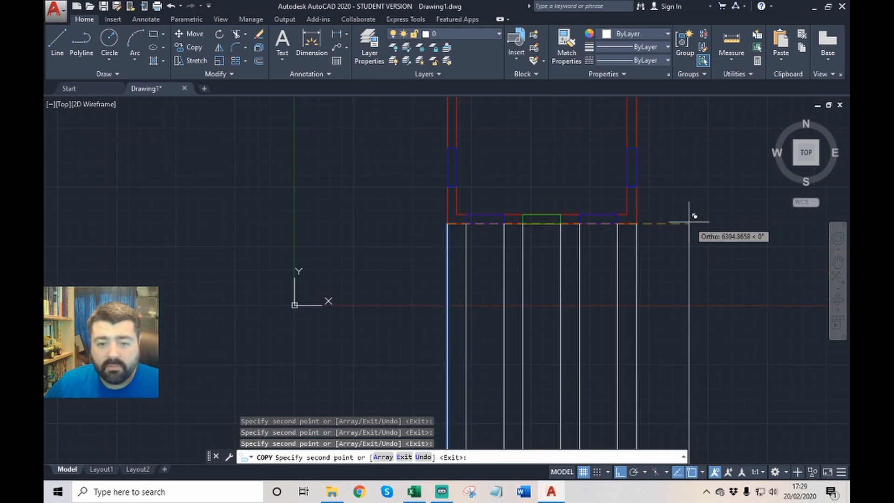
{"action": "key", "text": "Escape"}
- Copy the horizontal ground line 2500 units straight up
{"action": "scroll", "coordinate": [639, 245], "scroll_direction": "down", "scroll_amount": 2}
{"action": "scroll", "coordinate": [624, 122], "scroll_direction": "up", "scroll_amount": 1}
{"action": "scroll", "coordinate": [590, 168], "scroll_direction": "down", "scroll_amount": 2}
{"action": "scroll", "coordinate": [619, 233], "scroll_direction": "up", "scroll_amount": 2}
{"action": "scroll", "coordinate": [615, 179], "scroll_direction": "down", "scroll_amount": 3}
{"action": "scroll", "coordinate": [648, 250], "scroll_direction": "up", "scroll_amount": 2}
{"action": "mouse_move", "coordinate": [620, 348]}
{"action": "middle_mouse_down"}
{"action": "mouse_move", "coordinate": [624, 311]}
{"action": "mouse_move", "coordinate": [523, 309]}
{"action": "middle_mouse_up"}
{"action": "scroll", "coordinate": [598, 315], "scroll_direction": "up", "scroll_amount": 2}
{"action": "scroll", "coordinate": [611, 313], "scroll_direction": "down", "scroll_amount": 2}
{"action": "left_click", "coordinate": [609, 322]}
{"action": "scroll", "coordinate": [616, 341], "scroll_direction": "up", "scroll_amount": 4}
{"action": "scroll", "coordinate": [557, 340], "scroll_direction": "down", "scroll_amount": 2}
{"action": "scroll", "coordinate": [543, 327], "scroll_direction": "up", "scroll_amount": 2}
{"action": "middle_click_drag", "start_coordinate": [580, 294], "coordinate": [556, 352]}
{"action": "scroll", "coordinate": [556, 351], "scroll_direction": "down", "scroll_amount": 2}
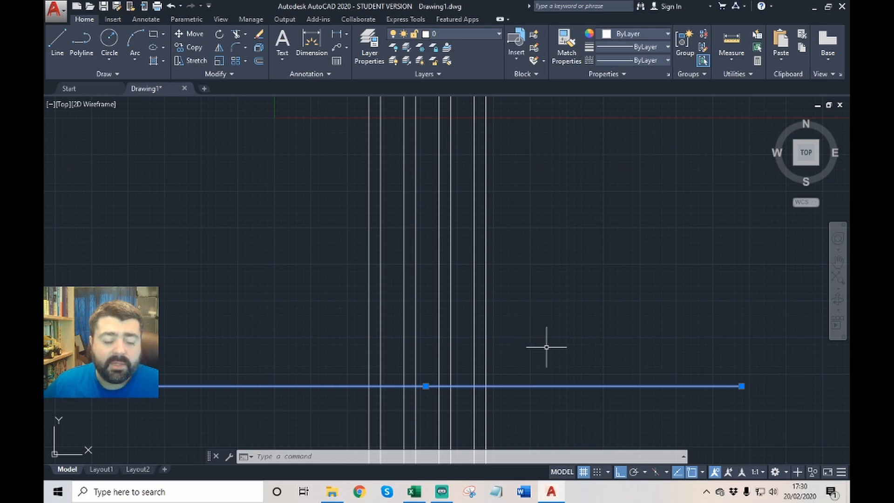
{"action": "scroll", "coordinate": [540, 341], "scroll_direction": "down", "scroll_amount": 2}
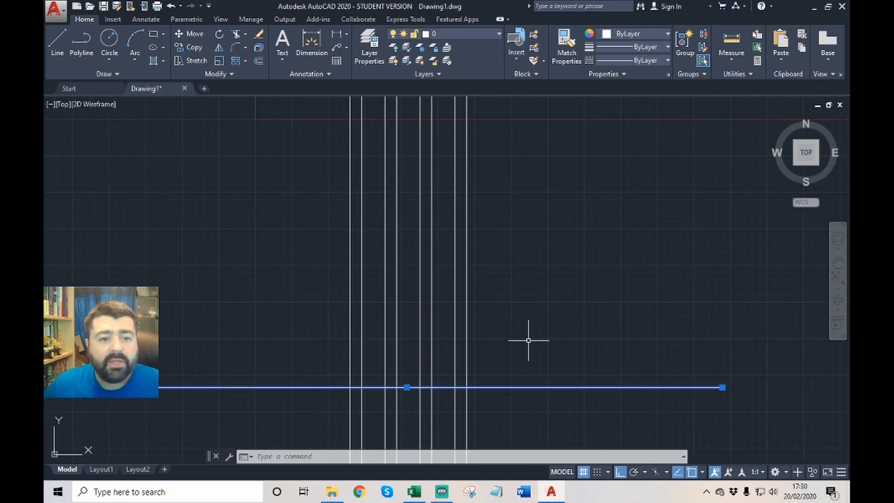
{"action": "scroll", "coordinate": [526, 337], "scroll_direction": "up", "scroll_amount": 2}
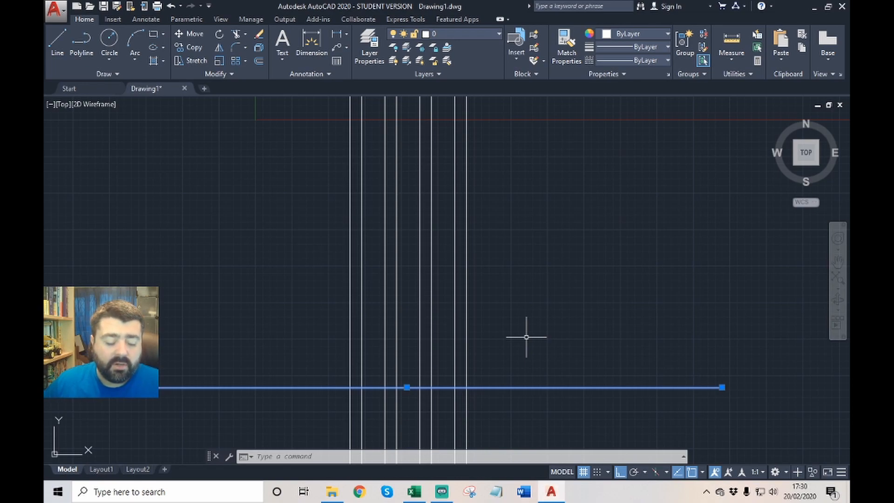
{"action": "type", "text": "CP"}
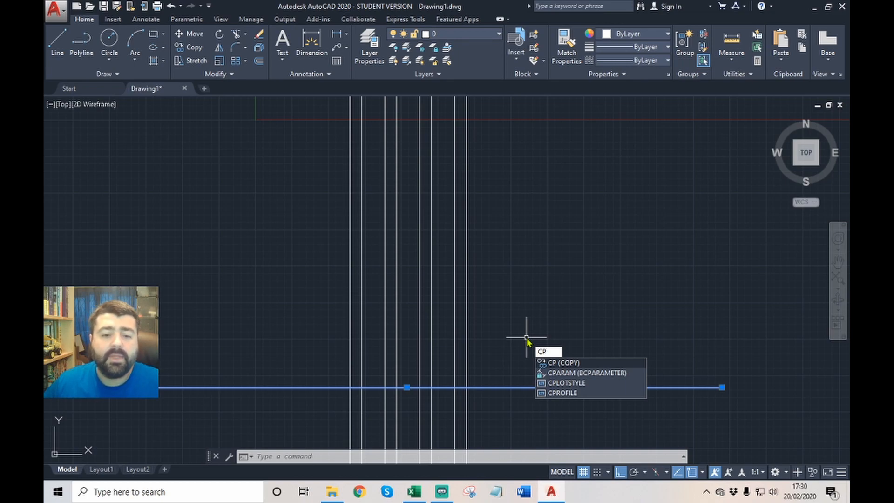
{"action": "key", "text": "Return"}
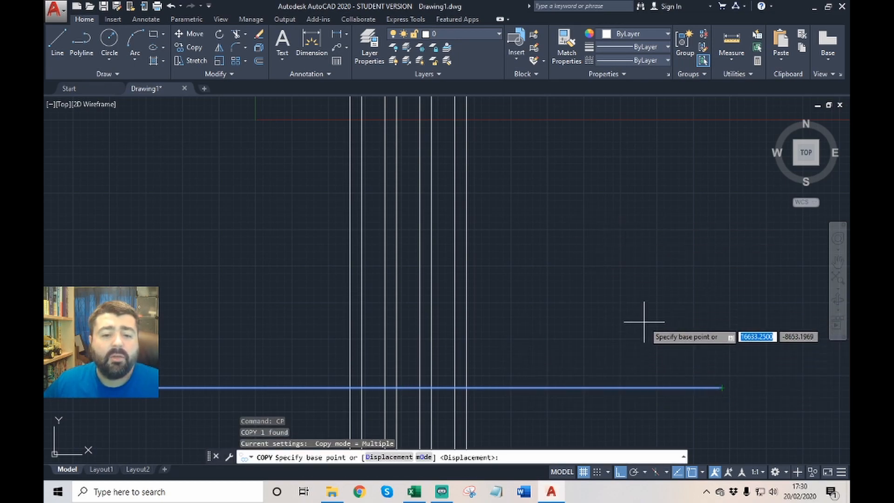
{"action": "left_click", "coordinate": [661, 348]}
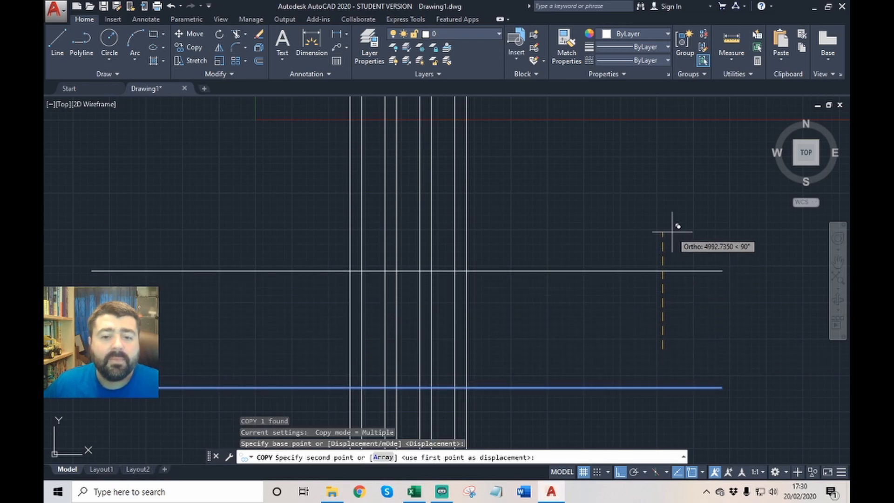
{"action": "type", "text": "2500"}
{"action": "key", "text": "Return"}
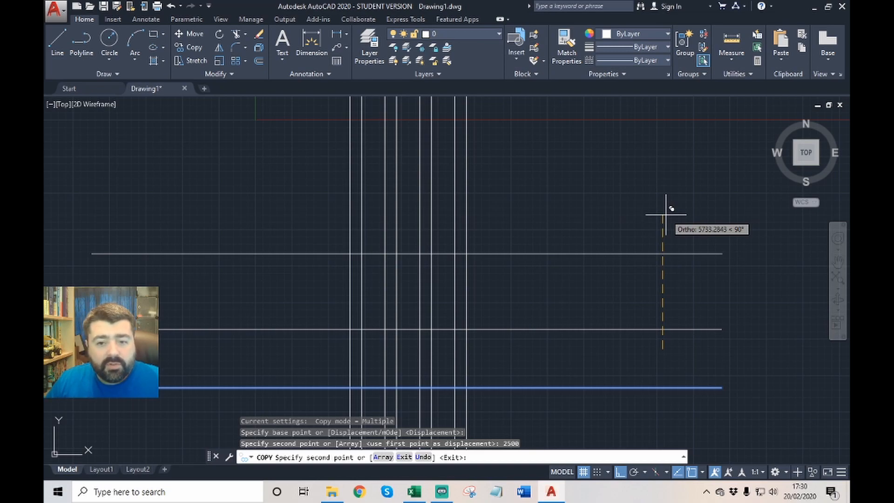
- Place further copies of the ground line 5000 and 7500 units above it and finish copying
{"action": "type", "text": "5000"}
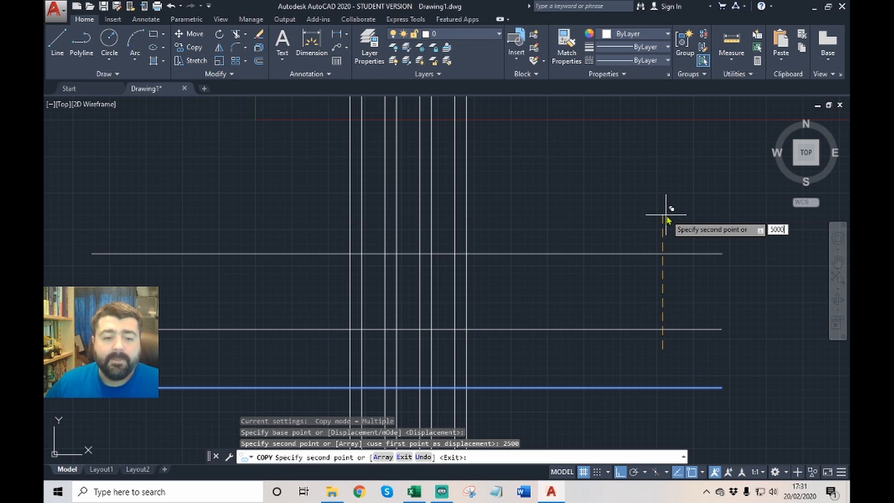
{"action": "key", "text": "Return"}
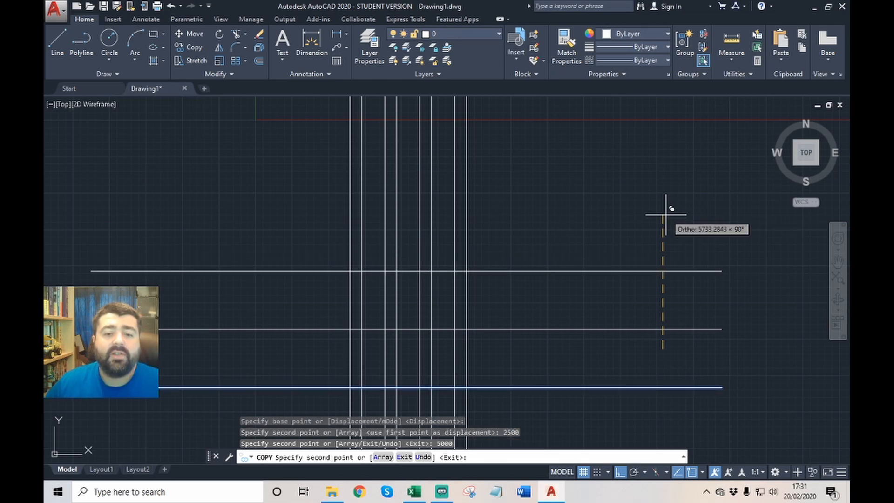
{"action": "middle_click_drag", "start_coordinate": [655, 247], "coordinate": [677, 189]}
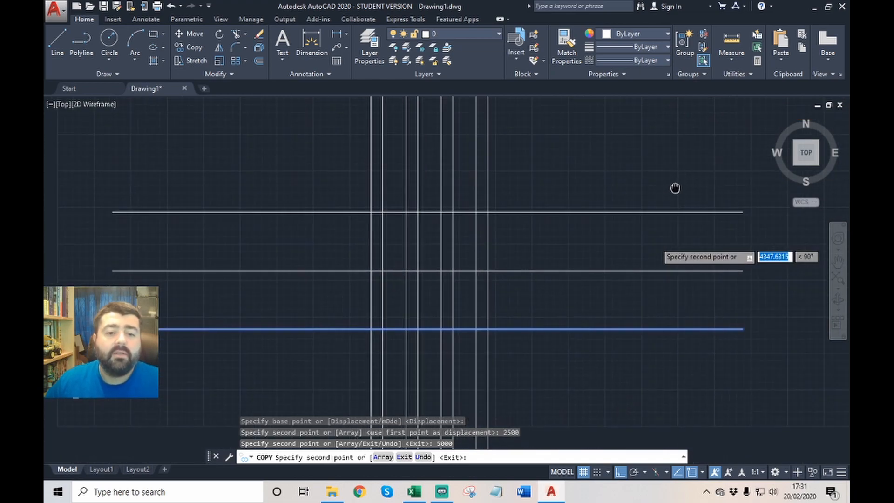
{"action": "scroll", "coordinate": [648, 212], "scroll_direction": "up", "scroll_amount": 1}
{"action": "scroll", "coordinate": [648, 212], "scroll_direction": "down", "scroll_amount": 1}
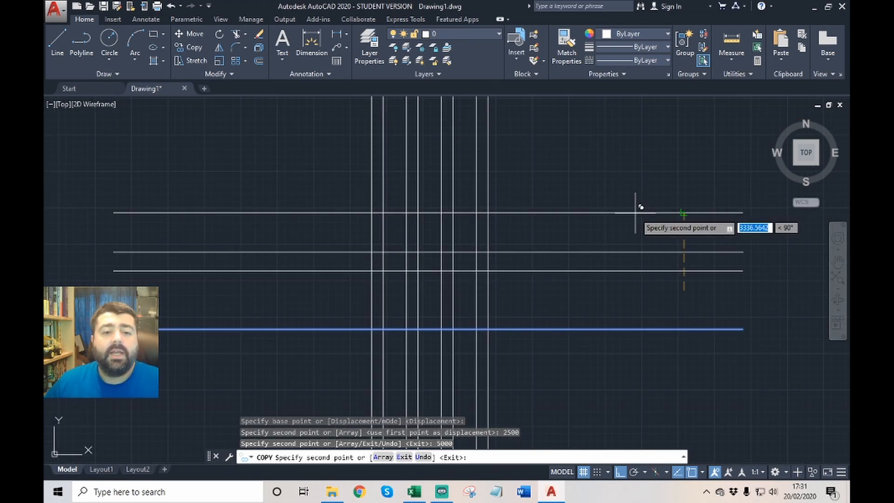
{"action": "middle_click_drag", "start_coordinate": [653, 140], "coordinate": [653, 214]}
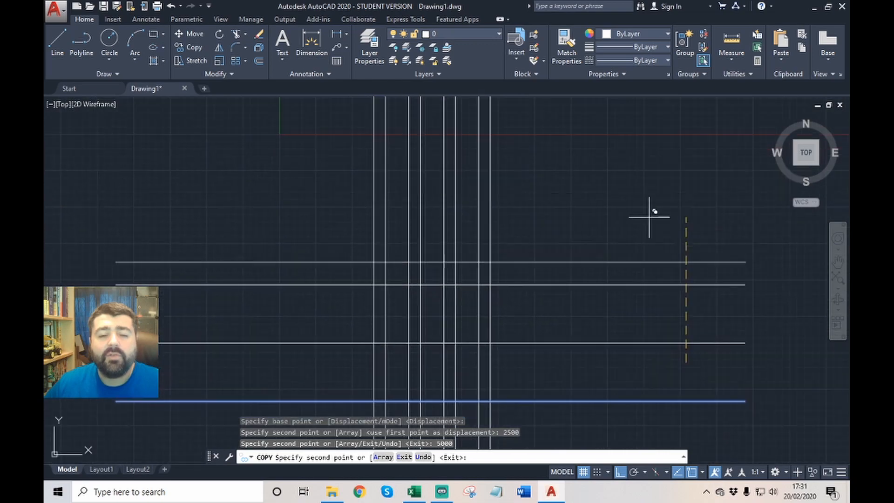
{"action": "type", "text": "75"}
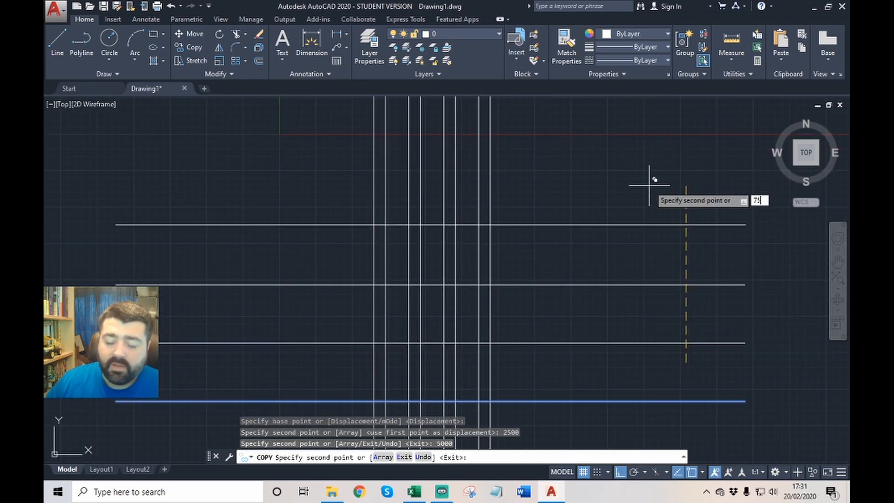
{"action": "key", "text": "Return"}
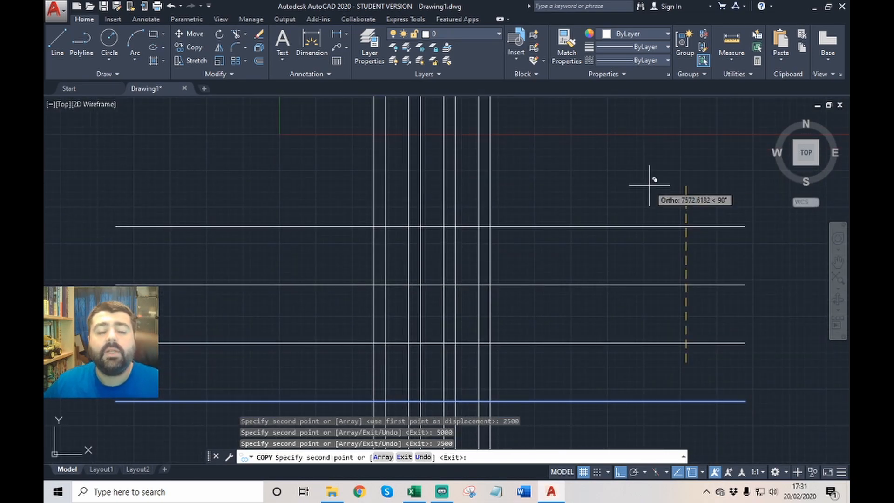
{"action": "key", "text": "Escape"}
{"action": "scroll", "coordinate": [624, 196], "scroll_direction": "down", "scroll_amount": 3}
{"action": "scroll", "coordinate": [559, 208], "scroll_direction": "up", "scroll_amount": 3}
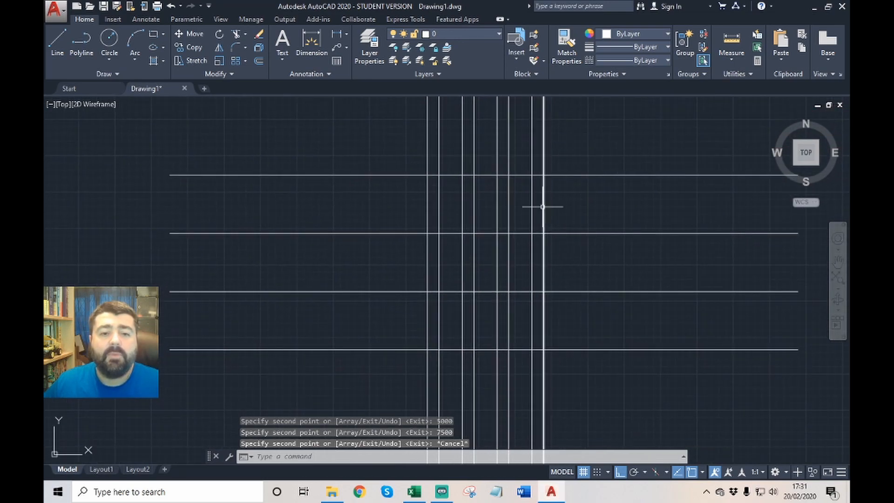
{"action": "scroll", "coordinate": [543, 207], "scroll_direction": "down", "scroll_amount": 2}
{"action": "scroll", "coordinate": [524, 221], "scroll_direction": "up", "scroll_amount": 2}
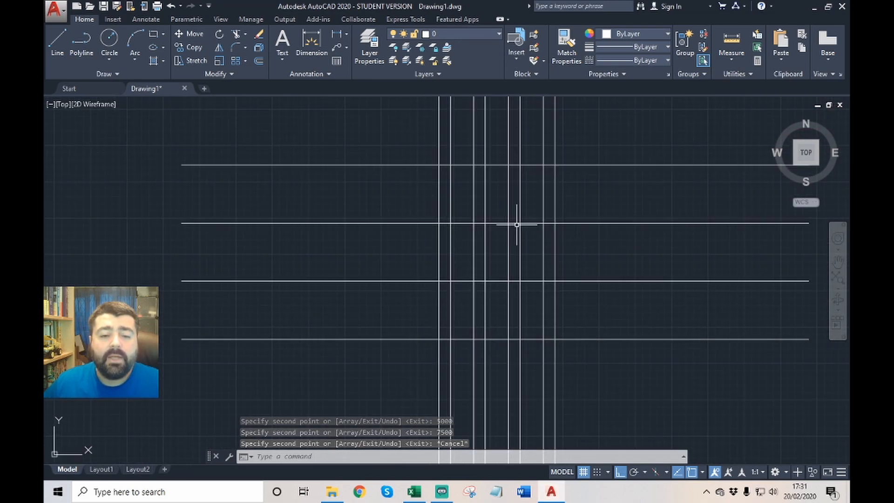
{"action": "scroll", "coordinate": [512, 251], "scroll_direction": "down", "scroll_amount": 2}
{"action": "scroll", "coordinate": [501, 232], "scroll_direction": "up", "scroll_amount": 2}
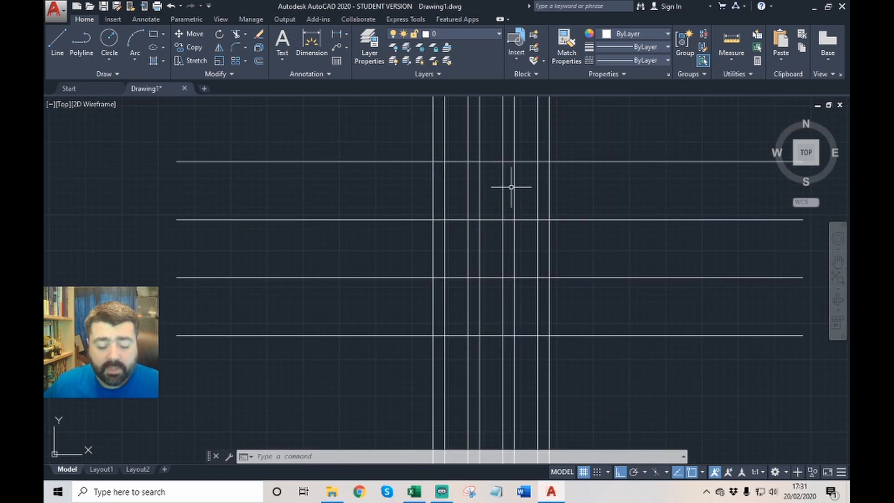
{"action": "scroll", "coordinate": [508, 193], "scroll_direction": "down", "scroll_amount": 3}
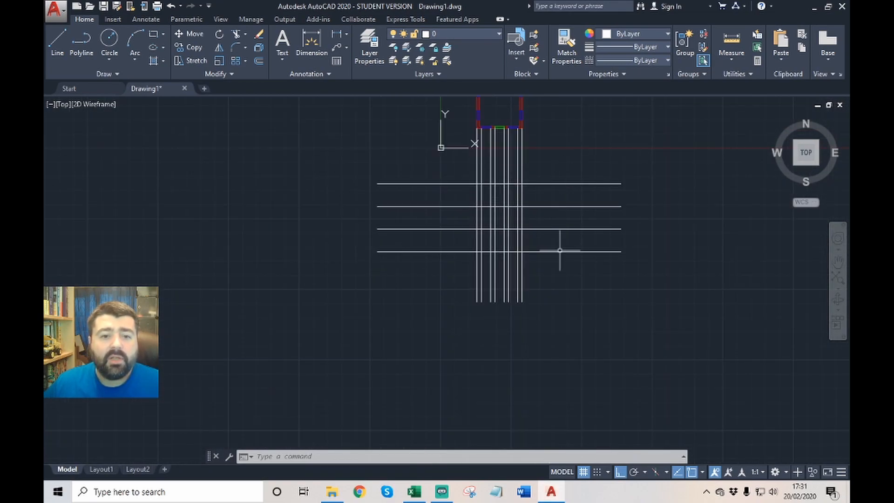
{"action": "scroll", "coordinate": [501, 199], "scroll_direction": "up", "scroll_amount": 2}
{"action": "mouse_move", "coordinate": [501, 199]}
{"action": "middle_mouse_down"}
{"action": "mouse_move", "coordinate": [493, 273]}
{"action": "mouse_move", "coordinate": [498, 251]}
{"action": "middle_mouse_up"}
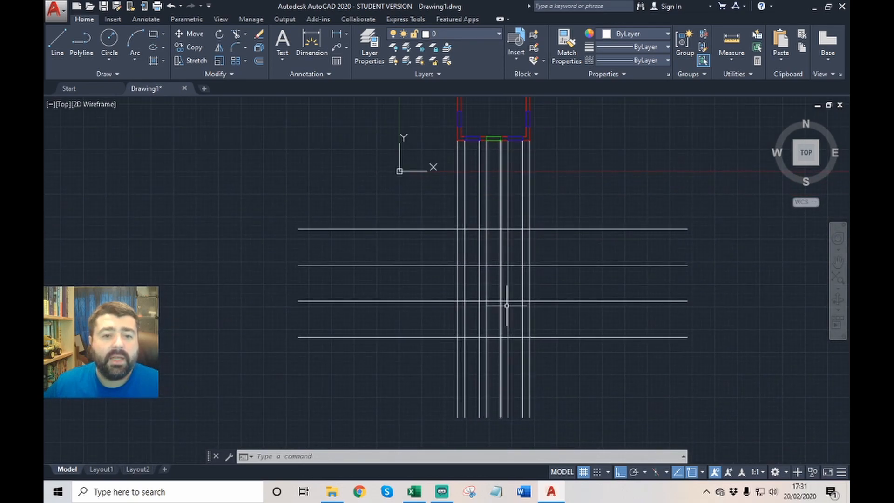
{"action": "middle_click_drag", "start_coordinate": [503, 299], "coordinate": [505, 289]}
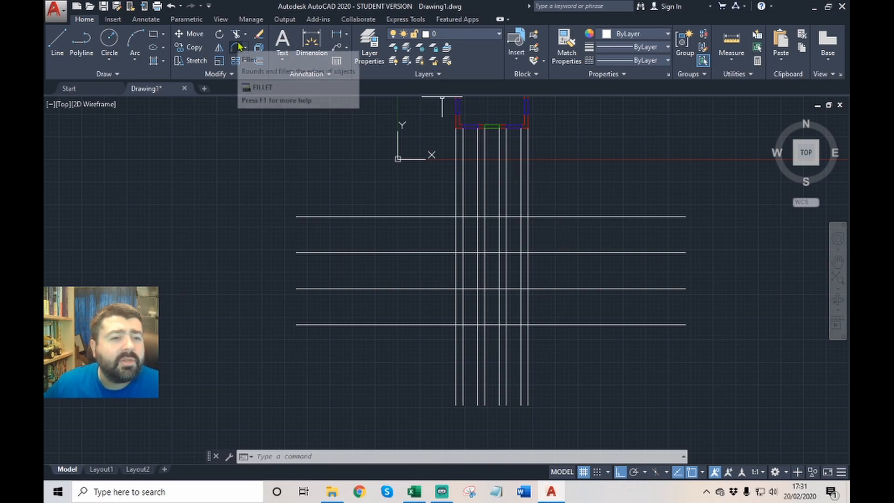
{"action": "left_click", "coordinate": [231, 73]}
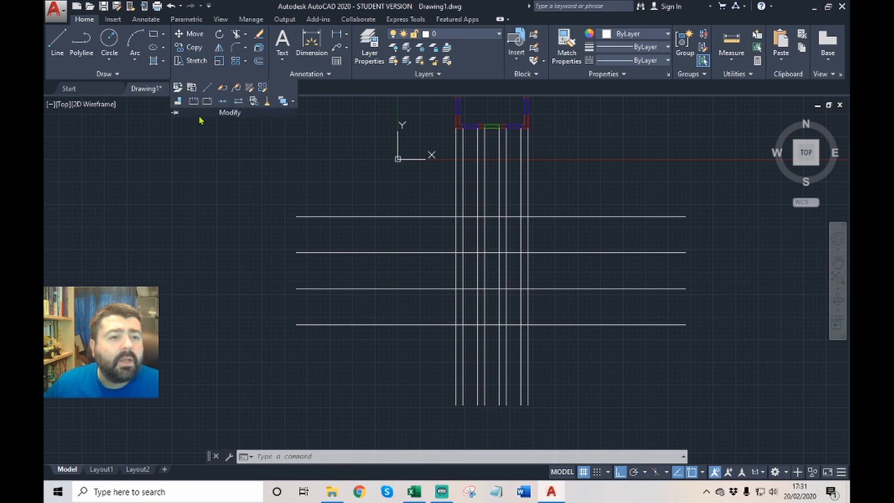
{"action": "left_click", "coordinate": [626, 178]}
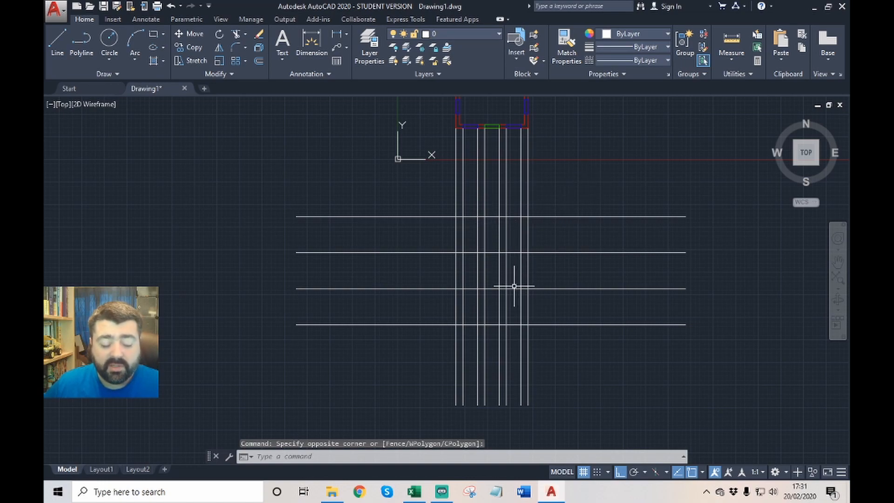
- Trim all vertical projection lines below the ground line, using the ground line and the two outermost verticals as cutting edges
{"action": "type", "text": "TR"}
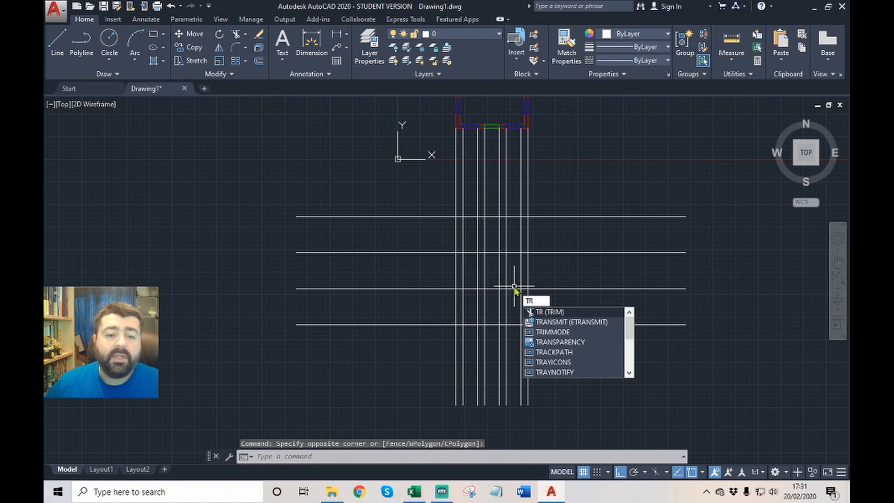
{"action": "key", "text": "Return"}
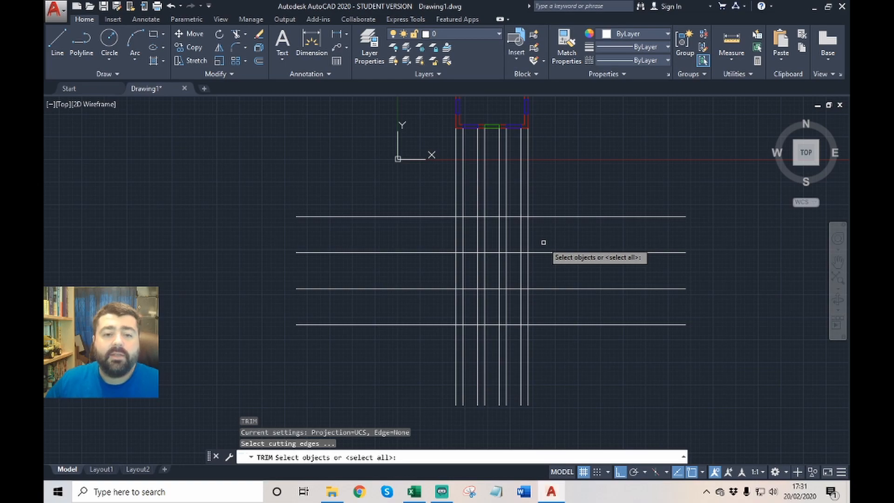
{"action": "scroll", "coordinate": [543, 242], "scroll_direction": "up", "scroll_amount": 3}
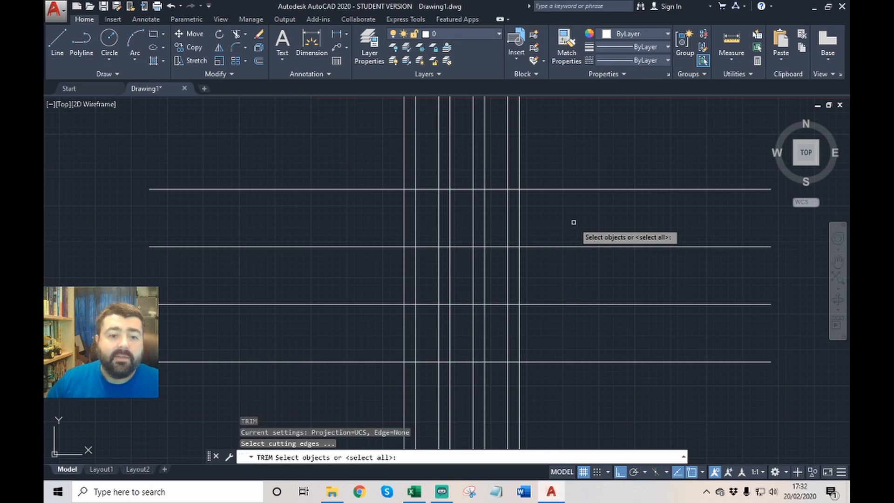
{"action": "scroll", "coordinate": [573, 222], "scroll_direction": "down", "scroll_amount": 2}
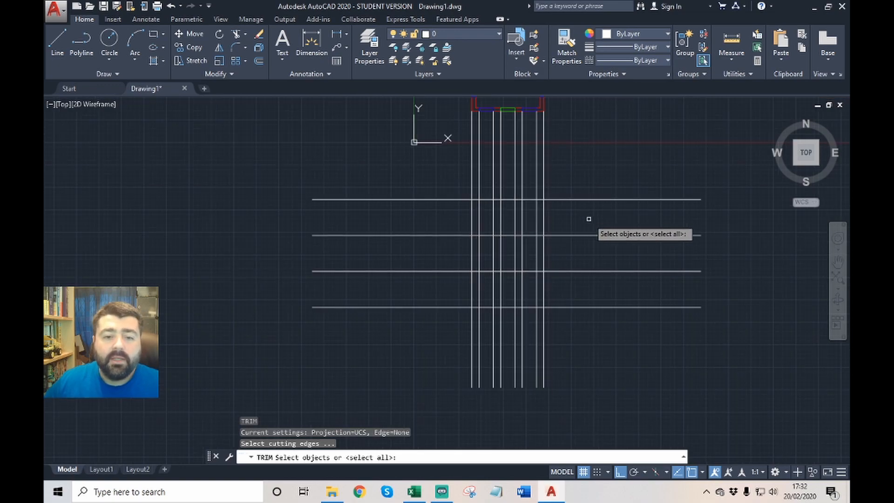
{"action": "scroll", "coordinate": [542, 289], "scroll_direction": "up", "scroll_amount": 2}
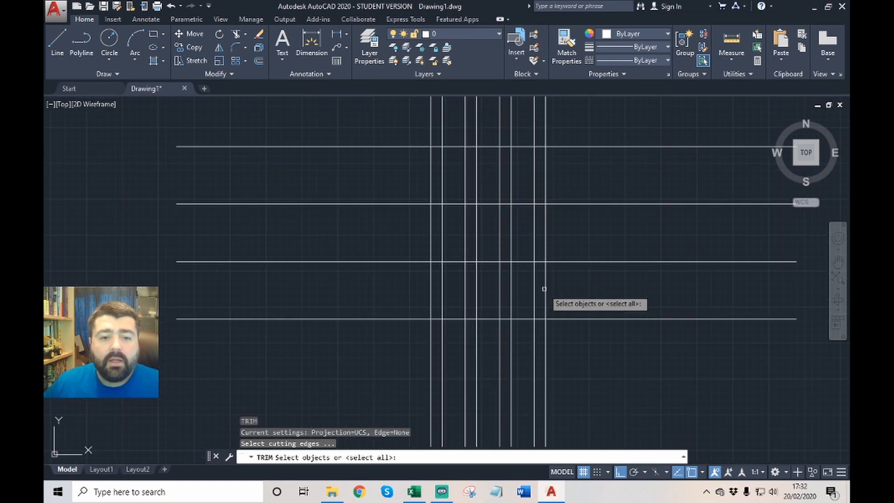
{"action": "scroll", "coordinate": [551, 295], "scroll_direction": "down", "scroll_amount": 2}
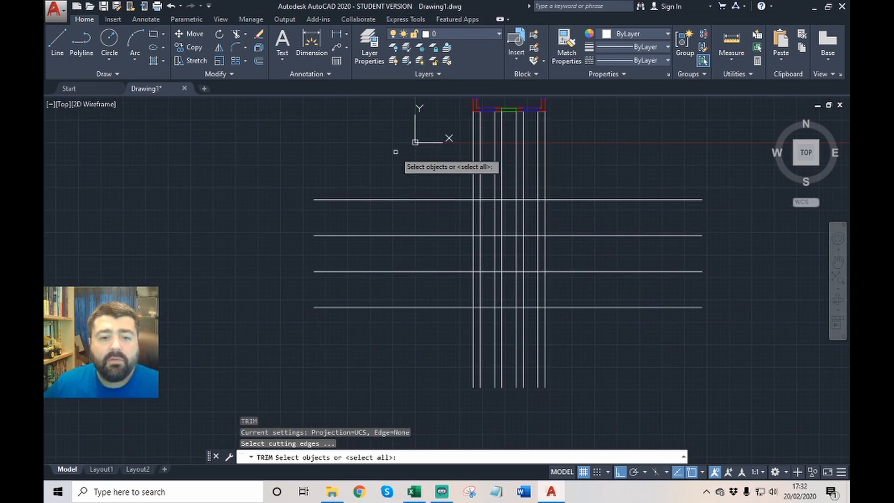
{"action": "scroll", "coordinate": [551, 198], "scroll_direction": "up", "scroll_amount": 2}
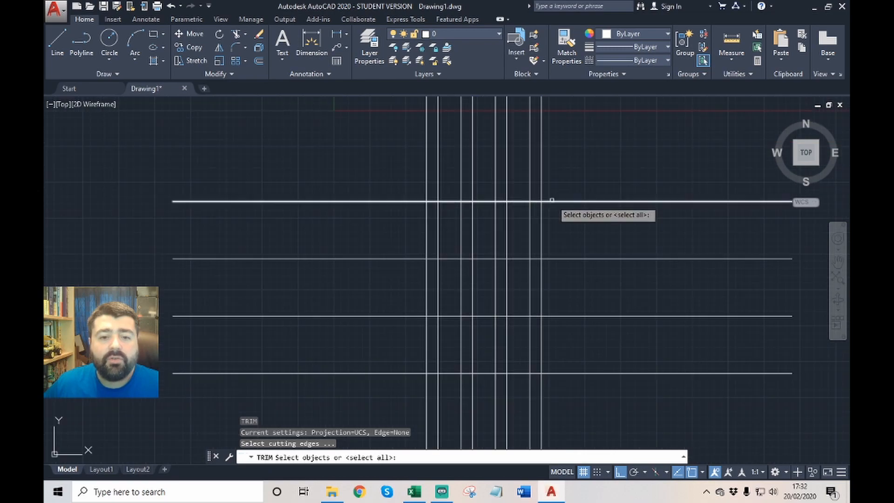
{"action": "left_click", "coordinate": [541, 227]}
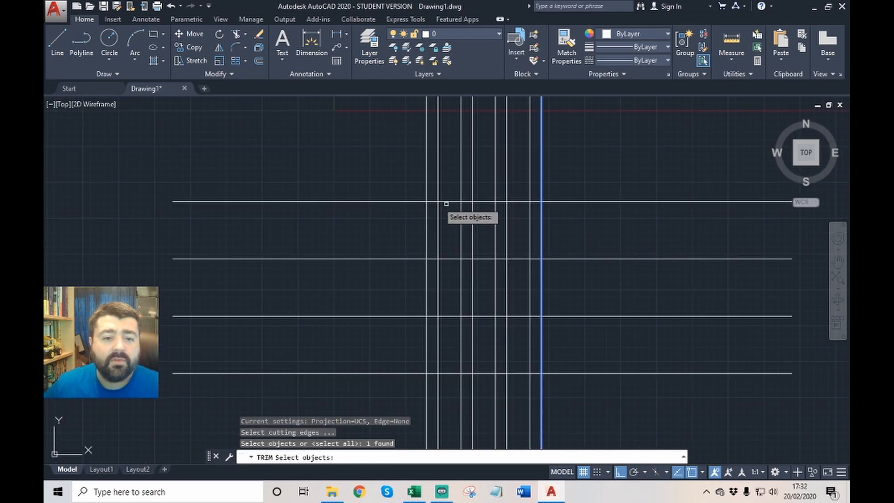
{"action": "left_click", "coordinate": [427, 225]}
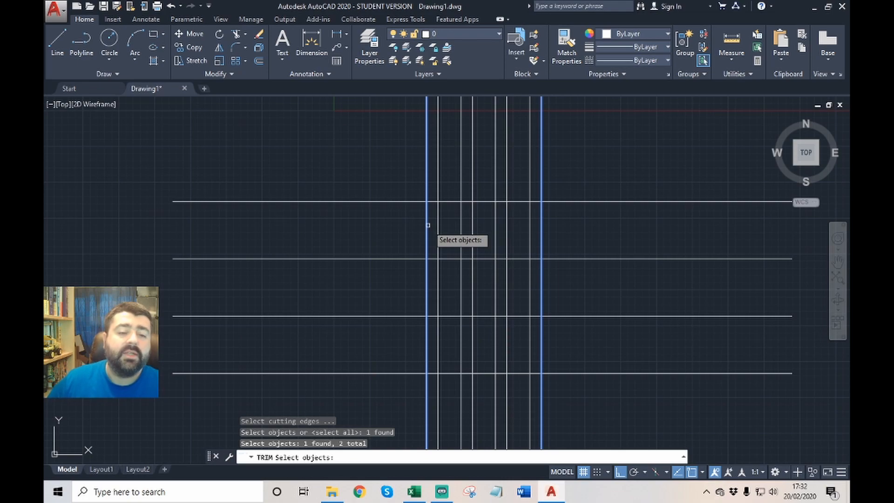
{"action": "scroll", "coordinate": [573, 209], "scroll_direction": "down", "scroll_amount": 2}
{"action": "scroll", "coordinate": [565, 202], "scroll_direction": "up", "scroll_amount": 2}
{"action": "scroll", "coordinate": [561, 198], "scroll_direction": "down", "scroll_amount": 2}
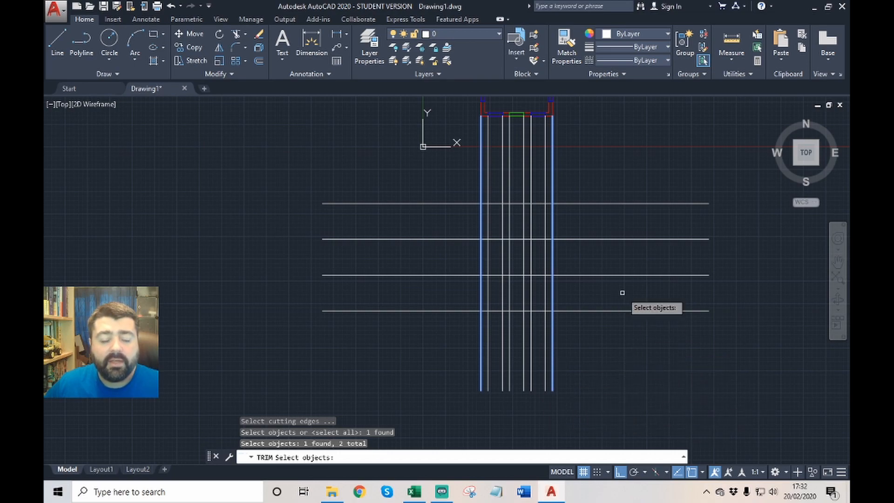
{"action": "scroll", "coordinate": [619, 291], "scroll_direction": "up", "scroll_amount": 2}
{"action": "left_click", "coordinate": [638, 318]}
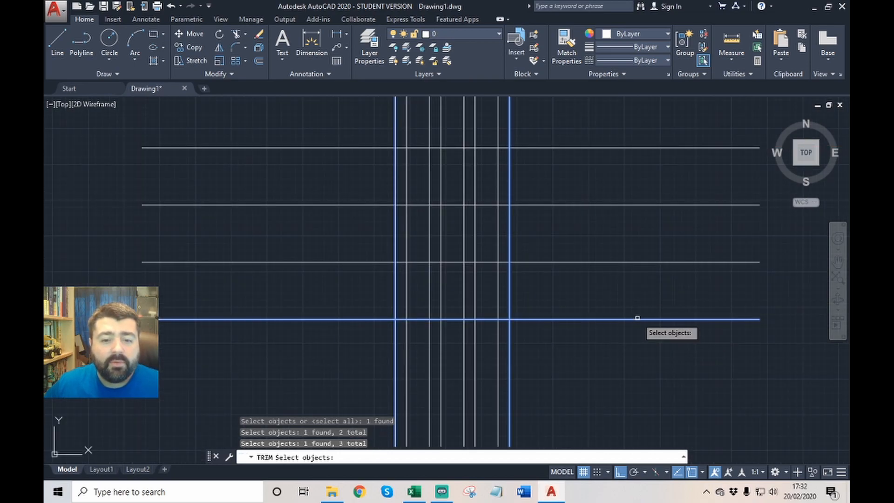
{"action": "scroll", "coordinate": [642, 305], "scroll_direction": "down", "scroll_amount": 2}
{"action": "scroll", "coordinate": [613, 339], "scroll_direction": "up", "scroll_amount": 2}
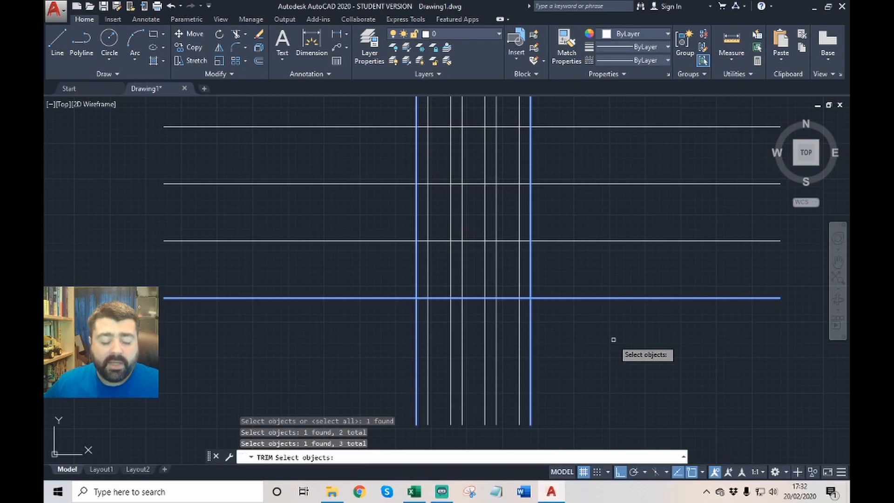
{"action": "key", "text": "Return"}
{"action": "scroll", "coordinate": [617, 326], "scroll_direction": "down", "scroll_amount": 2}
{"action": "left_click_drag", "start_coordinate": [628, 322], "coordinate": [426, 329]}
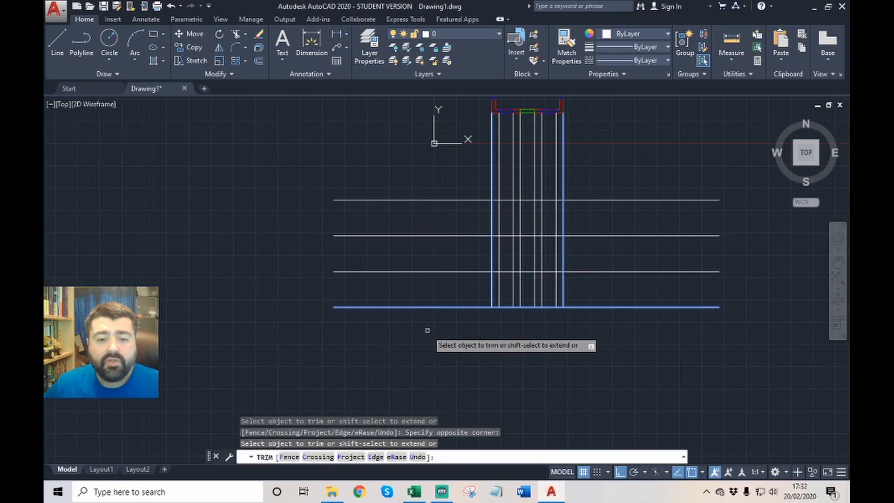
- Trim the three upper height lines back to the outermost vertical lines on both sides of the building
{"action": "scroll", "coordinate": [426, 329], "scroll_direction": "down", "scroll_amount": 2}
{"action": "scroll", "coordinate": [574, 315], "scroll_direction": "up", "scroll_amount": 2}
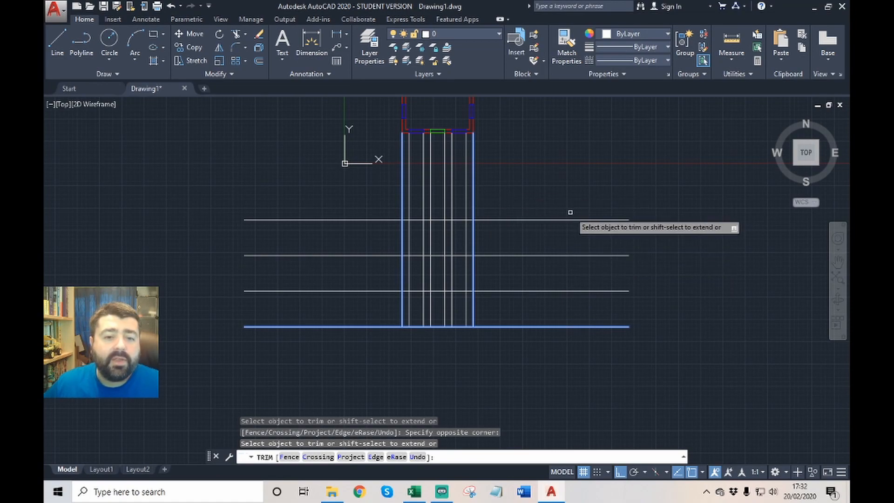
{"action": "left_click_drag", "start_coordinate": [567, 210], "coordinate": [551, 298]}
{"action": "scroll", "coordinate": [691, 261], "scroll_direction": "down", "scroll_amount": 2}
{"action": "scroll", "coordinate": [479, 256], "scroll_direction": "up", "scroll_amount": 2}
{"action": "left_click_drag", "start_coordinate": [486, 207], "coordinate": [440, 295]}
{"action": "scroll", "coordinate": [618, 297], "scroll_direction": "up", "scroll_amount": 2}
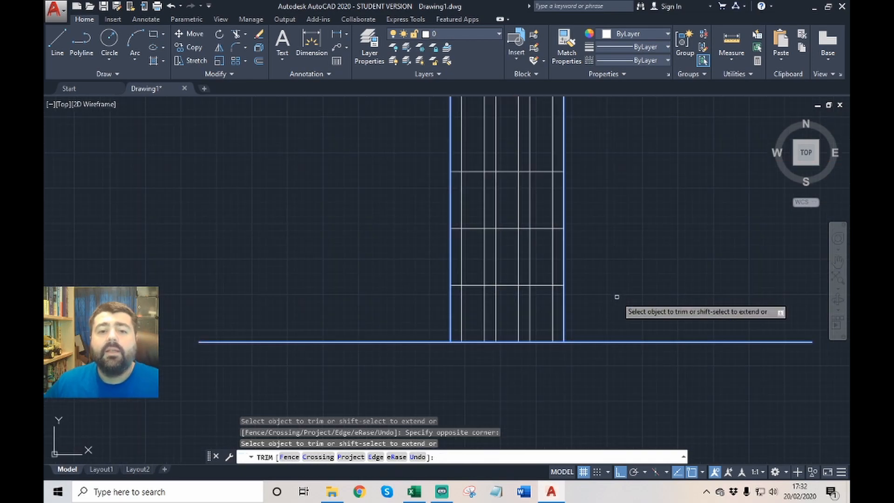
{"action": "key", "text": "Escape"}
- Trim all vertical projection lines above the uppermost height line, using that line as the cutting edge
{"action": "scroll", "coordinate": [603, 283], "scroll_direction": "down", "scroll_amount": 2}
{"action": "scroll", "coordinate": [545, 189], "scroll_direction": "up", "scroll_amount": 2}
{"action": "middle_click_drag", "start_coordinate": [574, 216], "coordinate": [588, 274]}
{"action": "scroll", "coordinate": [586, 241], "scroll_direction": "up", "scroll_amount": 1}
{"action": "scroll", "coordinate": [586, 240], "scroll_direction": "down", "scroll_amount": 1}
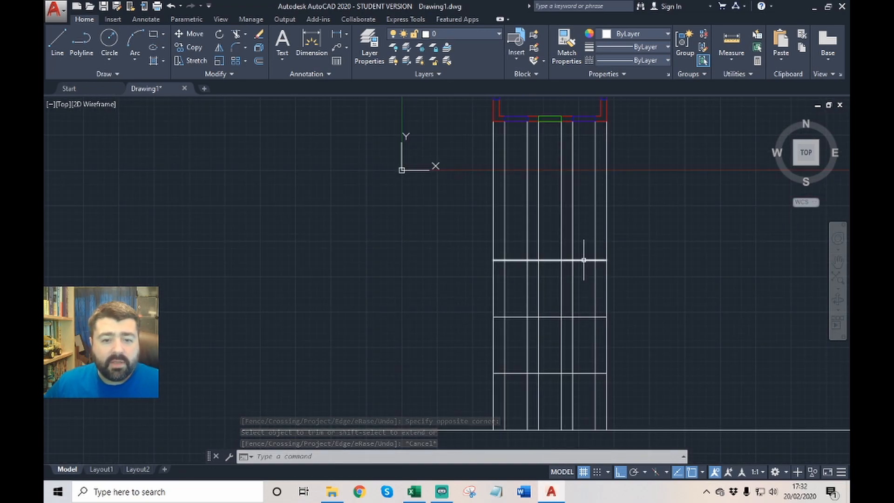
{"action": "left_click", "coordinate": [583, 259]}
{"action": "key", "text": "Escape"}
{"action": "key", "text": "Escape"}
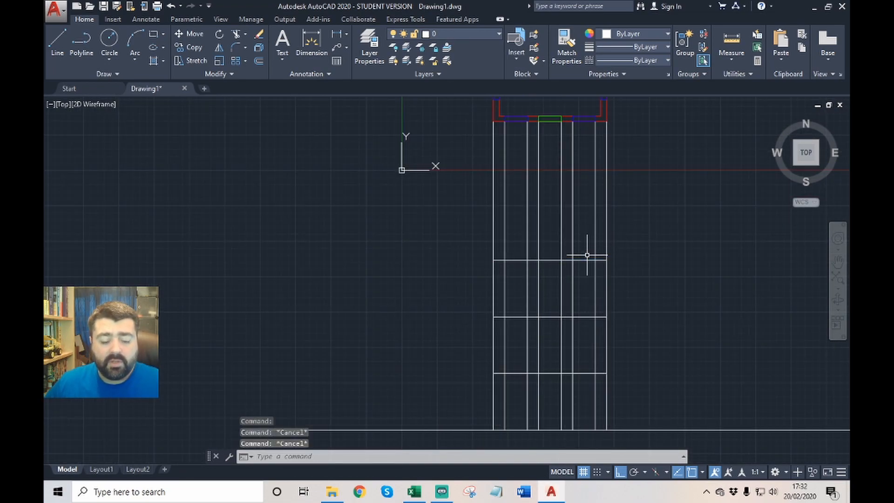
{"action": "type", "text": "tr"}
{"action": "key", "text": "Return"}
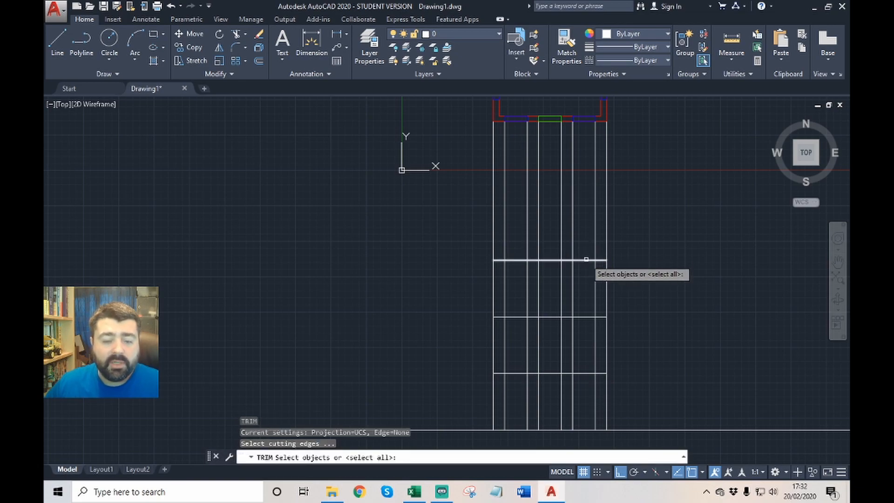
{"action": "left_click", "coordinate": [587, 259]}
{"action": "key", "text": "Return"}
{"action": "left_click_drag", "start_coordinate": [665, 234], "coordinate": [463, 236]}
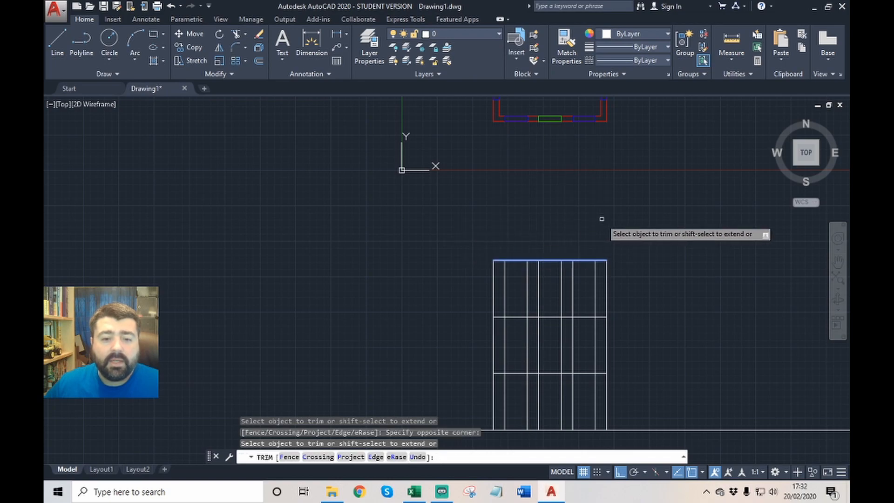
{"action": "key", "text": "Escape"}
{"action": "scroll", "coordinate": [599, 204], "scroll_direction": "down", "scroll_amount": 2}
{"action": "scroll", "coordinate": [625, 244], "scroll_direction": "up", "scroll_amount": 2}
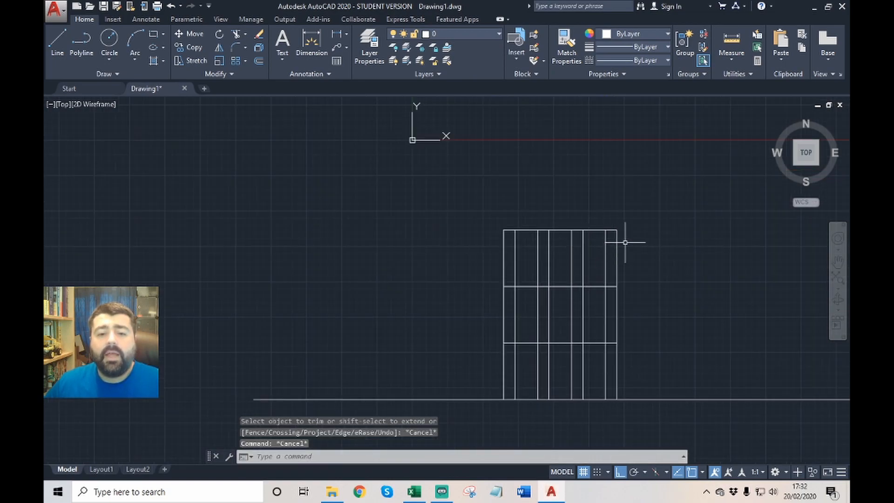
- Draw a roof slope line from the midpoint of the uppermost height line to the left end of the height line below it
{"action": "scroll", "coordinate": [593, 226], "scroll_direction": "up", "scroll_amount": 2}
{"action": "scroll", "coordinate": [592, 234], "scroll_direction": "down", "scroll_amount": 2}
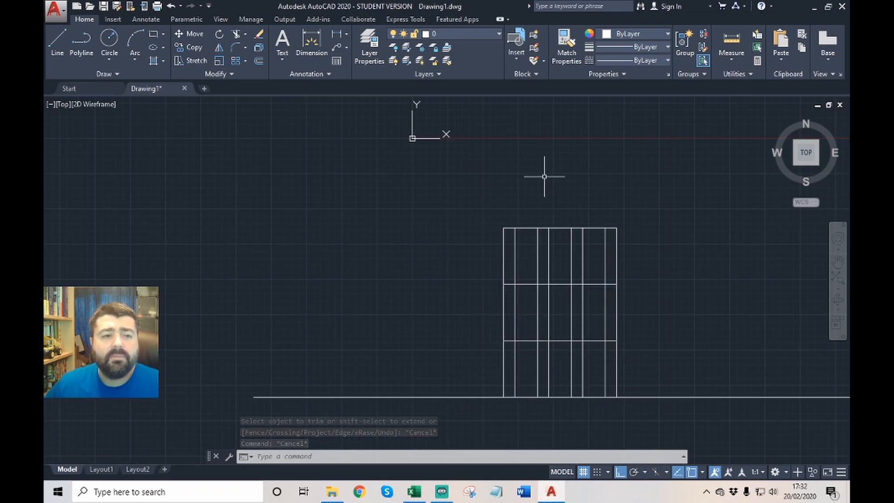
{"action": "left_click", "coordinate": [56, 42]}
{"action": "scroll", "coordinate": [552, 263], "scroll_direction": "up", "scroll_amount": 4}
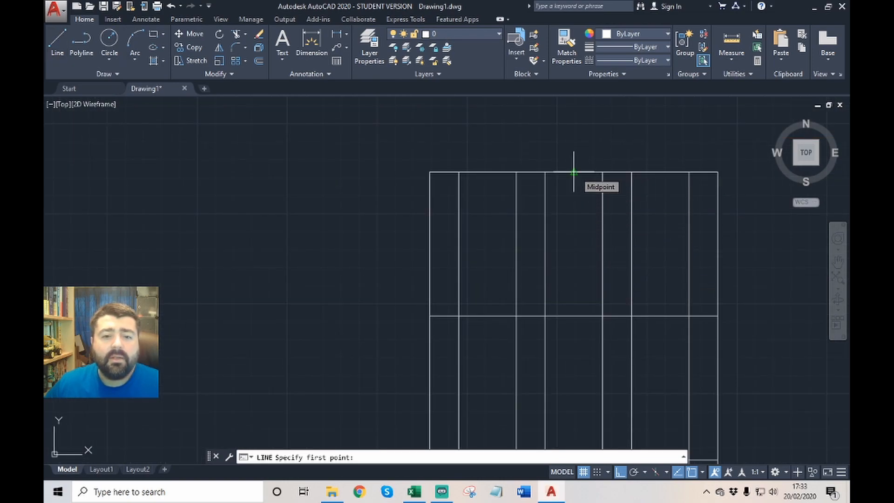
{"action": "left_click", "coordinate": [574, 172]}
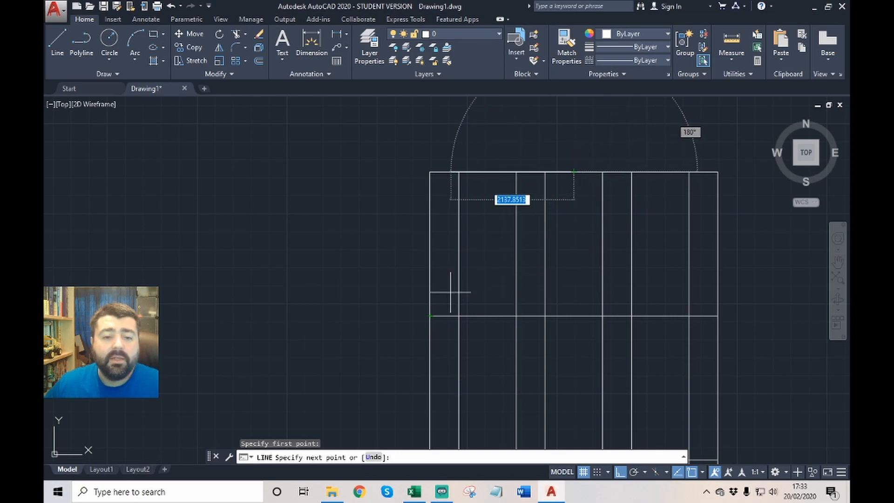
{"action": "left_click", "coordinate": [430, 316]}
{"action": "key", "text": "Escape"}
{"action": "key", "text": "Escape"}
{"action": "middle_click_drag", "start_coordinate": [582, 213], "coordinate": [538, 204]}
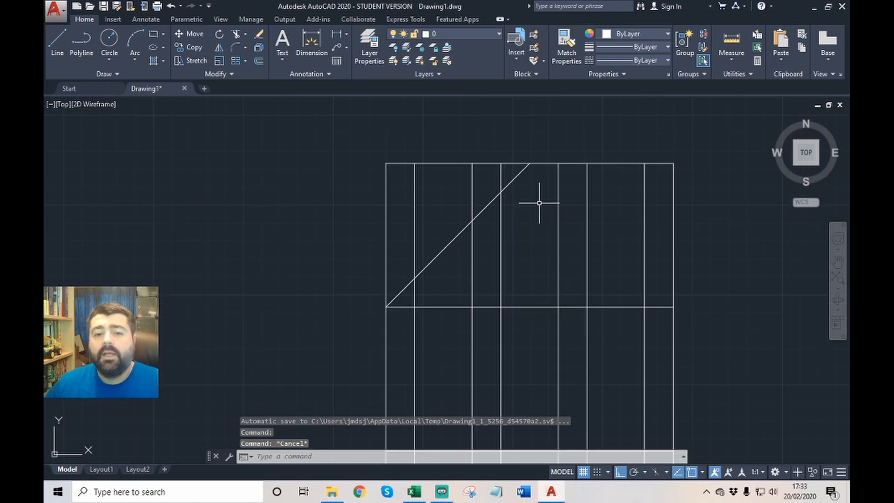
- Draw the matching roof slope from the apex to the right end of the height line below it
{"action": "key", "text": "Return"}
{"action": "left_click", "coordinate": [529, 164]}
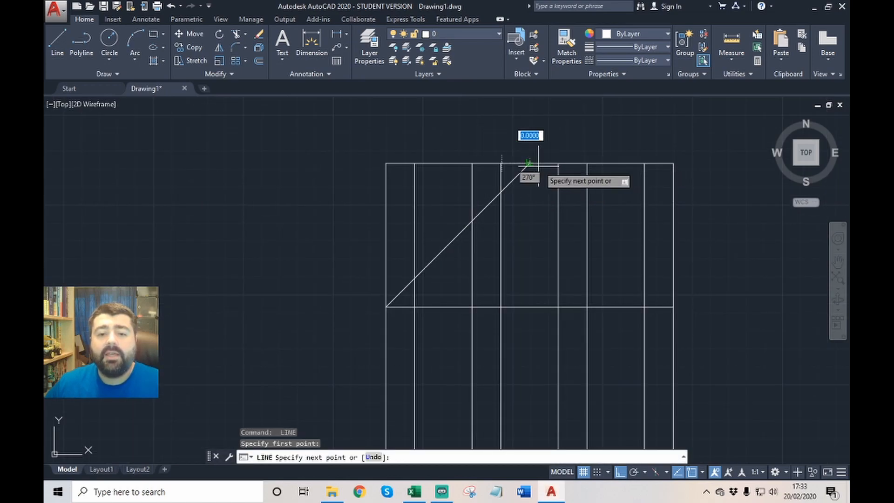
{"action": "left_click", "coordinate": [674, 307]}
{"action": "key", "text": "Escape"}
{"action": "scroll", "coordinate": [678, 279], "scroll_direction": "down", "scroll_amount": 5}
{"action": "scroll", "coordinate": [601, 281], "scroll_direction": "up", "scroll_amount": 4}
{"action": "scroll", "coordinate": [601, 281], "scroll_direction": "down", "scroll_amount": 2}
{"action": "scroll", "coordinate": [610, 270], "scroll_direction": "up", "scroll_amount": 2}
{"action": "scroll", "coordinate": [591, 279], "scroll_direction": "down", "scroll_amount": 2}
{"action": "scroll", "coordinate": [582, 300], "scroll_direction": "up", "scroll_amount": 2}
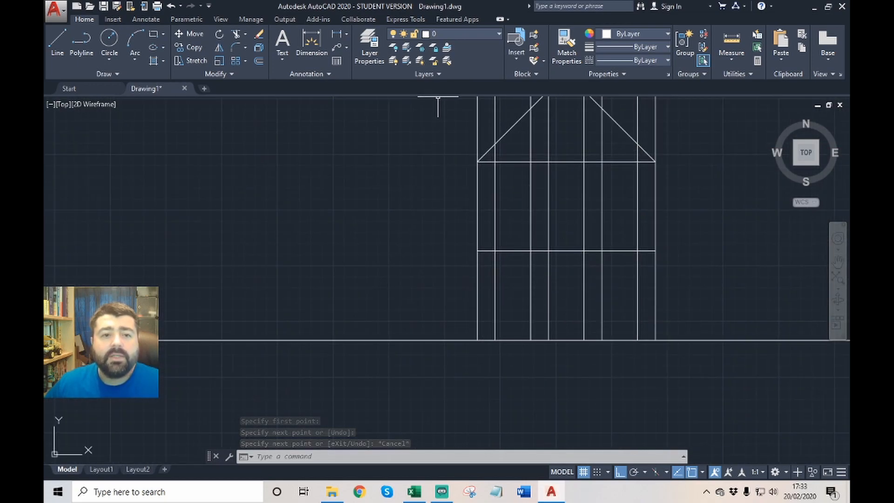
{"action": "scroll", "coordinate": [543, 261], "scroll_direction": "down", "scroll_amount": 2}
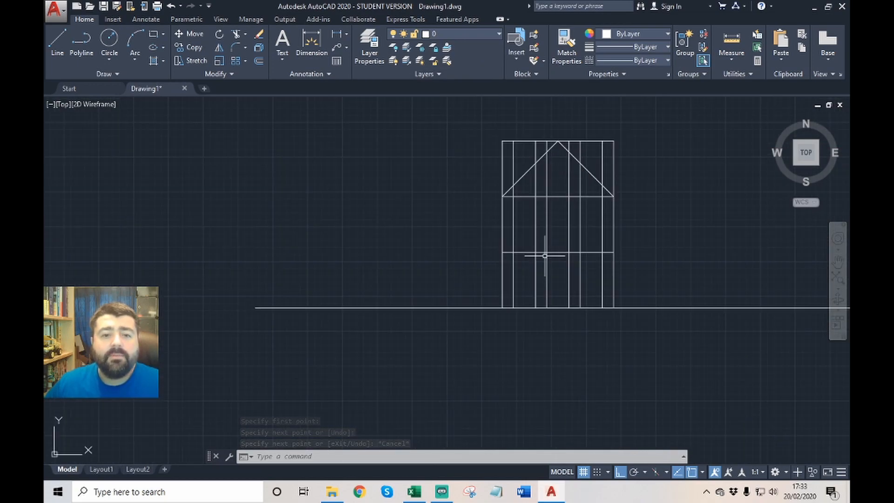
{"action": "left_click", "coordinate": [481, 40]}
{"action": "left_click", "coordinate": [456, 62]}
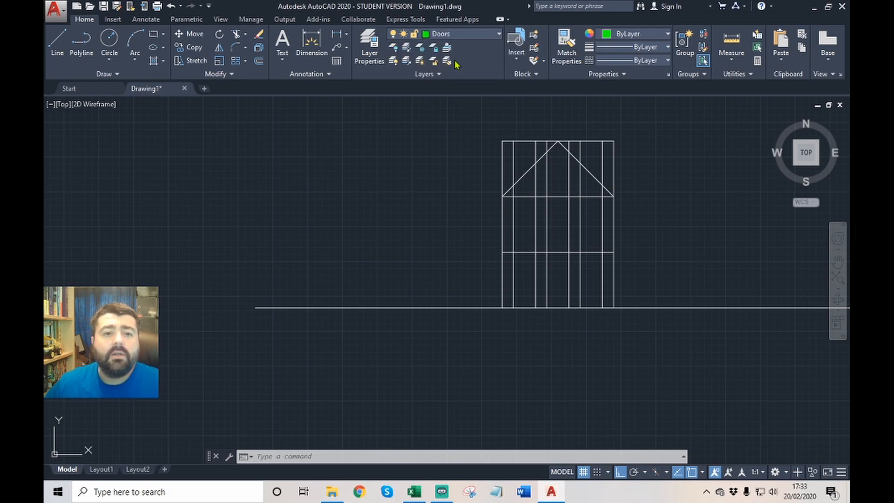
{"action": "scroll", "coordinate": [594, 189], "scroll_direction": "up", "scroll_amount": 5}
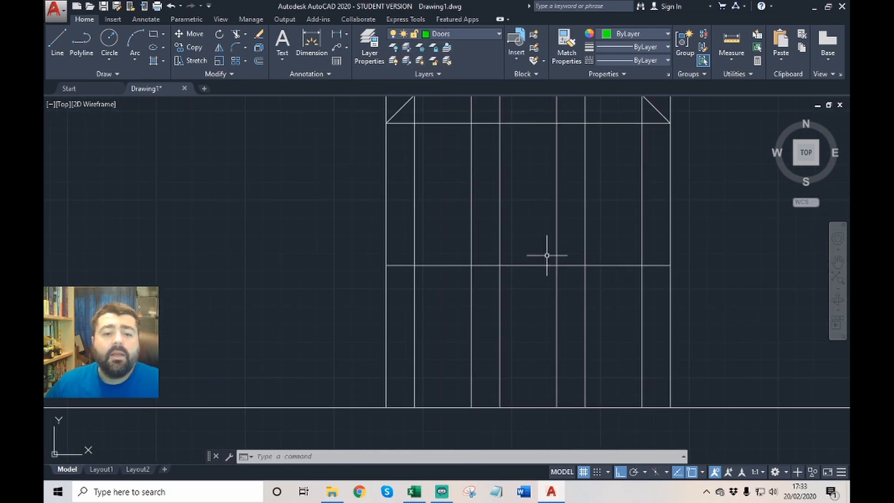
{"action": "scroll", "coordinate": [584, 291], "scroll_direction": "down", "scroll_amount": 2}
{"action": "scroll", "coordinate": [565, 289], "scroll_direction": "up", "scroll_amount": 2}
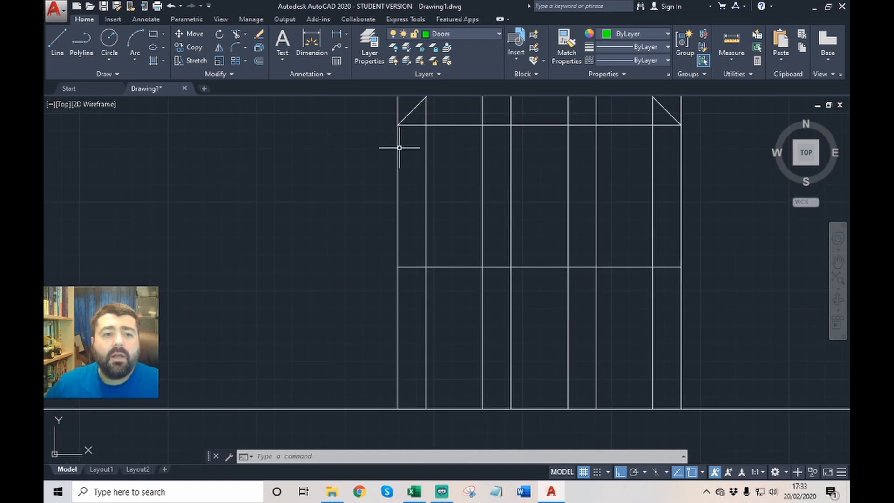
{"action": "left_click", "coordinate": [478, 35]}
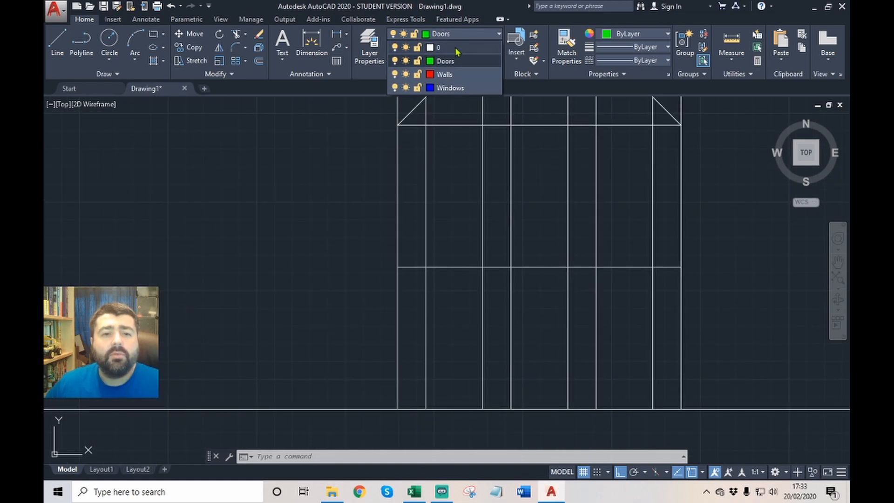
{"action": "left_click", "coordinate": [457, 50]}
- Draw a 1000 by 100 rectangle on layer 0 as a doorstep, starting where the left door projection line meets the ground line
{"action": "left_click", "coordinate": [154, 33]}
{"action": "scroll", "coordinate": [446, 140], "scroll_direction": "down", "scroll_amount": 3}
{"action": "scroll", "coordinate": [496, 259], "scroll_direction": "up", "scroll_amount": 2}
{"action": "left_click", "coordinate": [483, 337]}
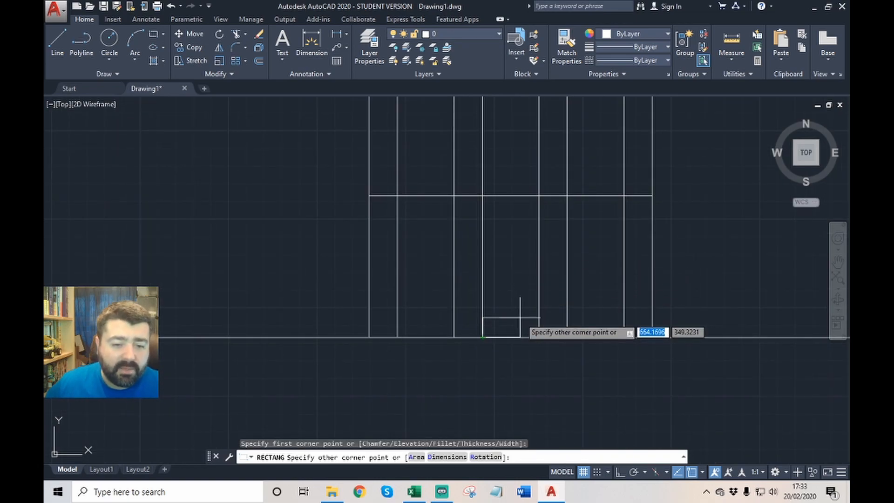
{"action": "scroll", "coordinate": [519, 323], "scroll_direction": "up", "scroll_amount": 2}
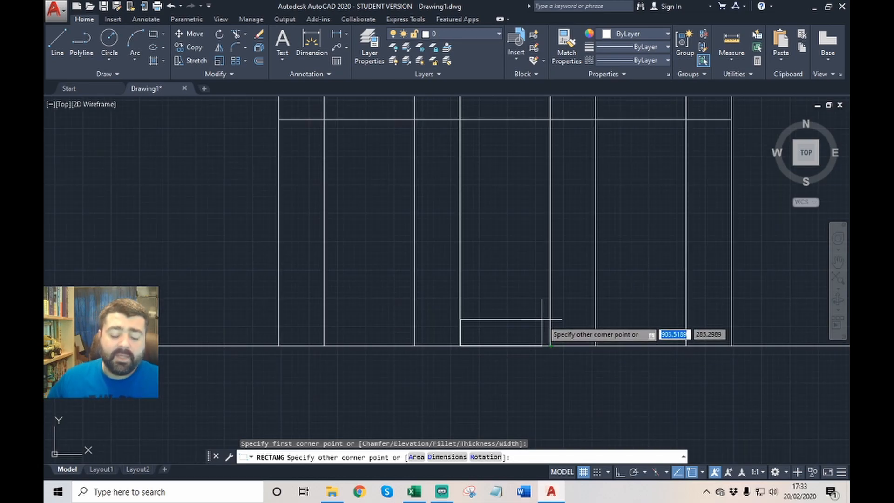
{"action": "type", "text": "@"}
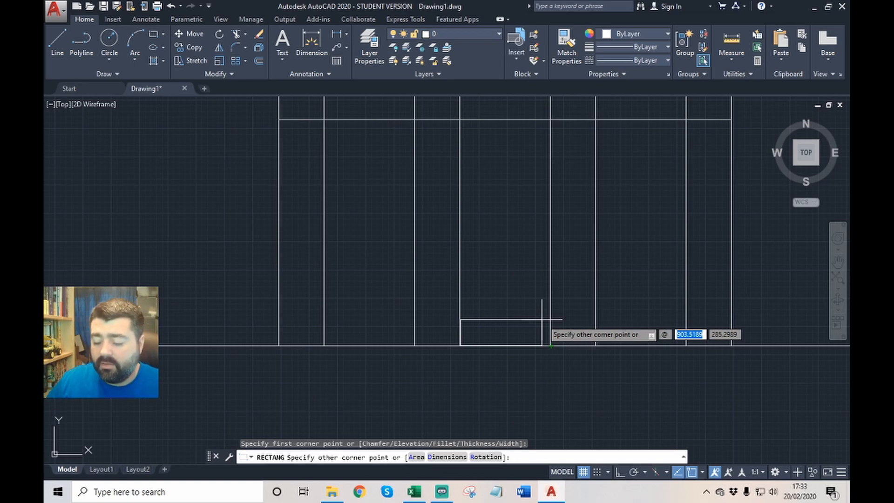
{"action": "type", "text": "1000"}
{"action": "key", "text": "Tab"}
{"action": "type", "text": "1"}
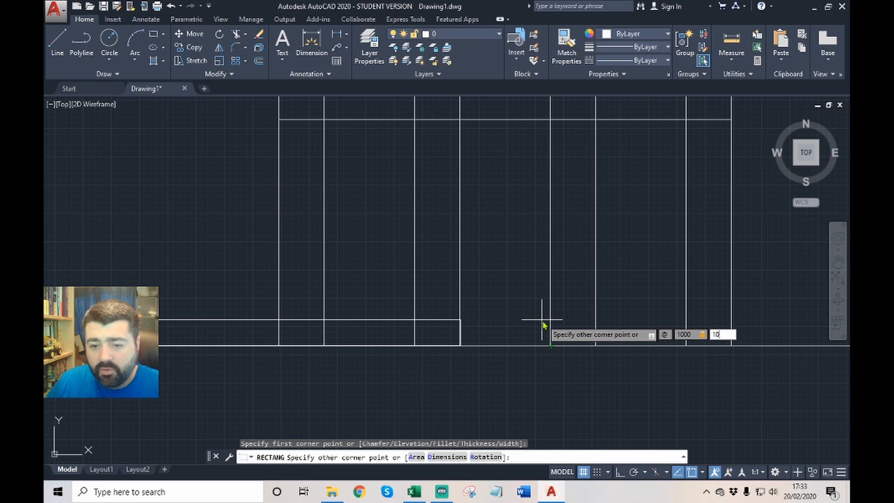
{"action": "key", "text": "Return"}
{"action": "scroll", "coordinate": [505, 355], "scroll_direction": "down", "scroll_amount": 2}
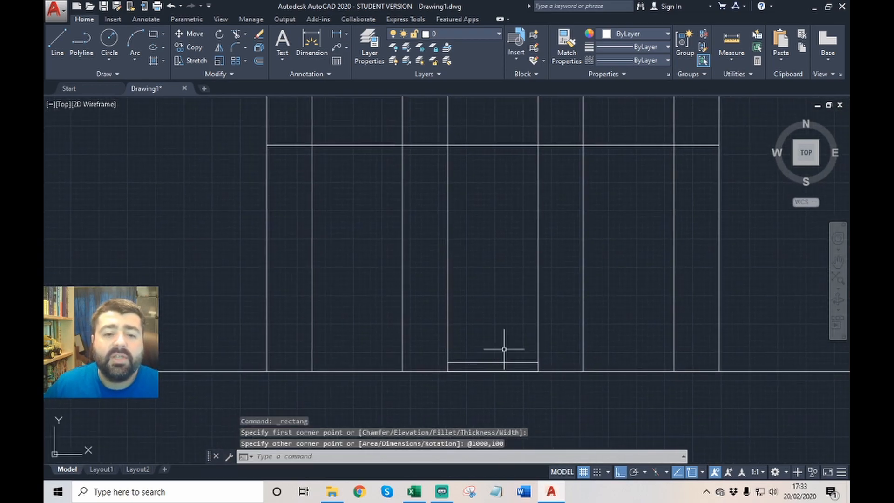
- Make the Doors layer current and draw a 1000 by 2000 door rectangle up from the doorstep's top-left corner
{"action": "left_click", "coordinate": [487, 37]}
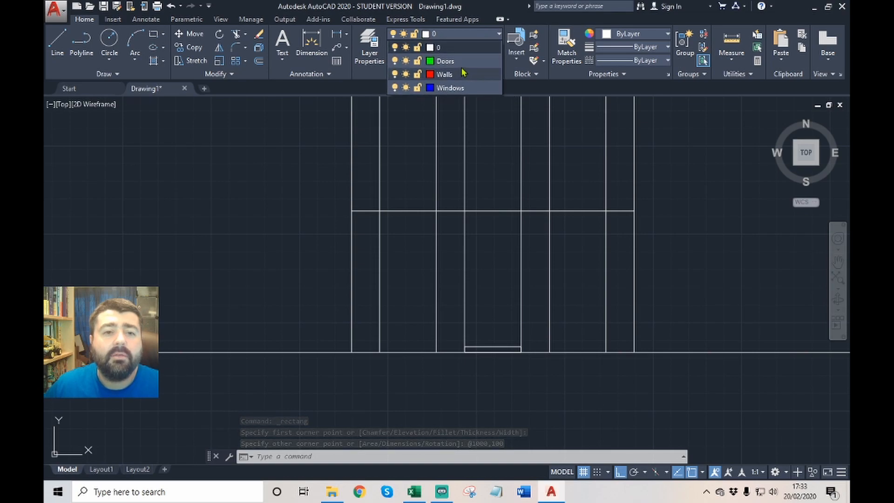
{"action": "left_click", "coordinate": [447, 61]}
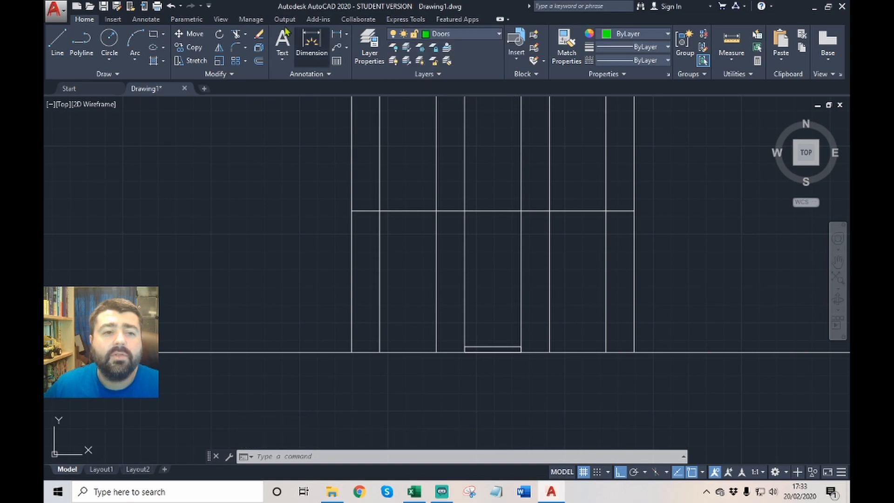
{"action": "left_click", "coordinate": [153, 37]}
{"action": "scroll", "coordinate": [505, 304], "scroll_direction": "up", "scroll_amount": 1}
{"action": "scroll", "coordinate": [485, 314], "scroll_direction": "down", "scroll_amount": 1}
{"action": "scroll", "coordinate": [485, 313], "scroll_direction": "up", "scroll_amount": 1}
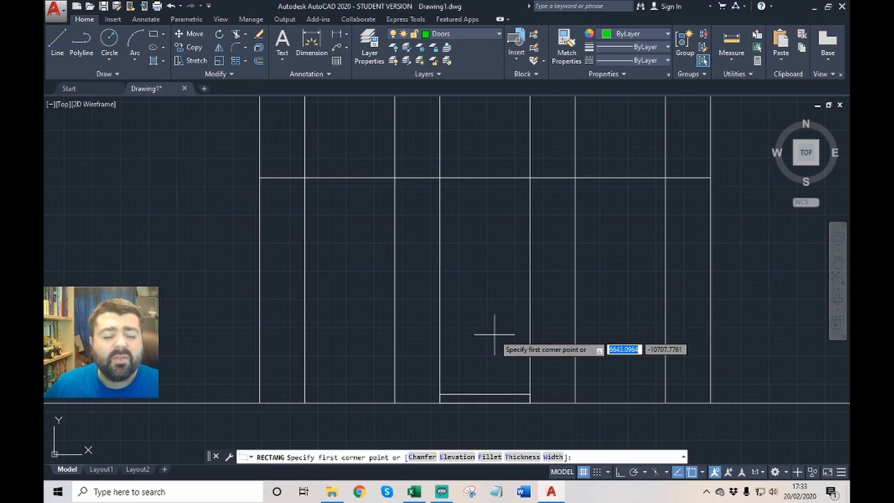
{"action": "left_click", "coordinate": [439, 395]}
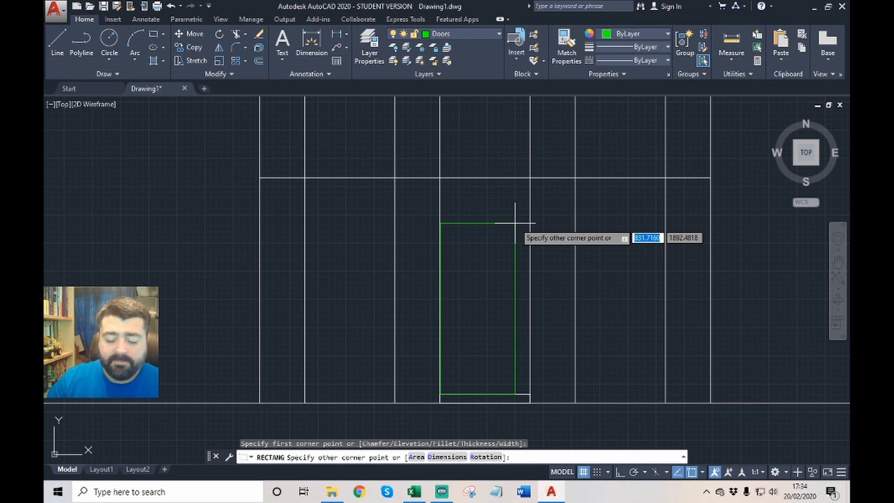
{"action": "type", "text": "@"}
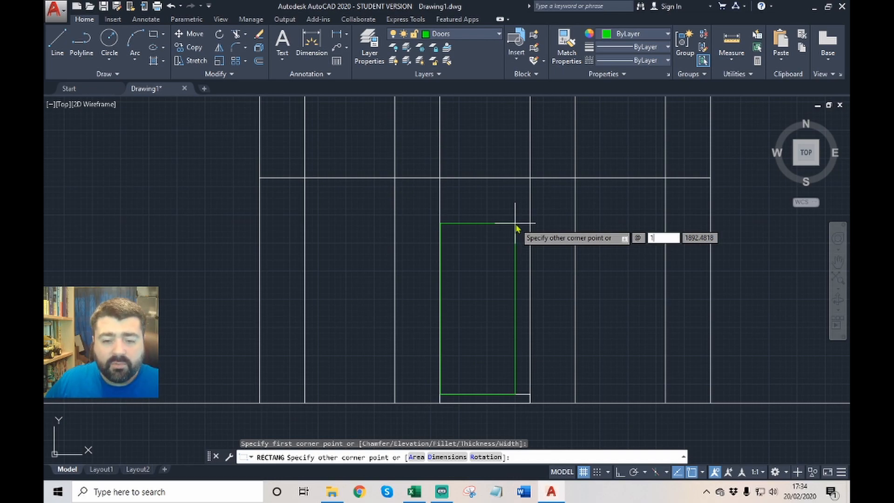
{"action": "type", "text": "1000"}
{"action": "key", "text": "Tab"}
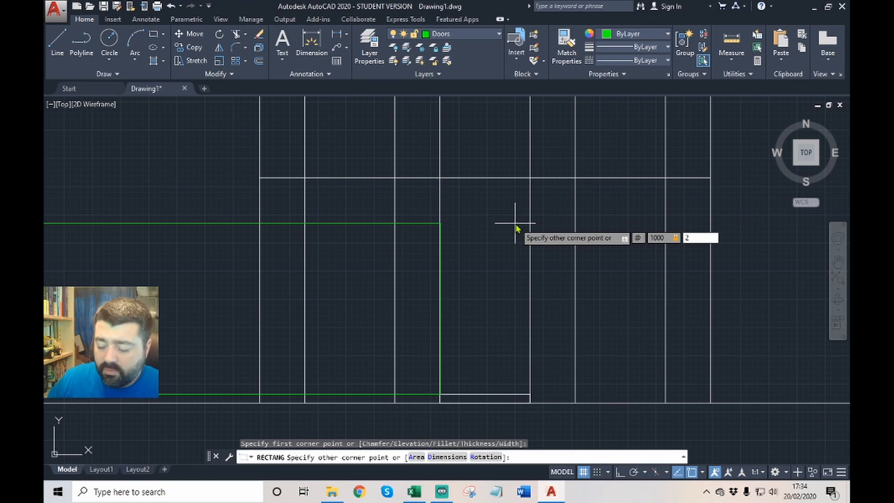
{"action": "key", "text": "Return"}
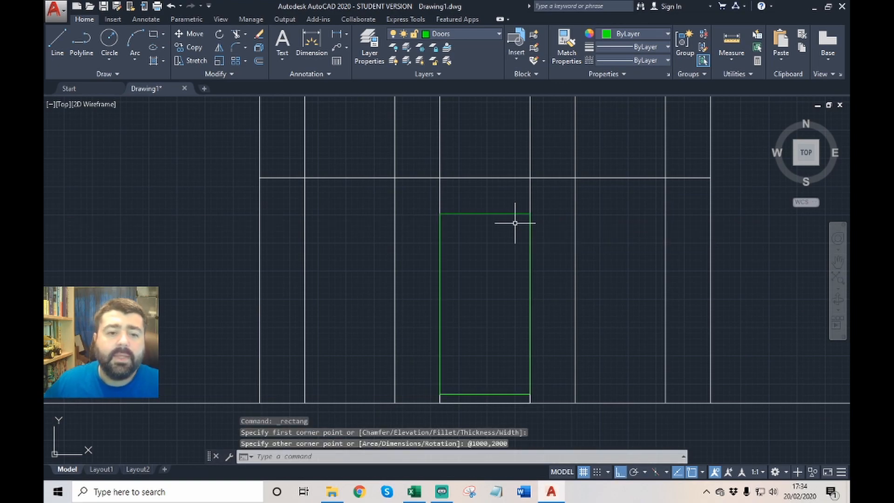
{"action": "left_click", "coordinate": [492, 208]}
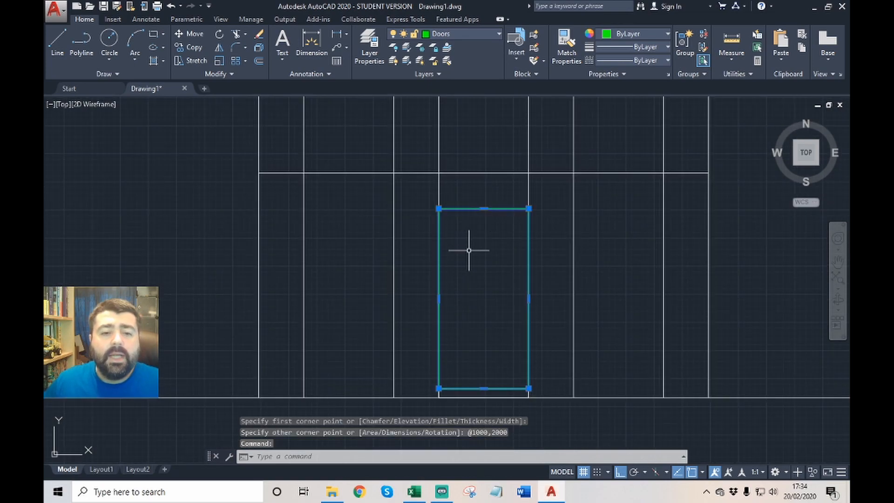
{"action": "key", "text": "Escape"}
{"action": "key", "text": "Escape"}
{"action": "scroll", "coordinate": [479, 246], "scroll_direction": "up", "scroll_amount": 2}
{"action": "scroll", "coordinate": [483, 240], "scroll_direction": "down", "scroll_amount": 2}
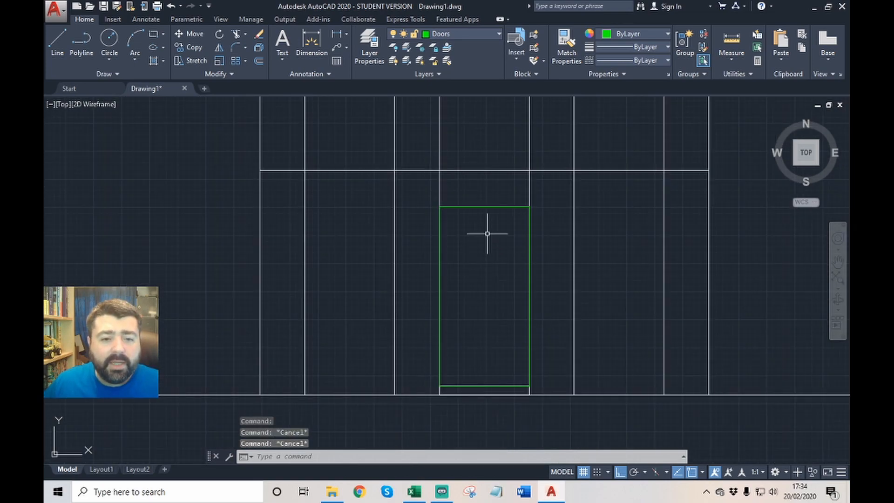
{"action": "middle_click_drag", "start_coordinate": [490, 257], "coordinate": [490, 245]}
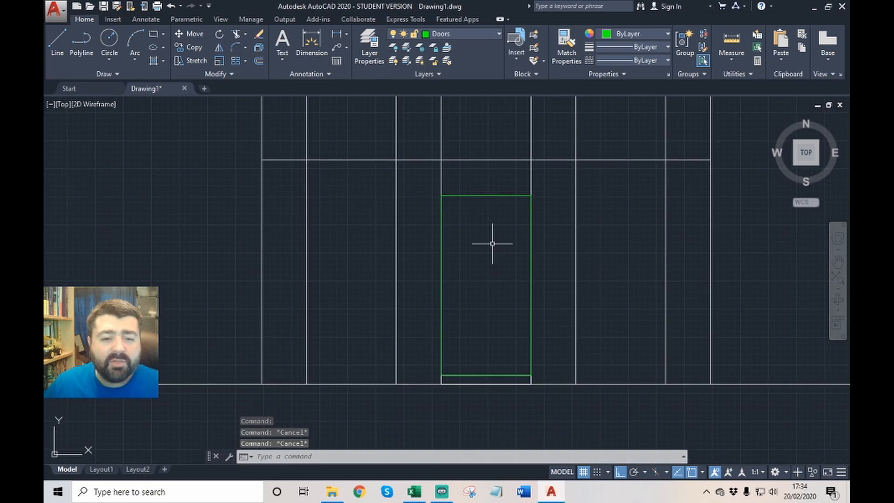
- Offset the door rectangle 50 units inward to form the door frame
{"action": "scroll", "coordinate": [480, 225], "scroll_direction": "up", "scroll_amount": 2}
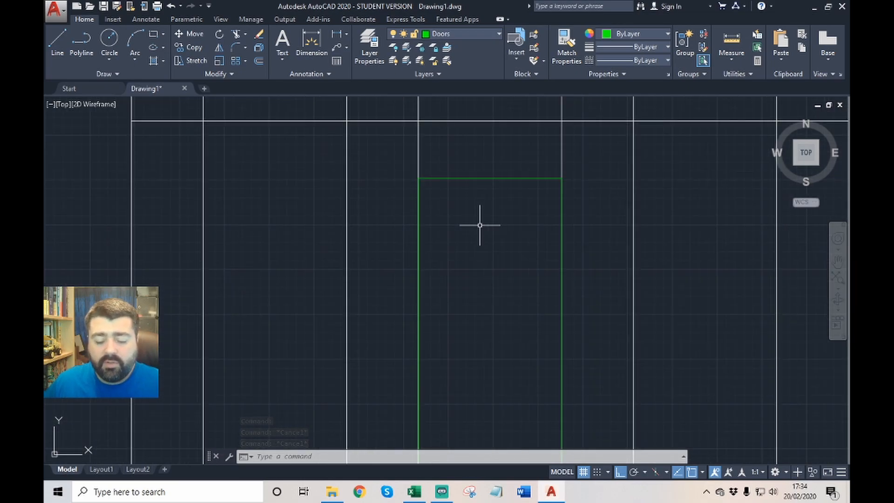
{"action": "type", "text": "O"}
{"action": "key", "text": "Return"}
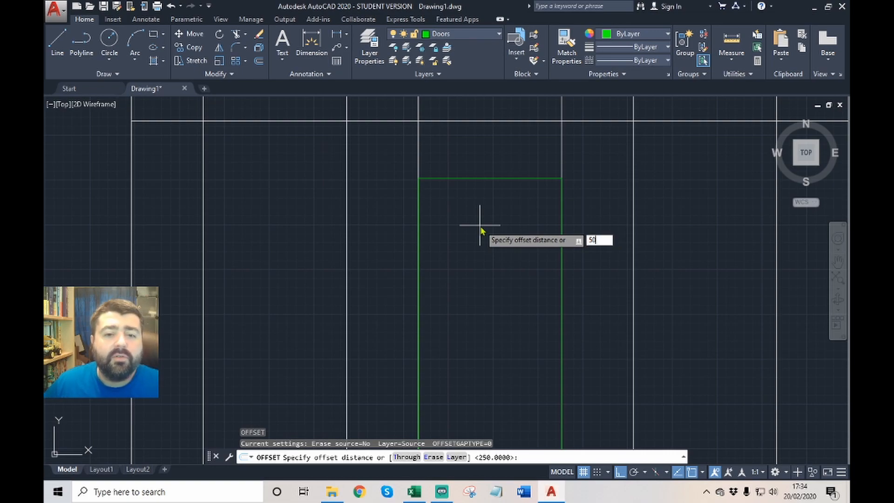
{"action": "type", "text": "50"}
{"action": "key", "text": "Return"}
{"action": "left_click", "coordinate": [490, 178]}
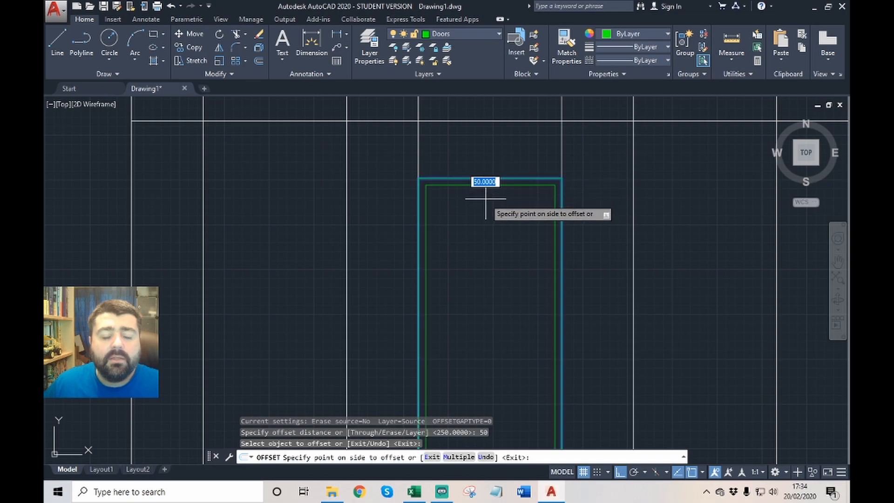
{"action": "left_click", "coordinate": [485, 201]}
{"action": "scroll", "coordinate": [485, 134], "scroll_direction": "down", "scroll_amount": 2}
{"action": "key", "text": "Escape"}
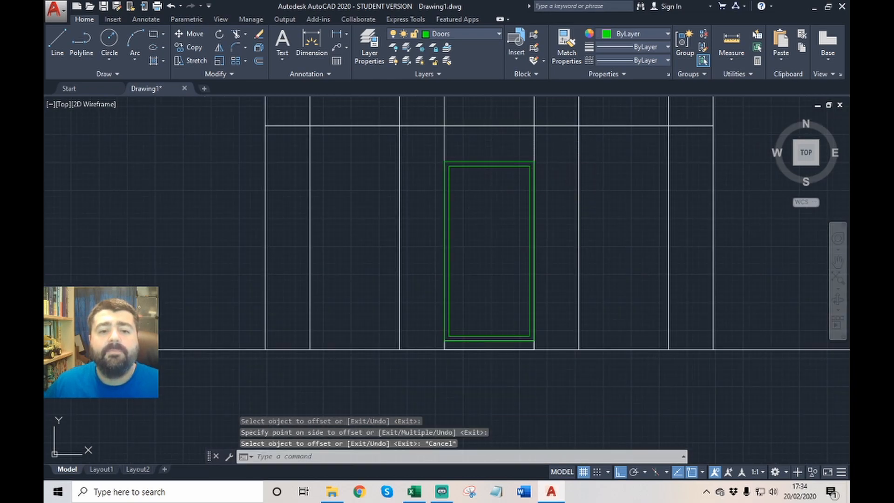
{"action": "key", "text": "Escape"}
- Stretch the inner door rectangle's bottom edge down onto the outer rectangle's bottom edge and deselect it
{"action": "scroll", "coordinate": [477, 337], "scroll_direction": "up", "scroll_amount": 2}
{"action": "left_click", "coordinate": [487, 336]}
{"action": "scroll", "coordinate": [480, 347], "scroll_direction": "down", "scroll_amount": 2}
{"action": "scroll", "coordinate": [518, 281], "scroll_direction": "up", "scroll_amount": 1}
{"action": "scroll", "coordinate": [534, 330], "scroll_direction": "up", "scroll_amount": 1}
{"action": "scroll", "coordinate": [485, 365], "scroll_direction": "up", "scroll_amount": 1}
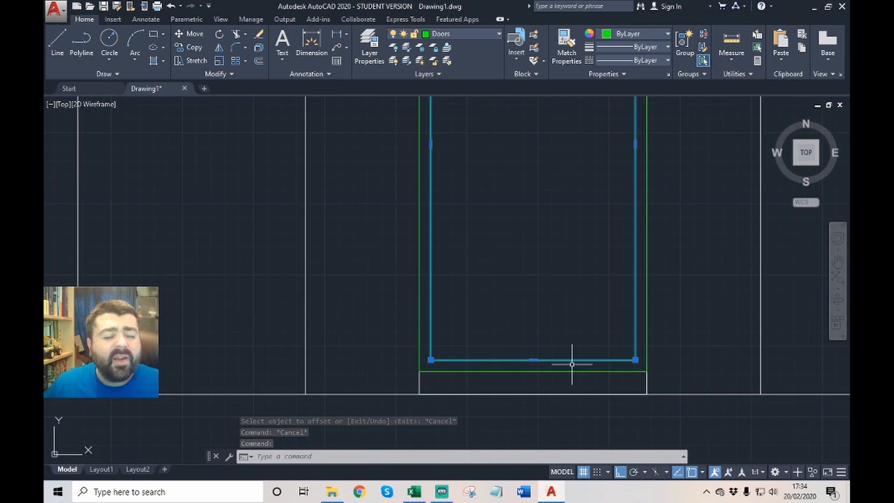
{"action": "scroll", "coordinate": [539, 395], "scroll_direction": "up", "scroll_amount": 2}
{"action": "scroll", "coordinate": [554, 326], "scroll_direction": "up", "scroll_amount": 2}
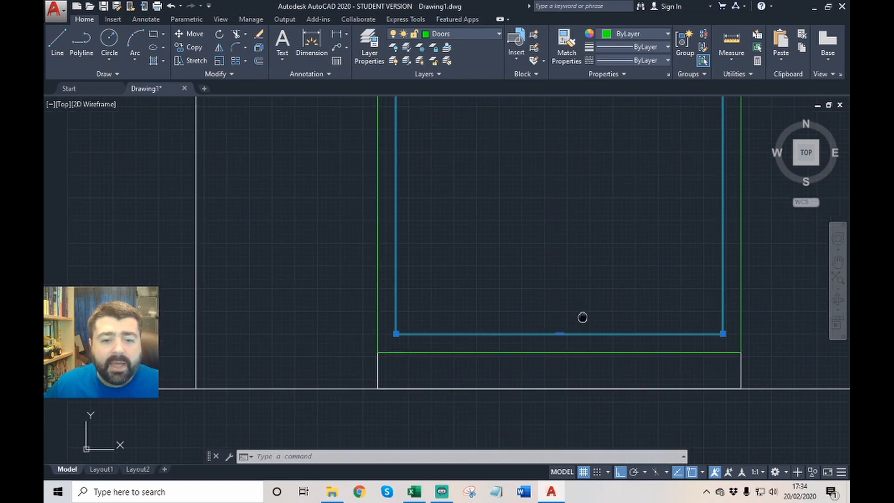
{"action": "scroll", "coordinate": [538, 318], "scroll_direction": "down", "scroll_amount": 2}
{"action": "scroll", "coordinate": [546, 326], "scroll_direction": "up", "scroll_amount": 2}
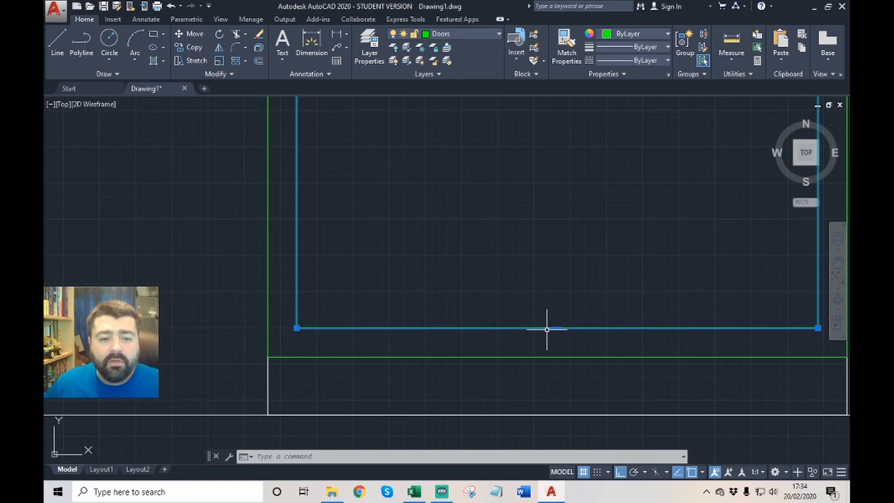
{"action": "left_click", "coordinate": [558, 327]}
{"action": "key", "text": "Escape"}
{"action": "key", "text": "Escape"}
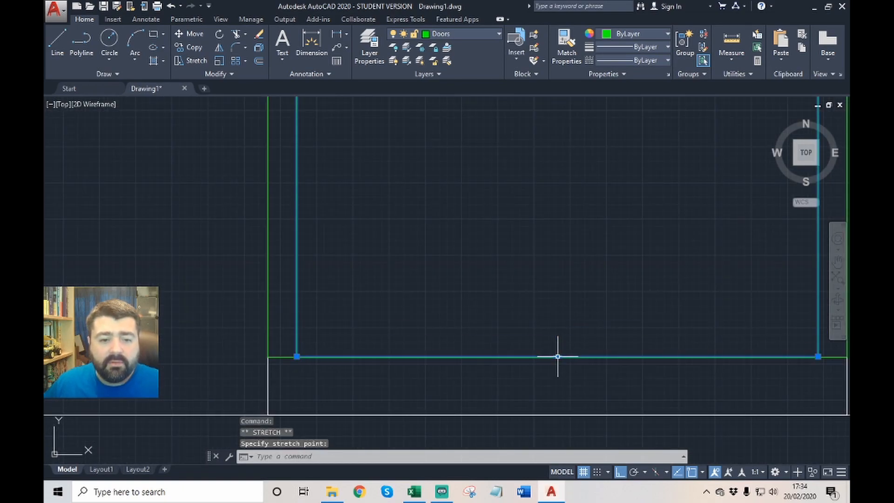
{"action": "scroll", "coordinate": [550, 358], "scroll_direction": "down", "scroll_amount": 4}
{"action": "middle_click_drag", "start_coordinate": [562, 349], "coordinate": [563, 388]}
{"action": "scroll", "coordinate": [558, 331], "scroll_direction": "down", "scroll_amount": 2}
{"action": "scroll", "coordinate": [565, 338], "scroll_direction": "up", "scroll_amount": 2}
{"action": "scroll", "coordinate": [536, 372], "scroll_direction": "up", "scroll_amount": 2}
{"action": "scroll", "coordinate": [553, 376], "scroll_direction": "down", "scroll_amount": 5}
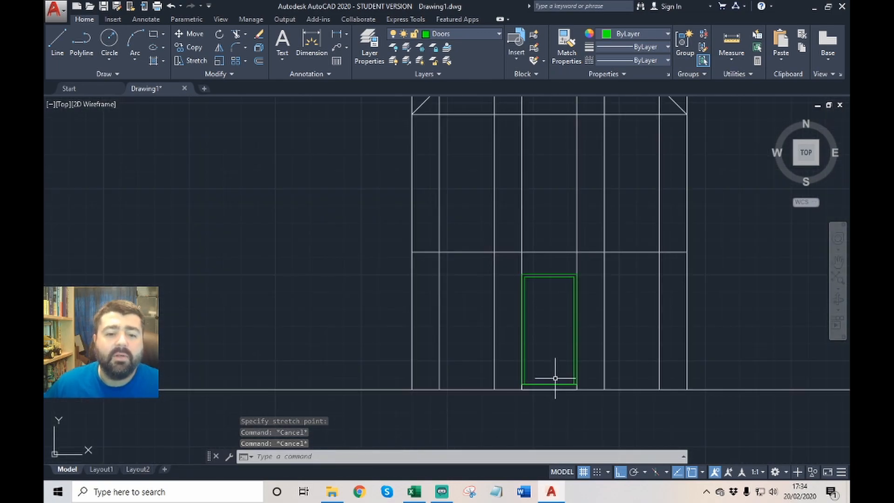
- Make Windows the current layer
{"action": "scroll", "coordinate": [520, 301], "scroll_direction": "up", "scroll_amount": 3}
{"action": "scroll", "coordinate": [530, 298], "scroll_direction": "down", "scroll_amount": 3}
{"action": "scroll", "coordinate": [516, 300], "scroll_direction": "up", "scroll_amount": 3}
{"action": "scroll", "coordinate": [515, 305], "scroll_direction": "down", "scroll_amount": 2}
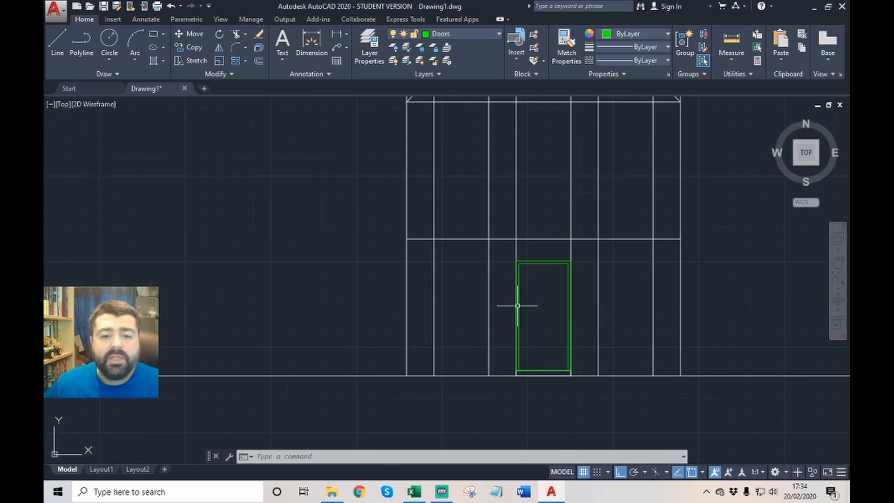
{"action": "scroll", "coordinate": [514, 306], "scroll_direction": "up", "scroll_amount": 2}
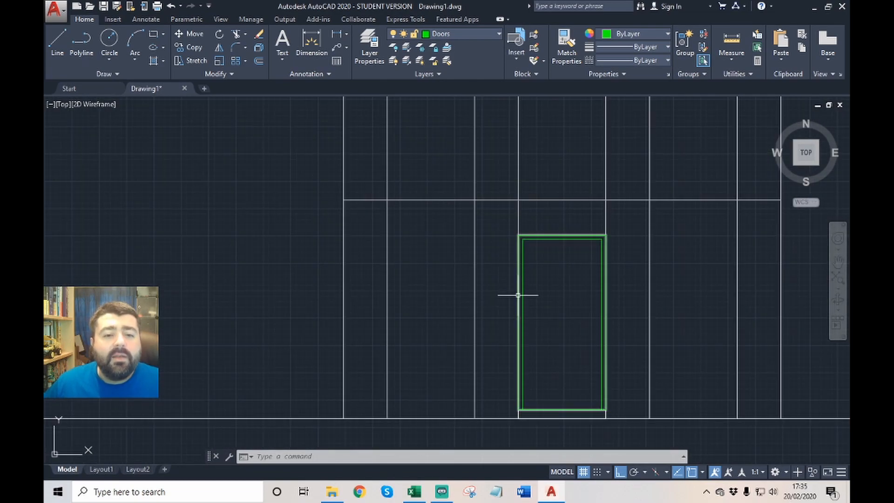
{"action": "left_click", "coordinate": [470, 37]}
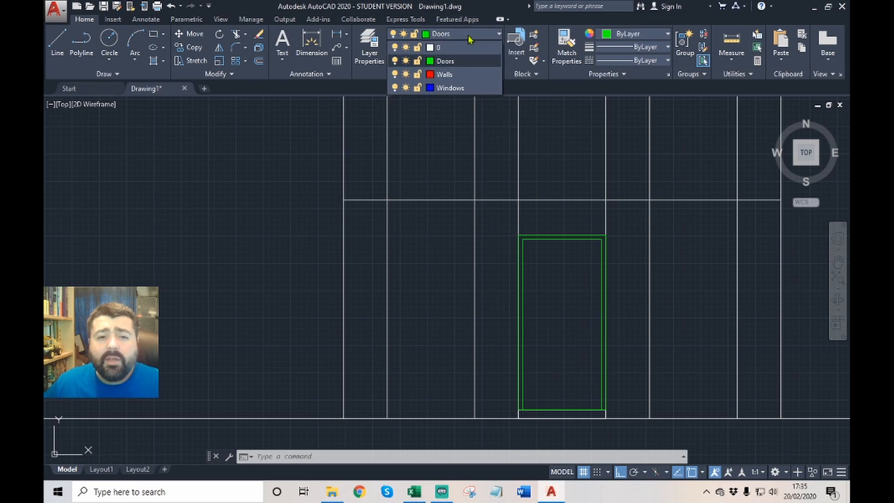
{"action": "left_click", "coordinate": [450, 88]}
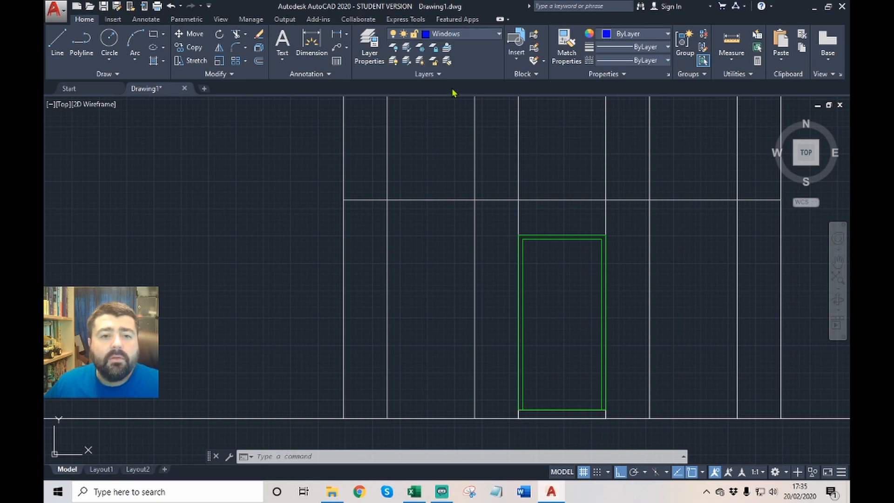
- Draw a 1000 by 1000 window rectangle in the empty space to the left of the elevation
{"action": "left_click", "coordinate": [156, 36]}
{"action": "scroll", "coordinate": [426, 224], "scroll_direction": "down", "scroll_amount": 2}
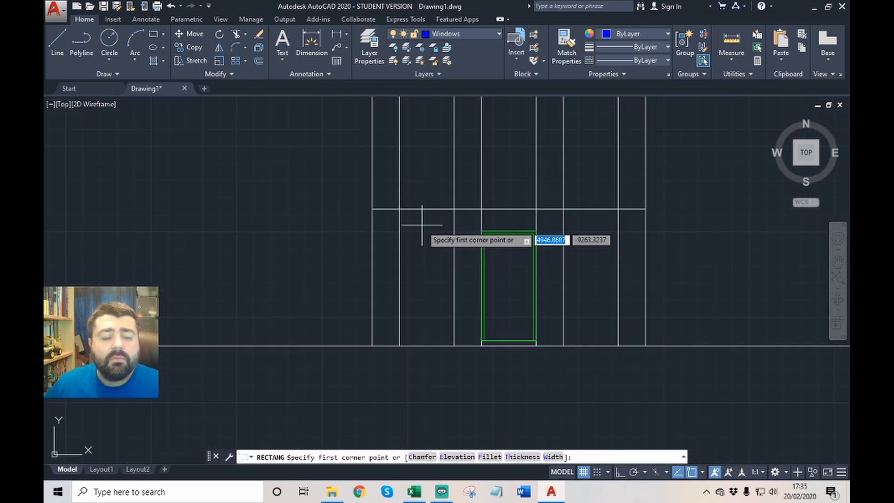
{"action": "scroll", "coordinate": [286, 260], "scroll_direction": "up", "scroll_amount": 2}
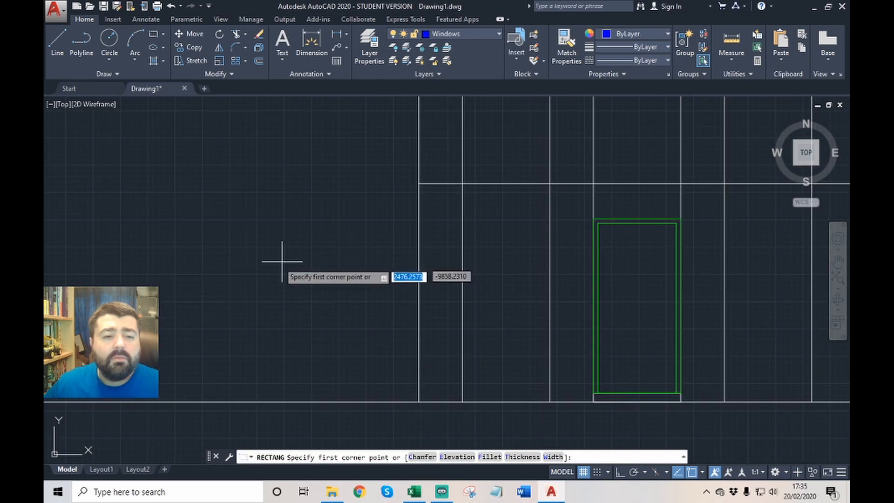
{"action": "left_click", "coordinate": [176, 310]}
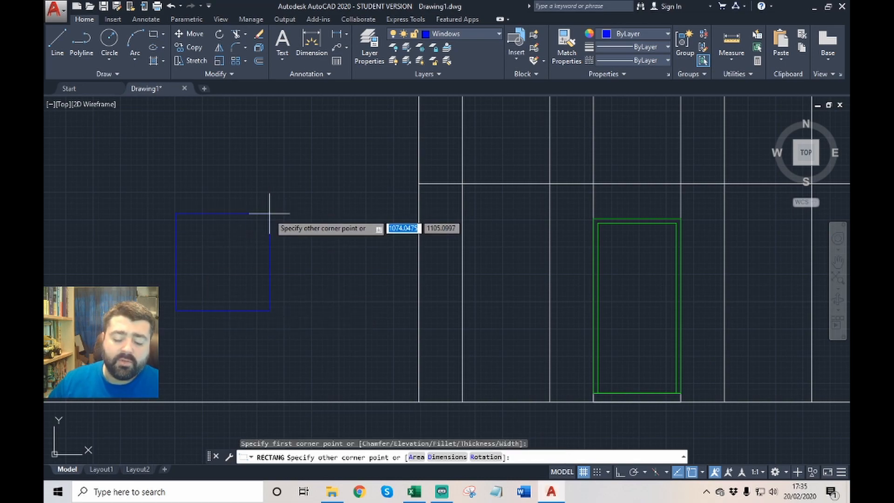
{"action": "key", "text": "F8"}
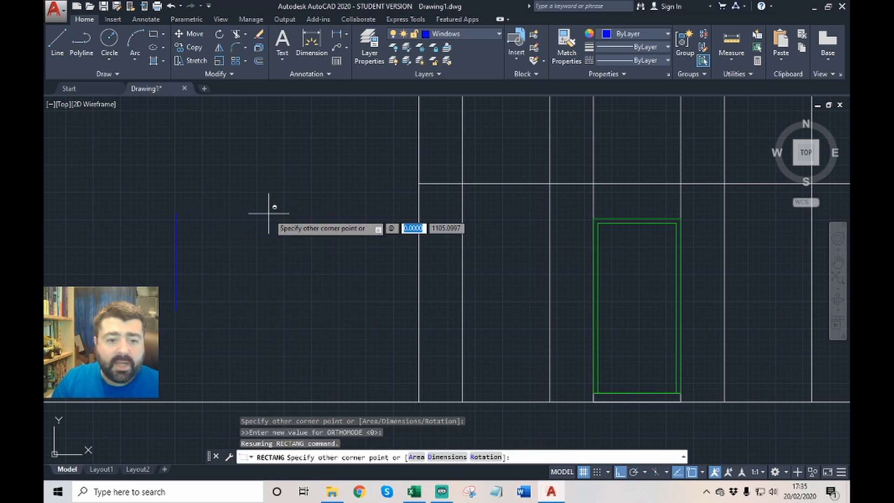
{"action": "type", "text": "100"}
{"action": "key", "text": "Tab"}
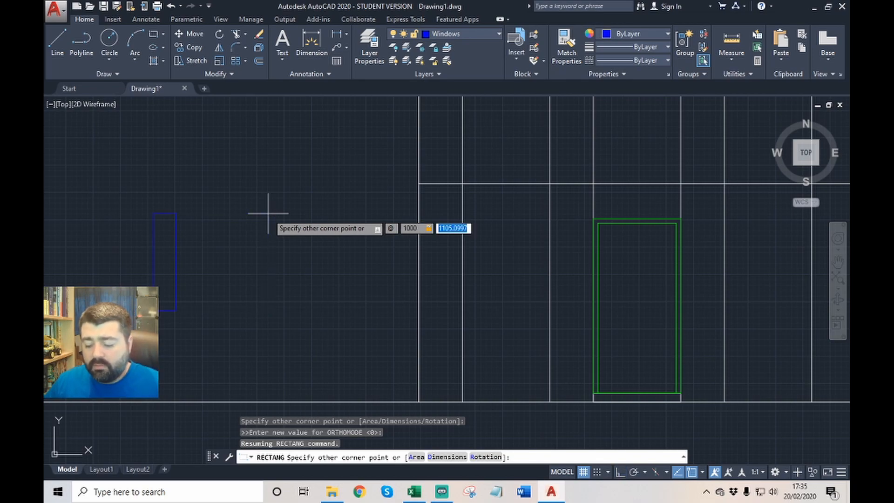
{"action": "type", "text": "1000"}
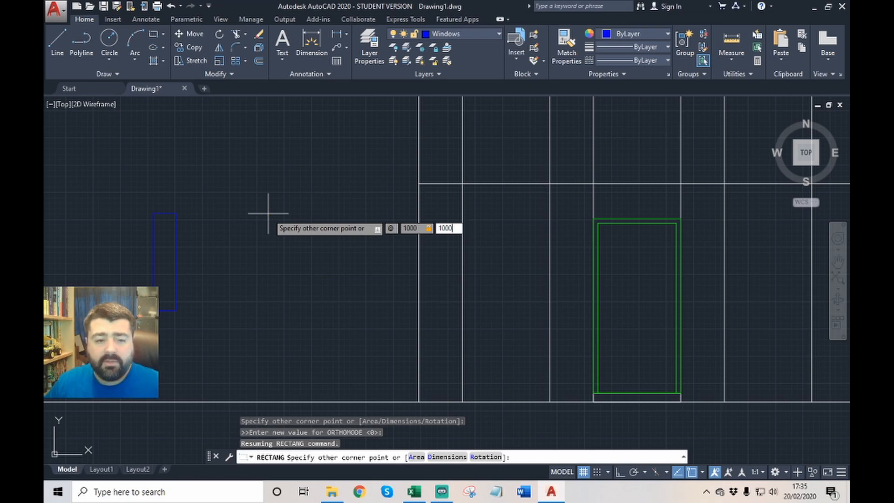
{"action": "key", "text": "Return"}
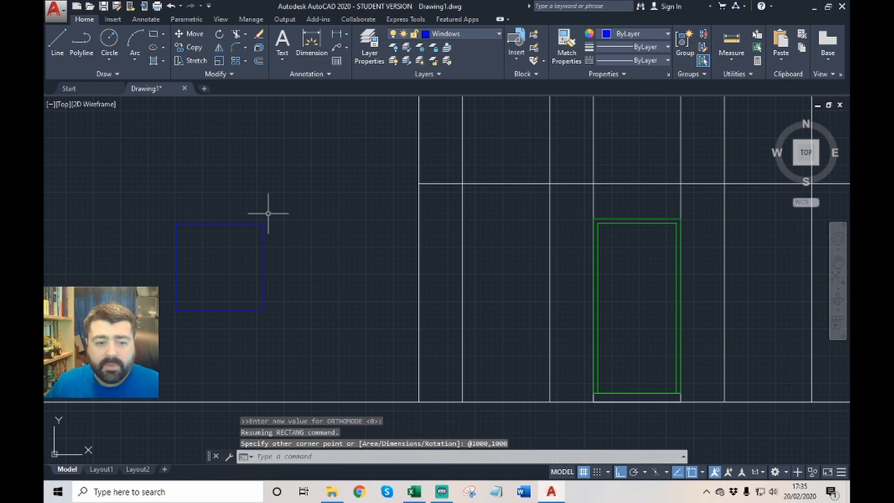
- Offset the window square 50 units inward to form its frame
{"action": "scroll", "coordinate": [196, 274], "scroll_direction": "up", "scroll_amount": 2}
{"action": "middle_click_drag", "start_coordinate": [195, 273], "coordinate": [356, 266]}
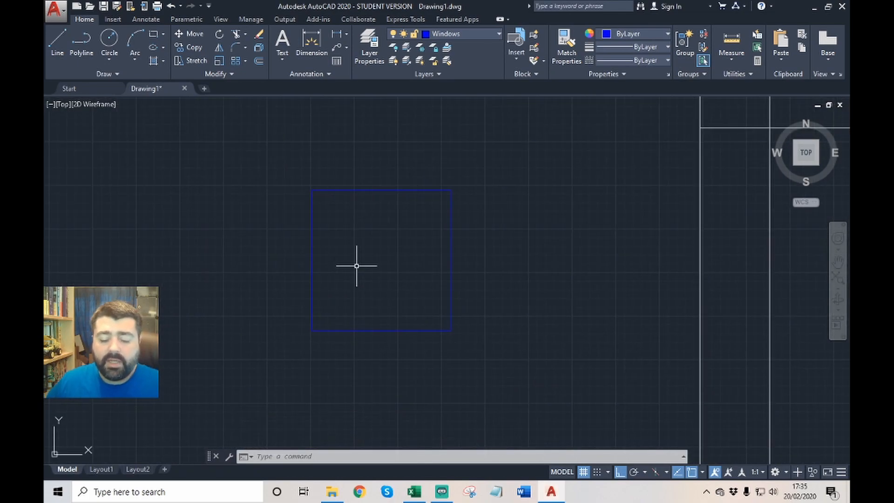
{"action": "type", "text": "o"}
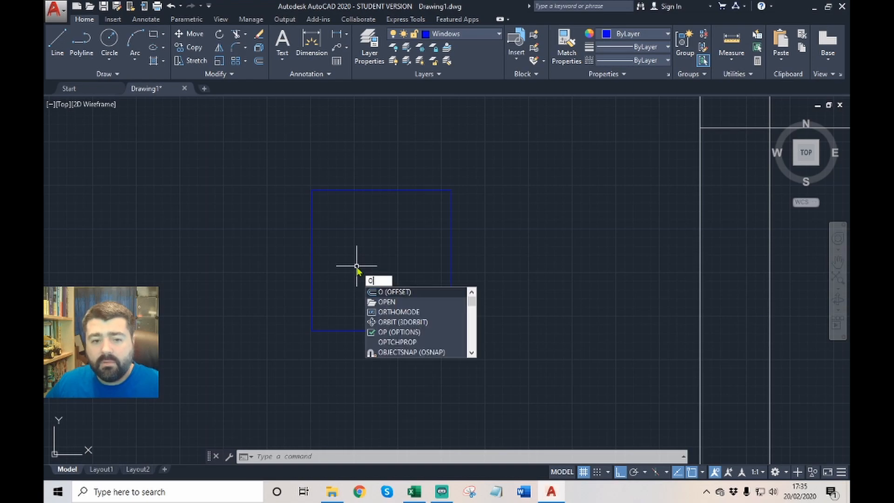
{"action": "key", "text": "Return"}
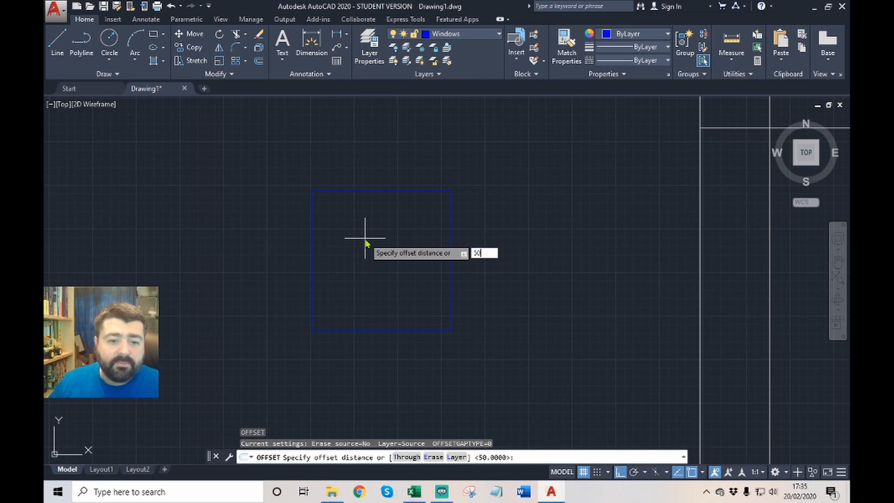
{"action": "type", "text": "50"}
{"action": "key", "text": "Return"}
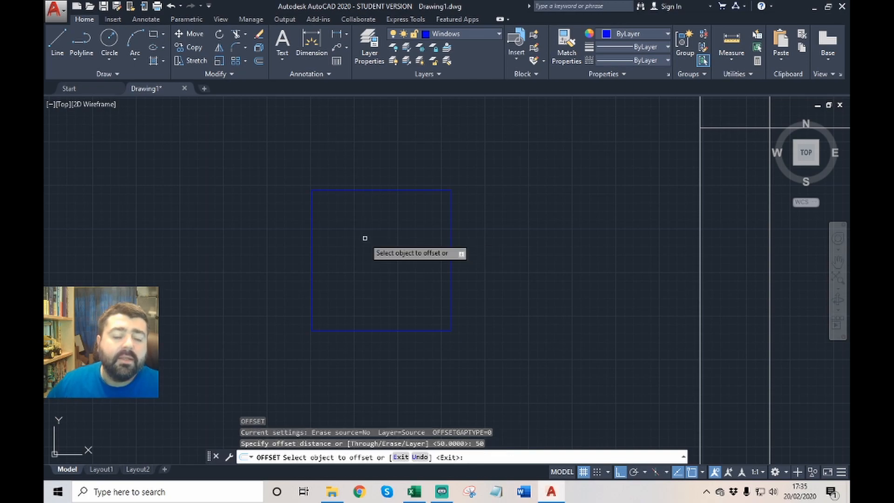
{"action": "left_click", "coordinate": [370, 189]}
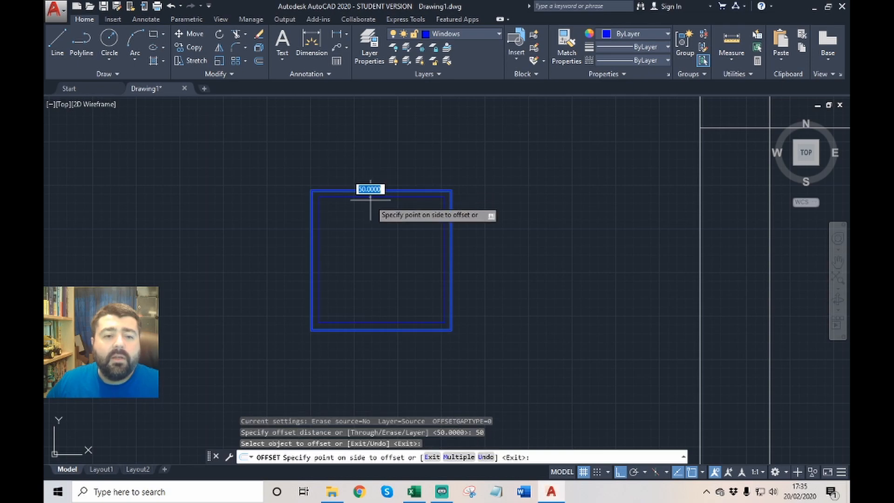
{"action": "left_click", "coordinate": [373, 235]}
{"action": "key", "text": "Escape"}
- Draw a horizontal line across the inner window square between the midpoints of its left and right edges
{"action": "scroll", "coordinate": [373, 236], "scroll_direction": "up", "scroll_amount": 2}
{"action": "scroll", "coordinate": [376, 251], "scroll_direction": "down", "scroll_amount": 2}
{"action": "scroll", "coordinate": [376, 251], "scroll_direction": "up", "scroll_amount": 2}
{"action": "scroll", "coordinate": [372, 255], "scroll_direction": "down", "scroll_amount": 2}
{"action": "scroll", "coordinate": [373, 255], "scroll_direction": "up", "scroll_amount": 2}
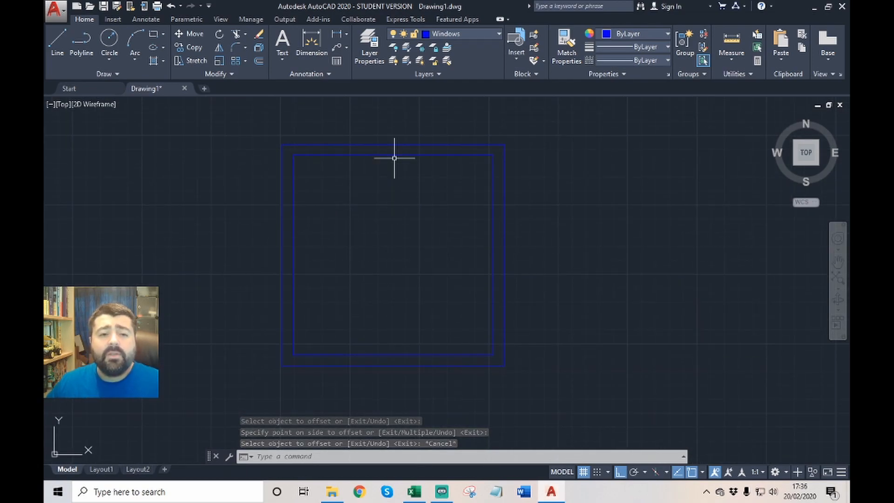
{"action": "left_click", "coordinate": [59, 40]}
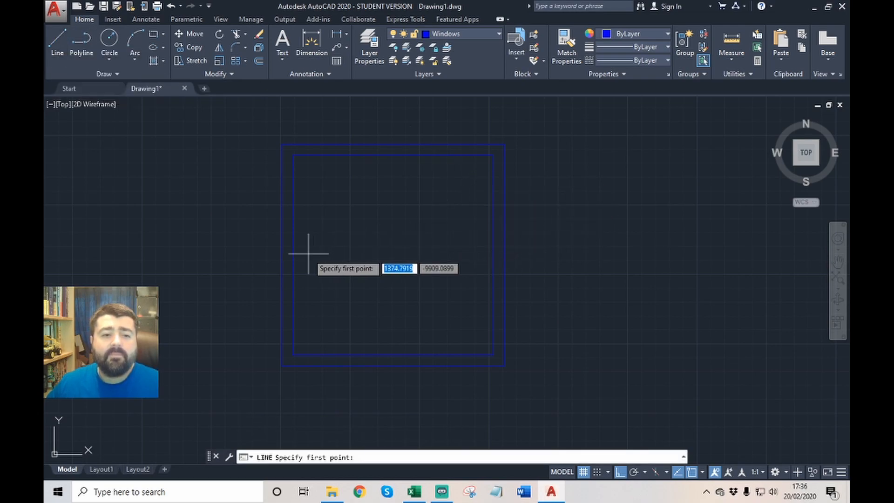
{"action": "left_click", "coordinate": [293, 254]}
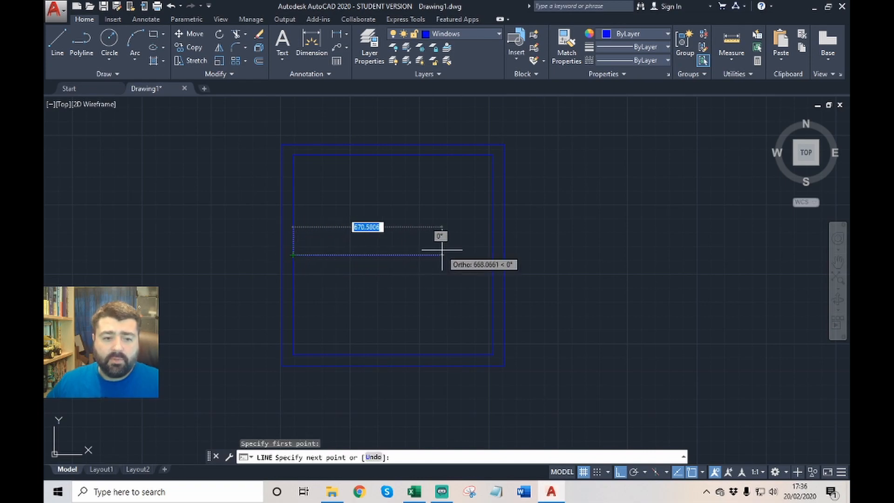
{"action": "left_click", "coordinate": [493, 254]}
{"action": "key", "text": "Escape"}
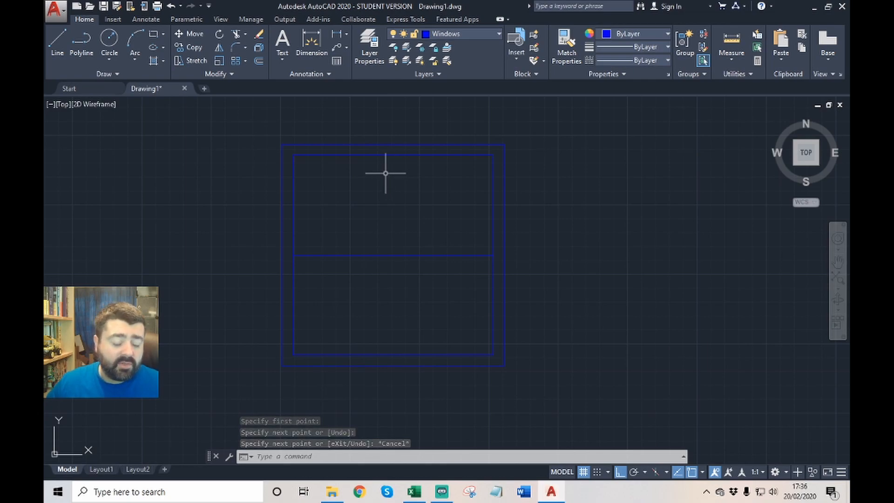
- Draw a vertical line from the midpoint of the inner square's top edge to the midpoint of its bottom edge
{"action": "key", "text": "space"}
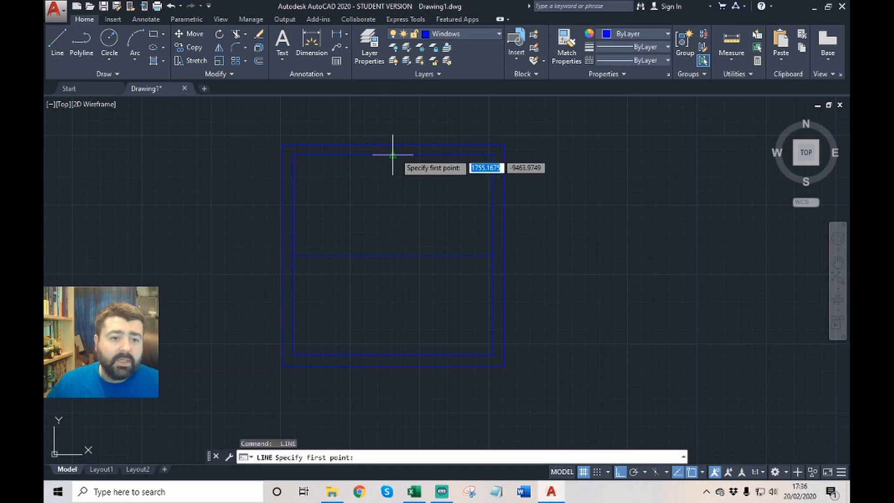
{"action": "left_click", "coordinate": [392, 154]}
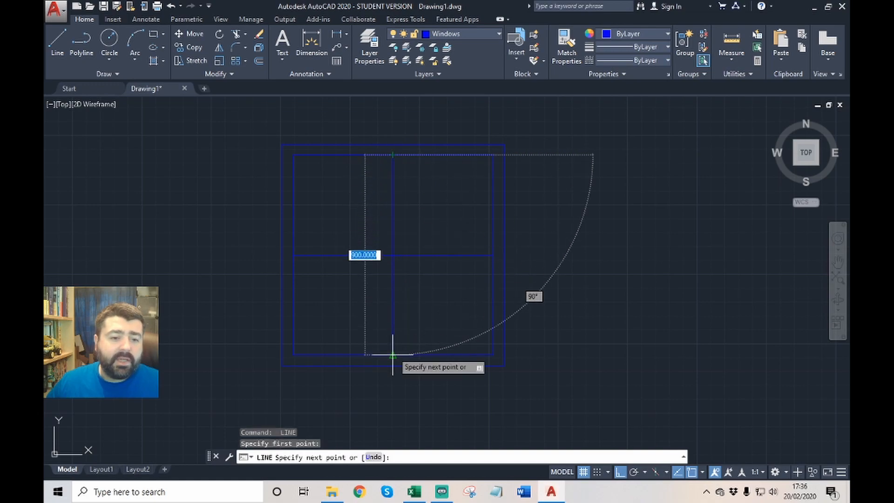
{"action": "left_click", "coordinate": [393, 355]}
{"action": "key", "text": "Escape"}
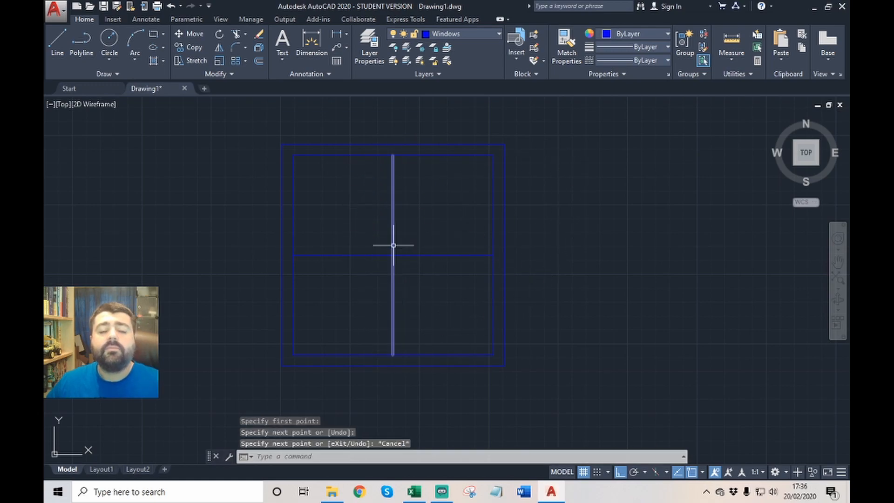
- Offset the window's vertical centre line 10 units to both its right and left sides
{"action": "scroll", "coordinate": [353, 243], "scroll_direction": "up", "scroll_amount": 2}
{"action": "scroll", "coordinate": [395, 242], "scroll_direction": "down", "scroll_amount": 2}
{"action": "scroll", "coordinate": [405, 243], "scroll_direction": "up", "scroll_amount": 2}
{"action": "scroll", "coordinate": [447, 244], "scroll_direction": "down", "scroll_amount": 2}
{"action": "scroll", "coordinate": [461, 254], "scroll_direction": "down", "scroll_amount": 2}
{"action": "scroll", "coordinate": [465, 251], "scroll_direction": "up", "scroll_amount": 4}
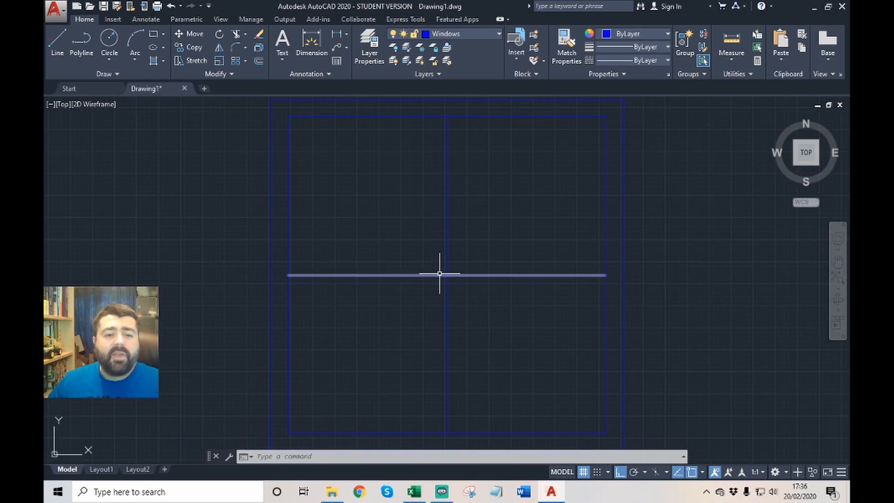
{"action": "scroll", "coordinate": [444, 264], "scroll_direction": "down", "scroll_amount": 2}
{"action": "scroll", "coordinate": [443, 270], "scroll_direction": "up", "scroll_amount": 2}
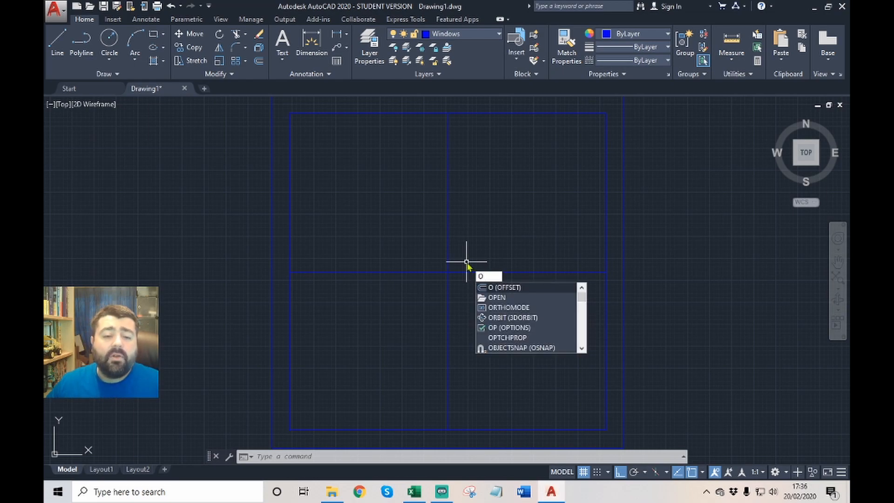
{"action": "key", "text": "Return"}
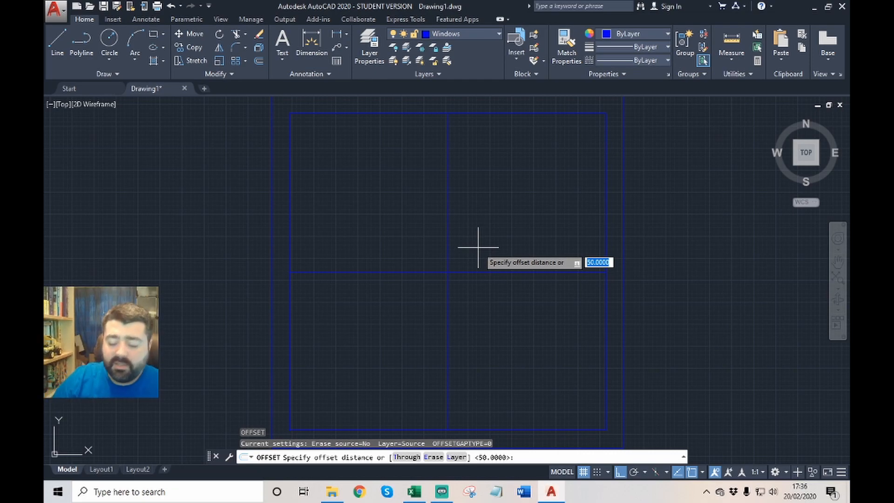
{"action": "type", "text": "20"}
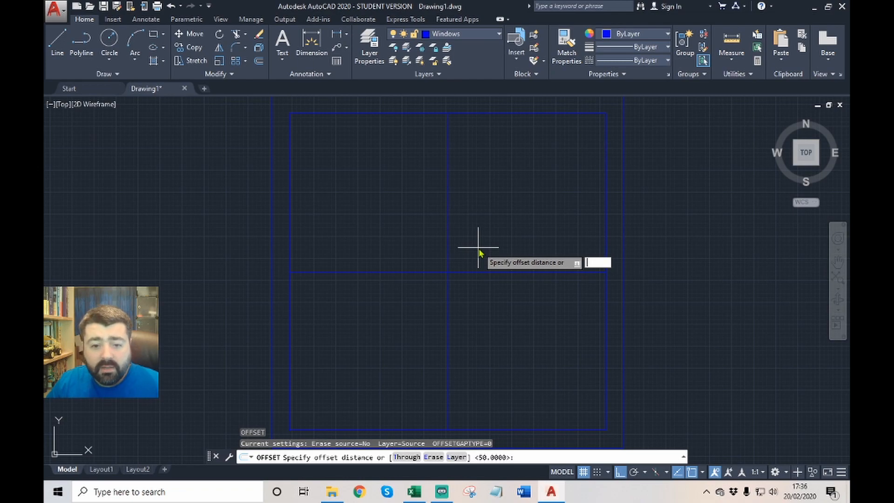
{"action": "key", "text": "Return"}
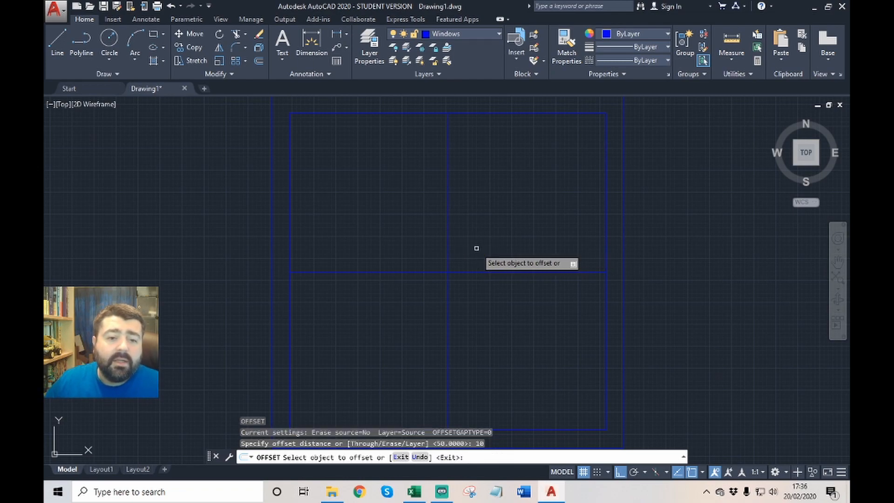
{"action": "left_click", "coordinate": [448, 254]}
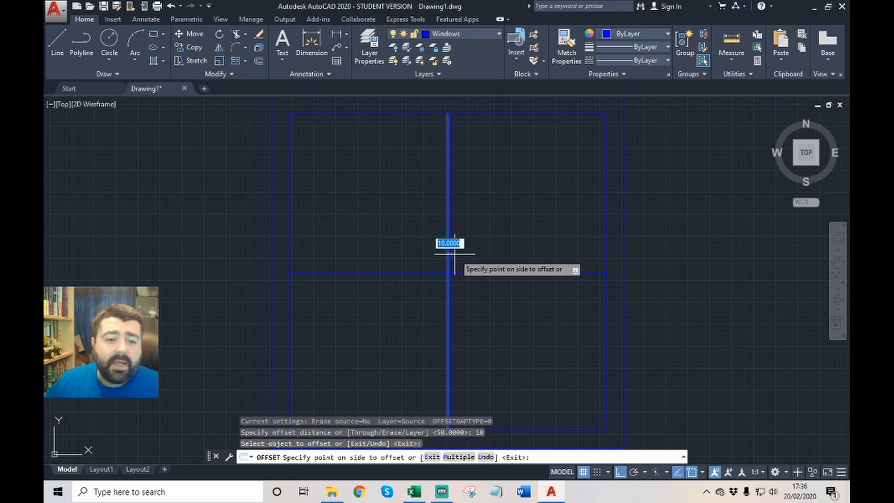
{"action": "left_click", "coordinate": [502, 255]}
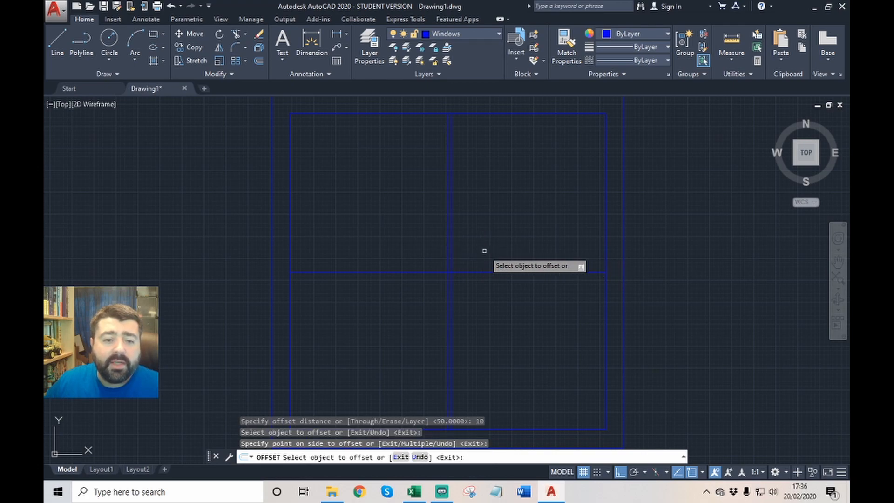
{"action": "scroll", "coordinate": [456, 254], "scroll_direction": "up", "scroll_amount": 3}
{"action": "left_click", "coordinate": [440, 257]}
{"action": "left_click", "coordinate": [376, 255]}
- Offset the window's horizontal centre line 10 units above and below, then end the Offset command
{"action": "scroll", "coordinate": [456, 264], "scroll_direction": "down", "scroll_amount": 3}
{"action": "scroll", "coordinate": [448, 300], "scroll_direction": "up", "scroll_amount": 5}
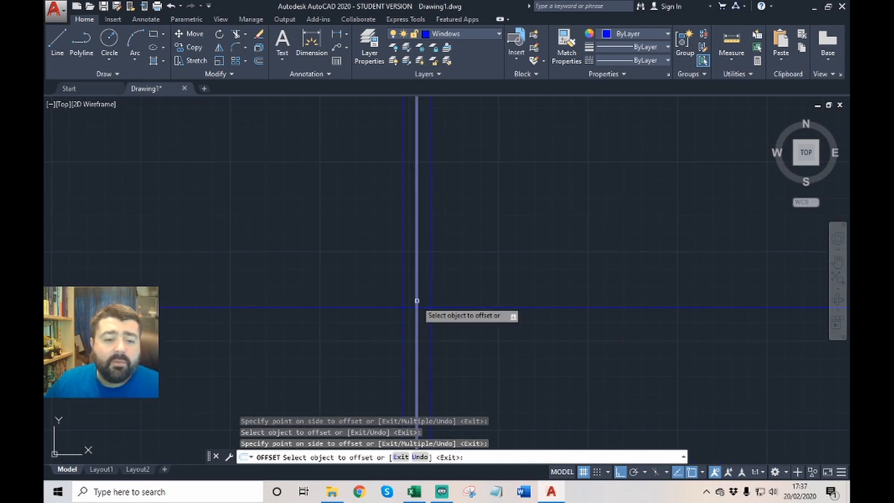
{"action": "left_click", "coordinate": [469, 307]}
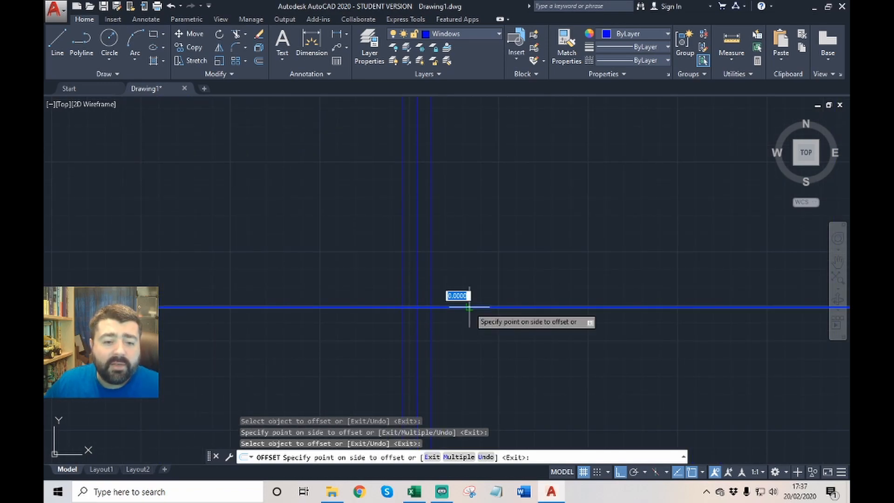
{"action": "left_click", "coordinate": [475, 277]}
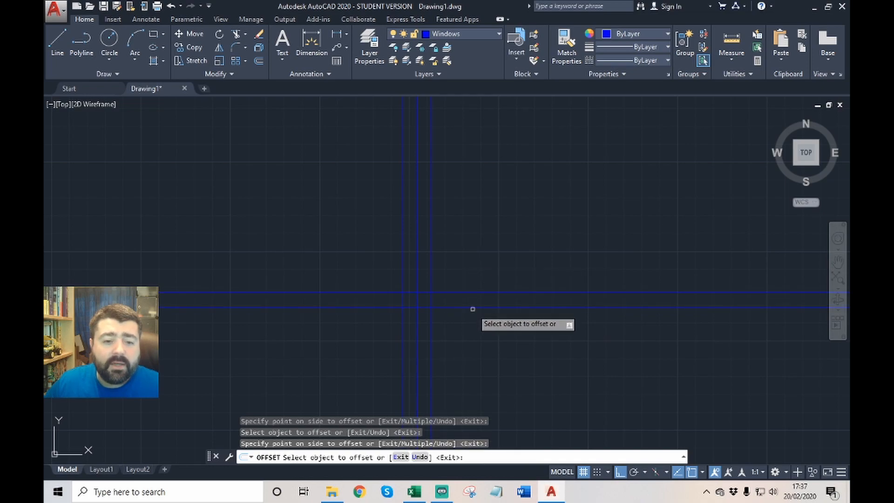
{"action": "left_click", "coordinate": [472, 307]}
{"action": "left_click", "coordinate": [465, 358]}
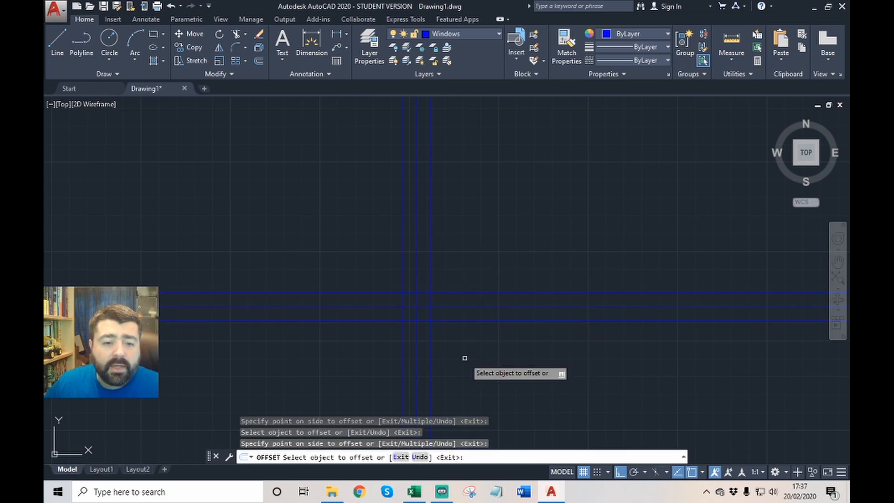
{"action": "key", "text": "Escape"}
{"action": "key", "text": "Escape"}
- Erase the original horizontal and vertical centre lines between the offset glazing bar lines
{"action": "scroll", "coordinate": [425, 312], "scroll_direction": "up", "scroll_amount": 4}
{"action": "left_click", "coordinate": [419, 285]}
{"action": "left_click", "coordinate": [395, 307]}
{"action": "key", "text": "Delete"}
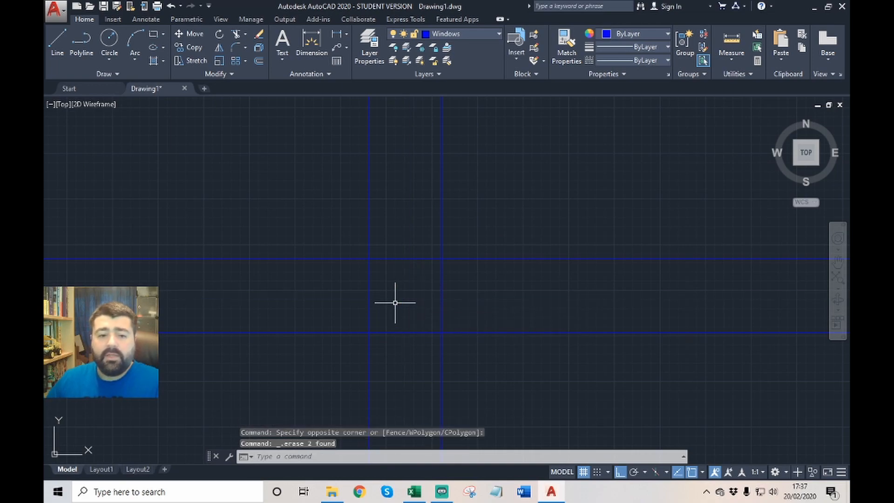
- Trim the vertical glazing bar lines where they cross the horizontal bar, using all four bar lines as cutting edges
{"action": "scroll", "coordinate": [508, 288], "scroll_direction": "down", "scroll_amount": 5}
{"action": "scroll", "coordinate": [512, 292], "scroll_direction": "up", "scroll_amount": 2}
{"action": "scroll", "coordinate": [512, 292], "scroll_direction": "down", "scroll_amount": 2}
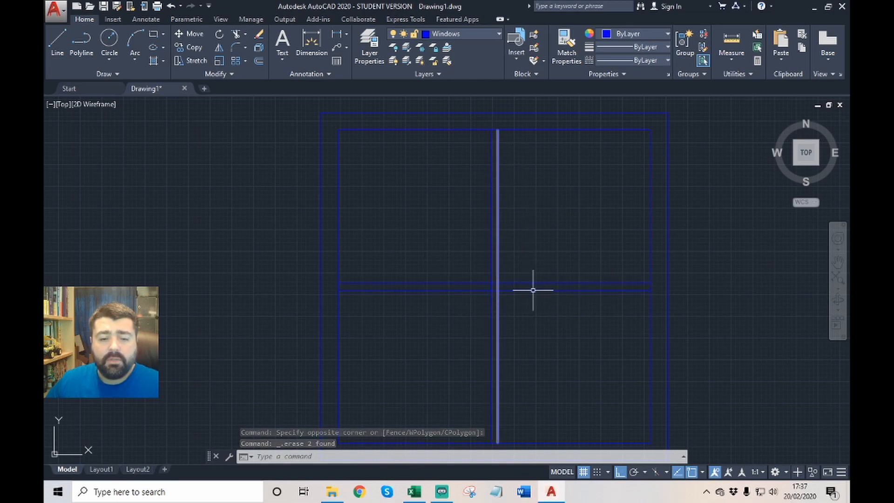
{"action": "scroll", "coordinate": [509, 326], "scroll_direction": "up", "scroll_amount": 2}
{"action": "scroll", "coordinate": [495, 266], "scroll_direction": "up", "scroll_amount": 2}
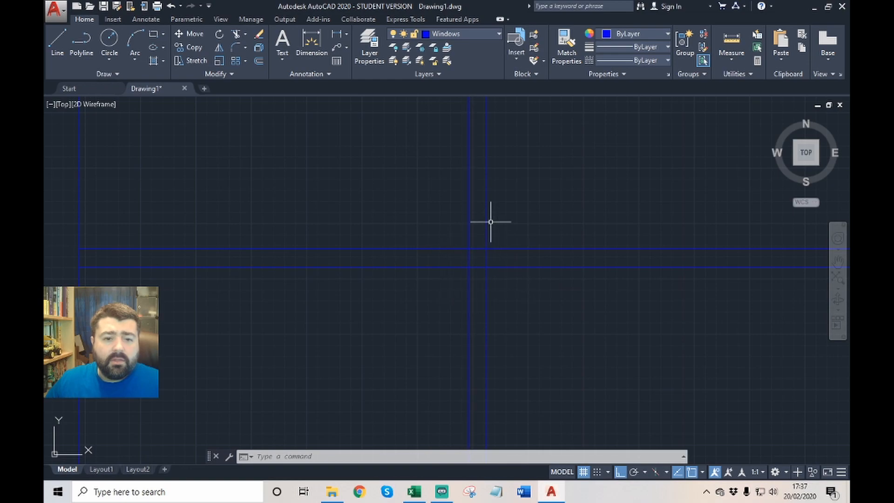
{"action": "type", "text": "tr"}
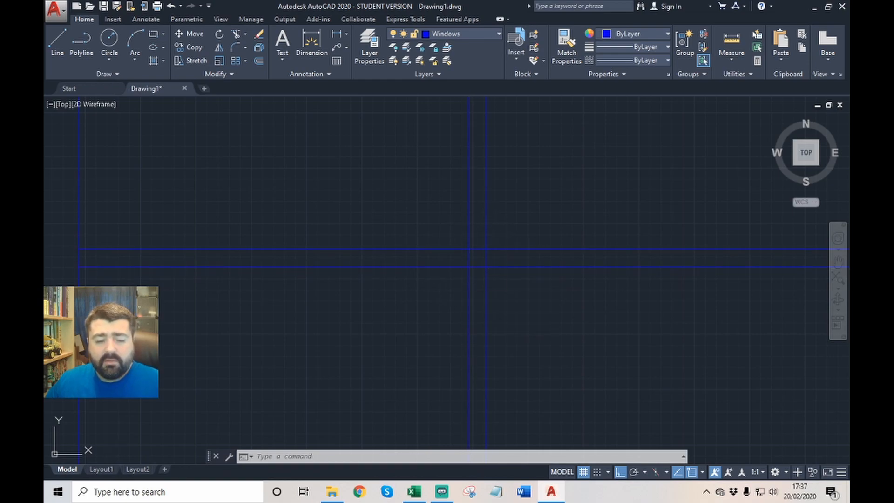
{"action": "key", "text": "Return"}
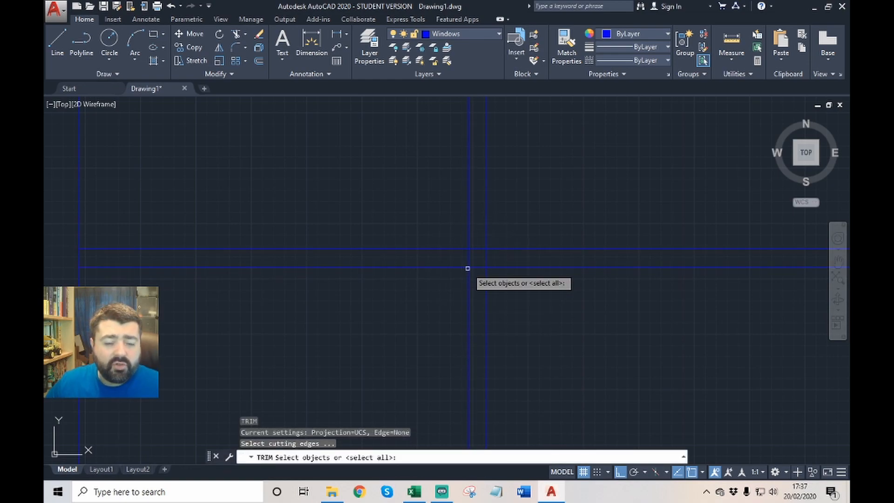
{"action": "left_click", "coordinate": [520, 222]}
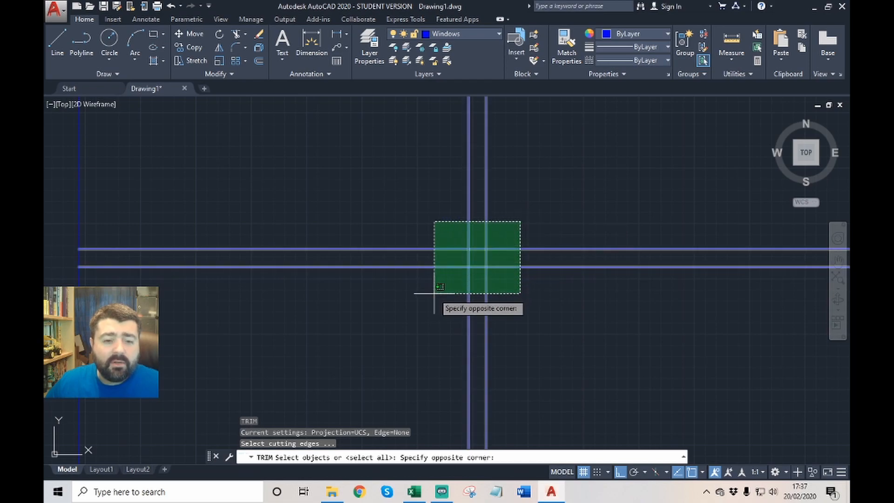
{"action": "left_click", "coordinate": [432, 297]}
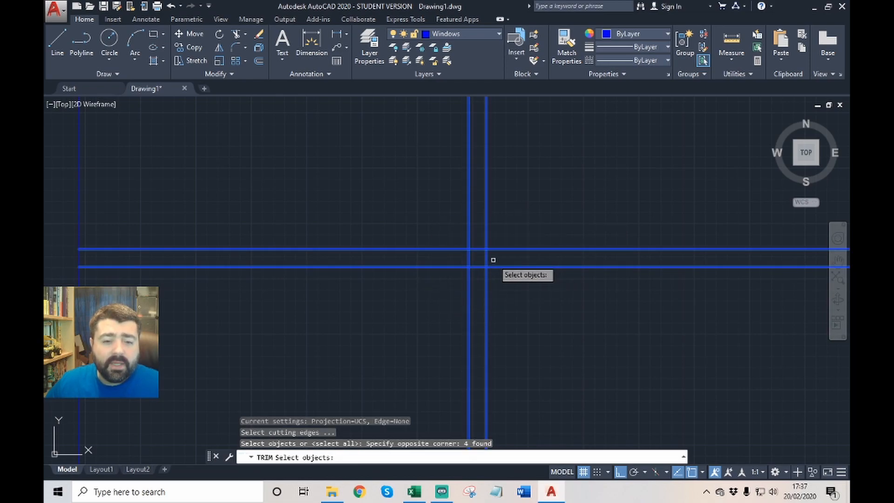
{"action": "key", "text": "Return"}
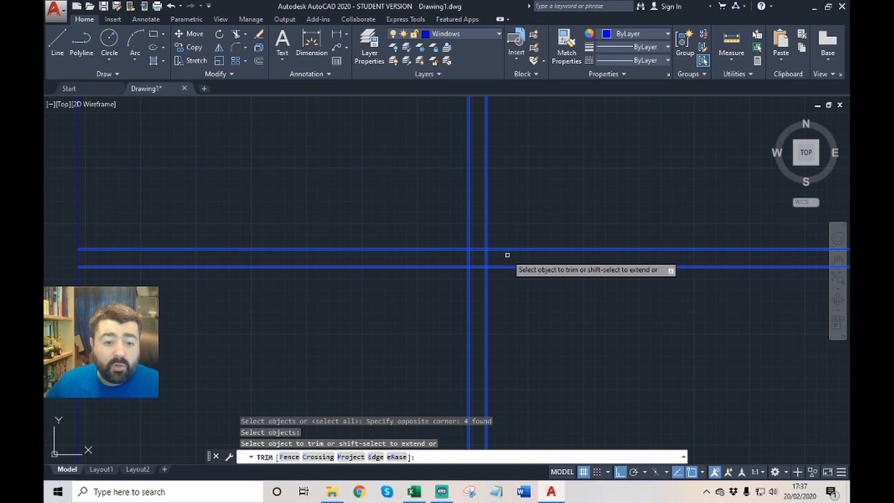
{"action": "left_click_drag", "start_coordinate": [524, 255], "coordinate": [409, 256]}
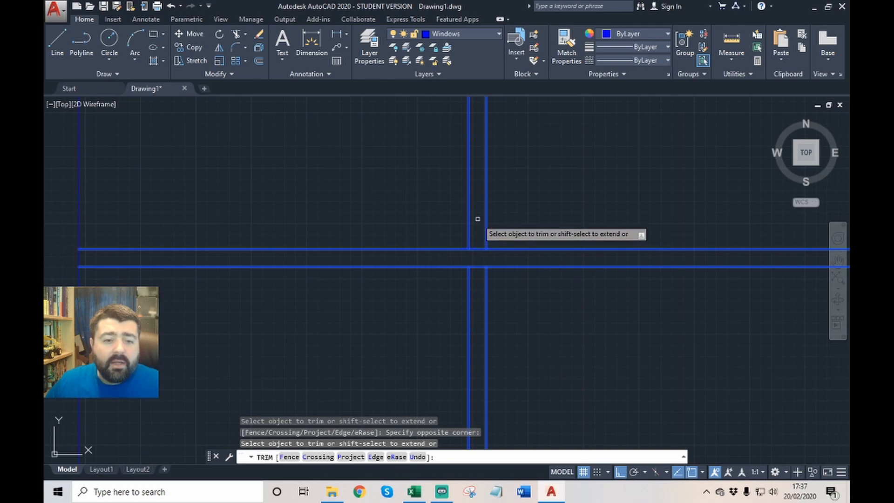
- Trim the horizontal glazing bar lines between the two vertical lines to leave the crossing open, and end the Trim command
{"action": "left_click_drag", "start_coordinate": [478, 219], "coordinate": [475, 314]}
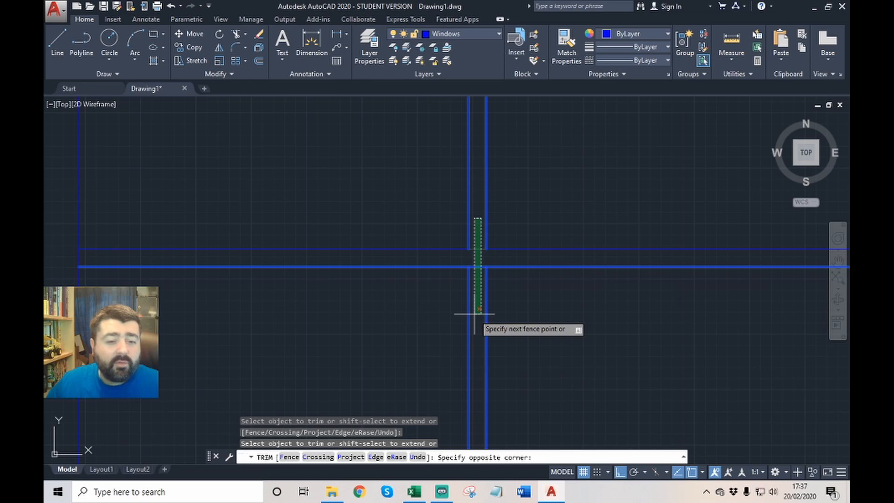
{"action": "left_click_drag", "start_coordinate": [475, 314], "coordinate": [474, 312]}
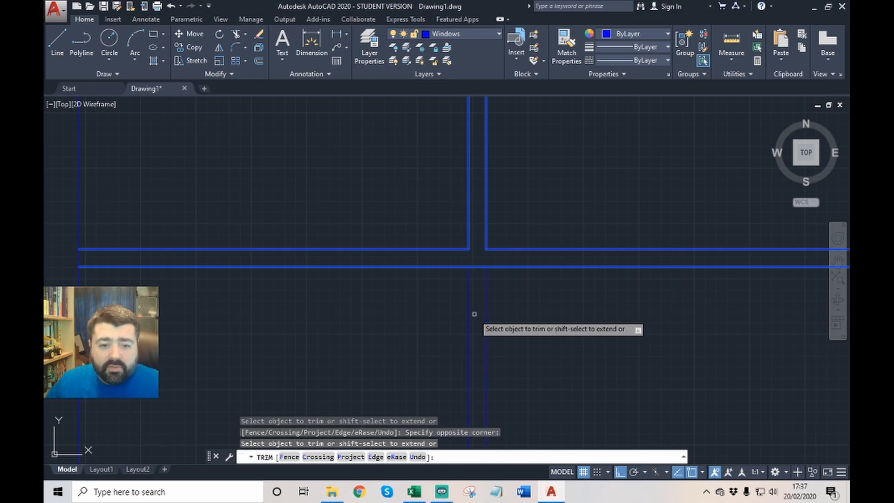
{"action": "left_click", "coordinate": [478, 261]}
{"action": "left_click", "coordinate": [478, 262]}
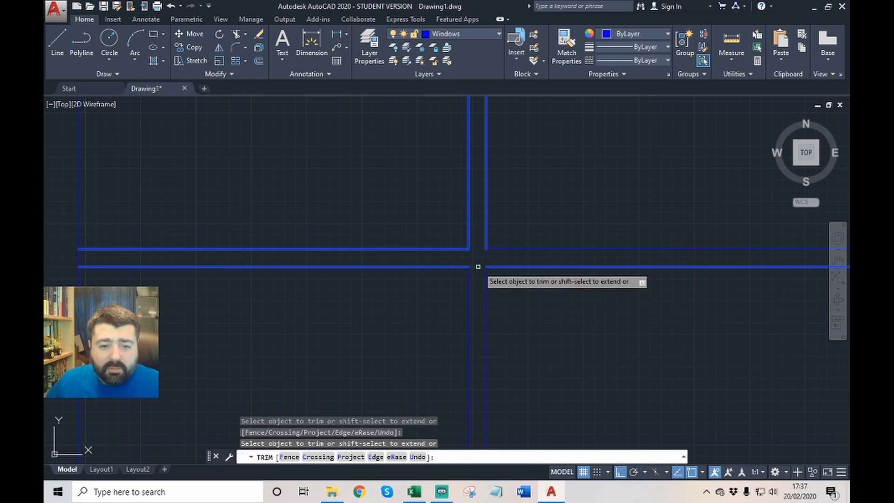
{"action": "scroll", "coordinate": [478, 263], "scroll_direction": "down", "scroll_amount": 4}
{"action": "scroll", "coordinate": [478, 262], "scroll_direction": "up", "scroll_amount": 5}
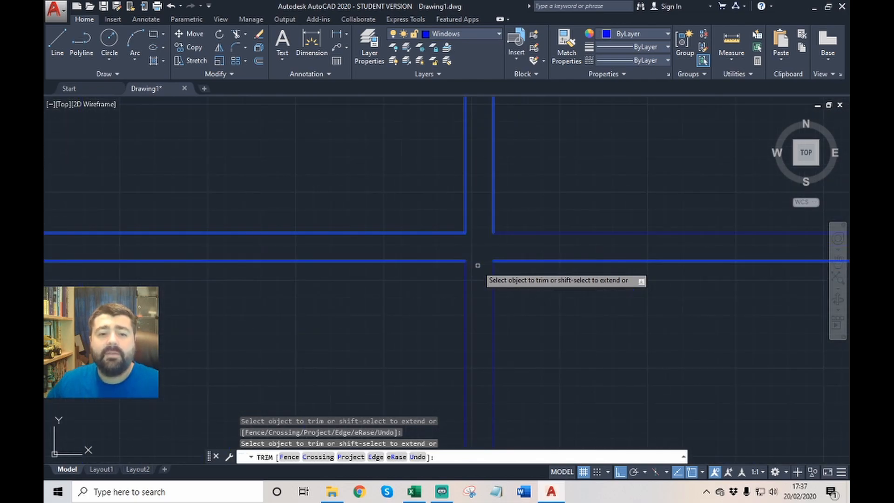
{"action": "key", "text": "Escape"}
- Check the trimmed glazing bars across the whole window and its position beside the elevation
{"action": "scroll", "coordinate": [493, 245], "scroll_direction": "down", "scroll_amount": 6}
{"action": "scroll", "coordinate": [500, 246], "scroll_direction": "up", "scroll_amount": 2}
{"action": "scroll", "coordinate": [568, 224], "scroll_direction": "down", "scroll_amount": 6}
{"action": "scroll", "coordinate": [577, 210], "scroll_direction": "up", "scroll_amount": 4}
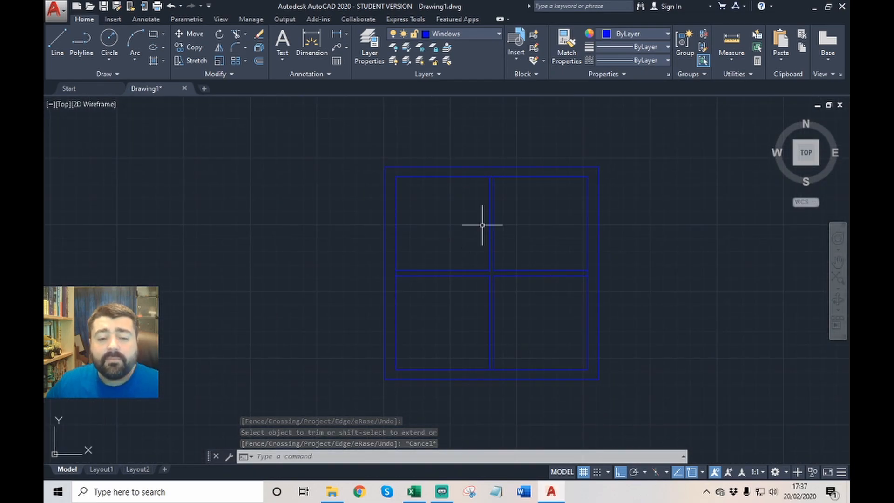
{"action": "scroll", "coordinate": [480, 227], "scroll_direction": "down", "scroll_amount": 2}
{"action": "scroll", "coordinate": [501, 217], "scroll_direction": "up", "scroll_amount": 2}
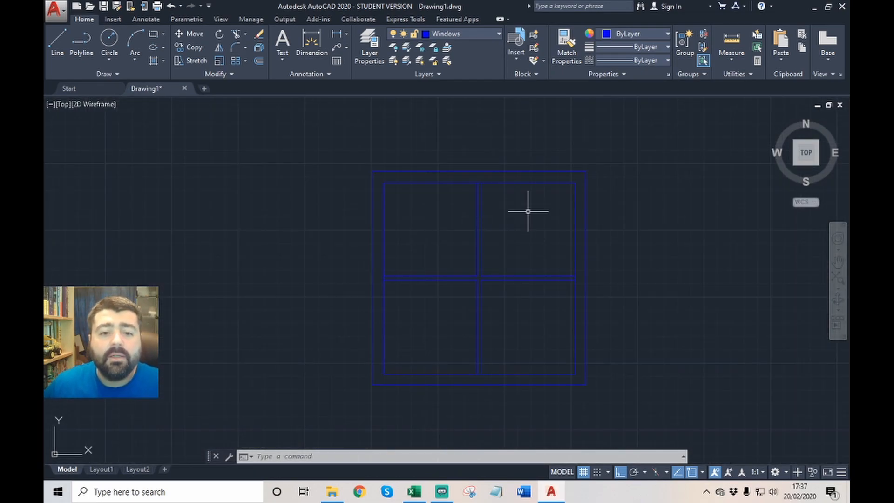
{"action": "scroll", "coordinate": [675, 126], "scroll_direction": "down", "scroll_amount": 2}
{"action": "left_click", "coordinate": [679, 132]}
{"action": "left_click", "coordinate": [673, 211]}
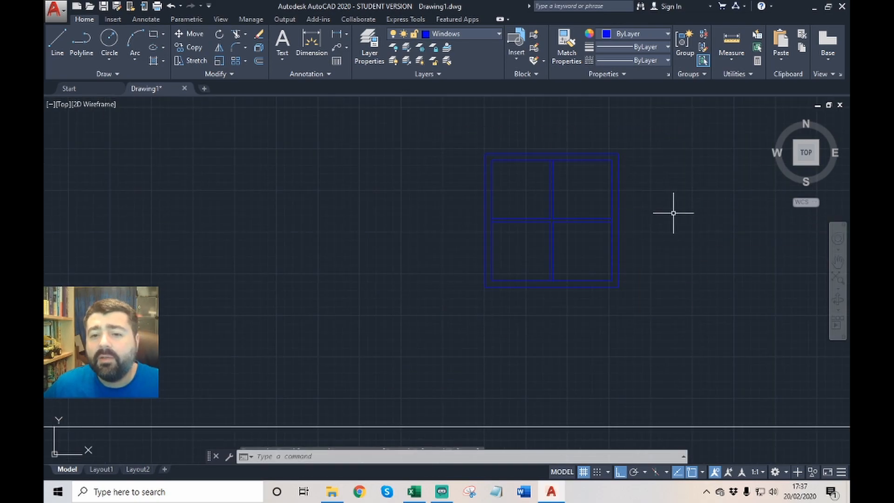
{"action": "scroll", "coordinate": [436, 250], "scroll_direction": "down", "scroll_amount": 6}
{"action": "scroll", "coordinate": [552, 242], "scroll_direction": "up", "scroll_amount": 2}
{"action": "scroll", "coordinate": [439, 212], "scroll_direction": "up", "scroll_amount": 4}
- Try to move the partially selected window, its two frame squares and upper glazing bar, towards the building, and undo the move
{"action": "left_click", "coordinate": [489, 190]}
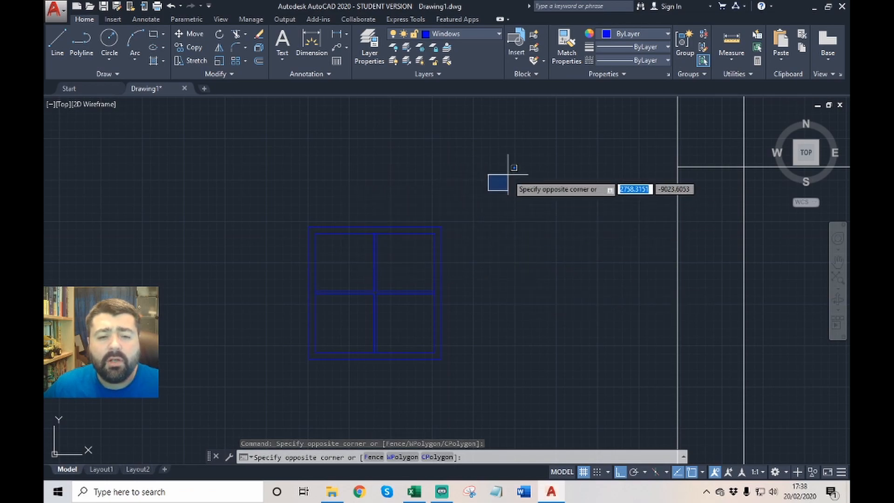
{"action": "left_click", "coordinate": [306, 249]}
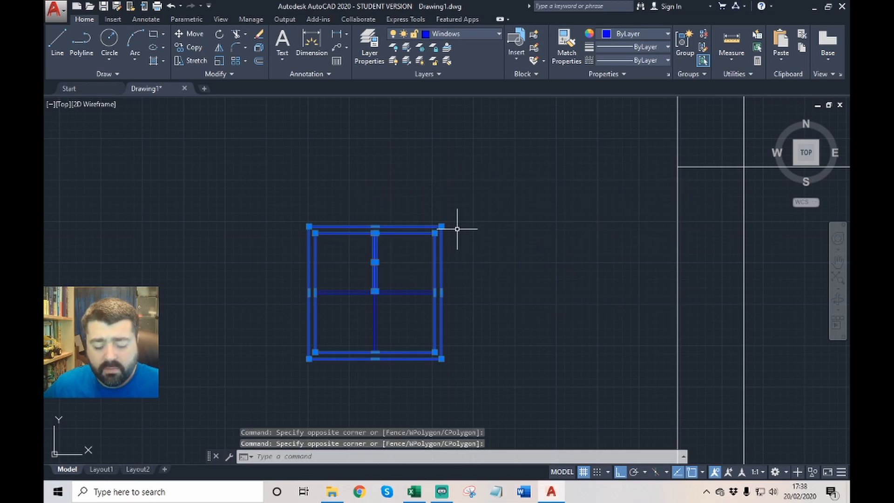
{"action": "type", "text": "m"}
{"action": "key", "text": "Return"}
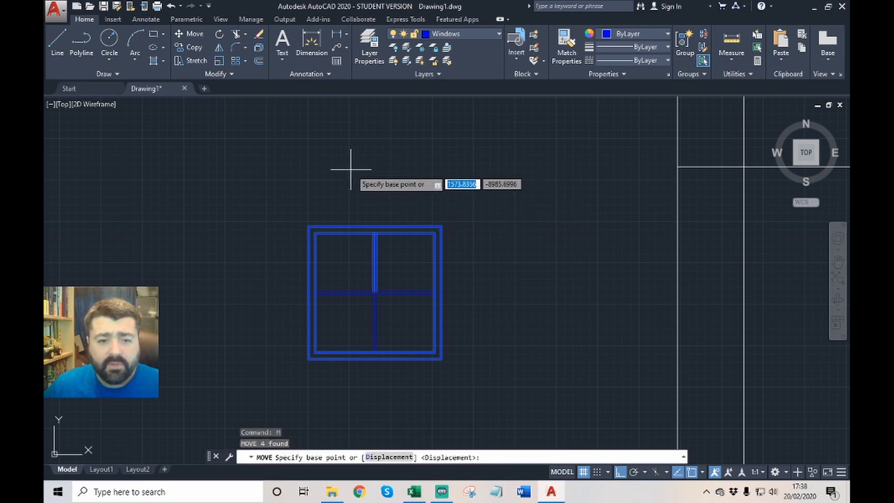
{"action": "left_click", "coordinate": [309, 176]}
{"action": "left_click", "coordinate": [576, 173]}
{"action": "scroll", "coordinate": [659, 330], "scroll_direction": "up", "scroll_amount": 2}
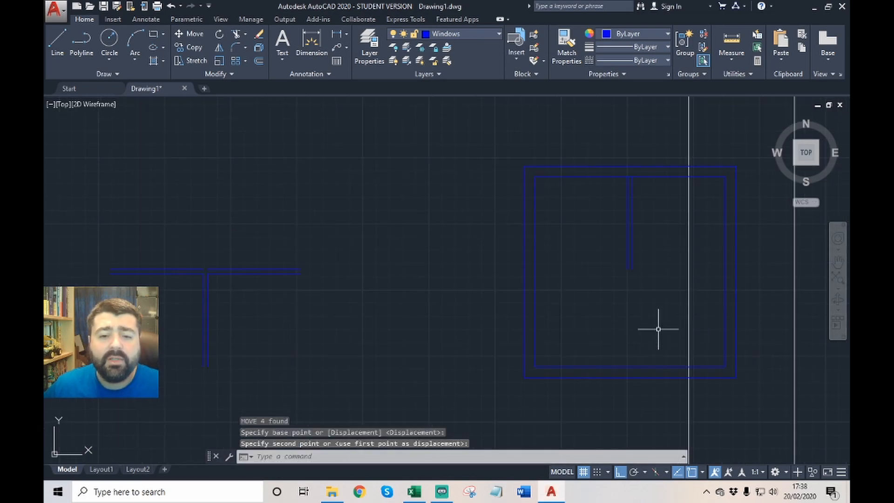
{"action": "scroll", "coordinate": [667, 308], "scroll_direction": "down", "scroll_amount": 2}
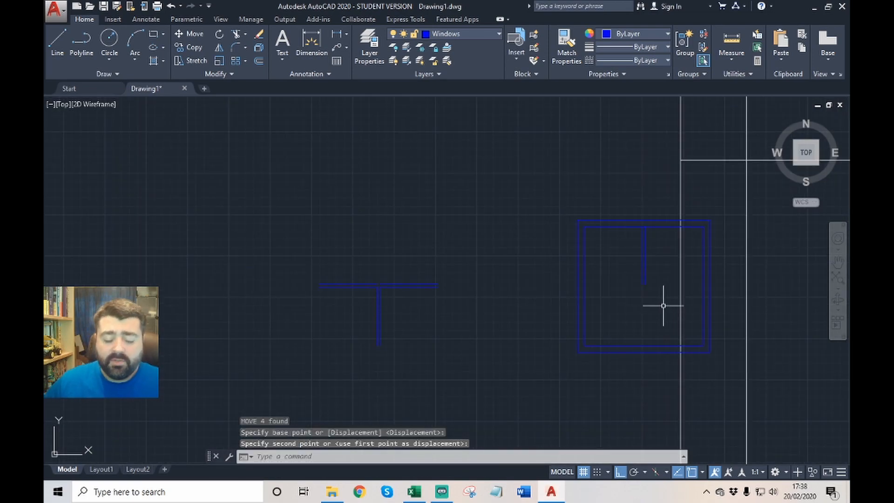
{"action": "type", "text": "u"}
{"action": "key", "text": "Return"}
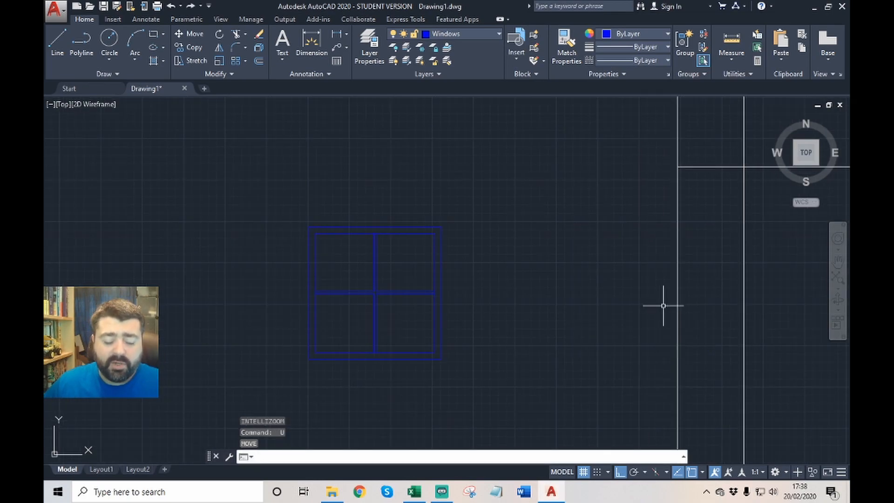
- Convert all the window's frame and glazing bar lines into a block named window
{"action": "scroll", "coordinate": [591, 259], "scroll_direction": "down", "scroll_amount": 2}
{"action": "scroll", "coordinate": [475, 295], "scroll_direction": "up", "scroll_amount": 2}
{"action": "scroll", "coordinate": [459, 260], "scroll_direction": "up", "scroll_amount": 2}
{"action": "scroll", "coordinate": [495, 228], "scroll_direction": "down", "scroll_amount": 2}
{"action": "left_click", "coordinate": [601, 166]}
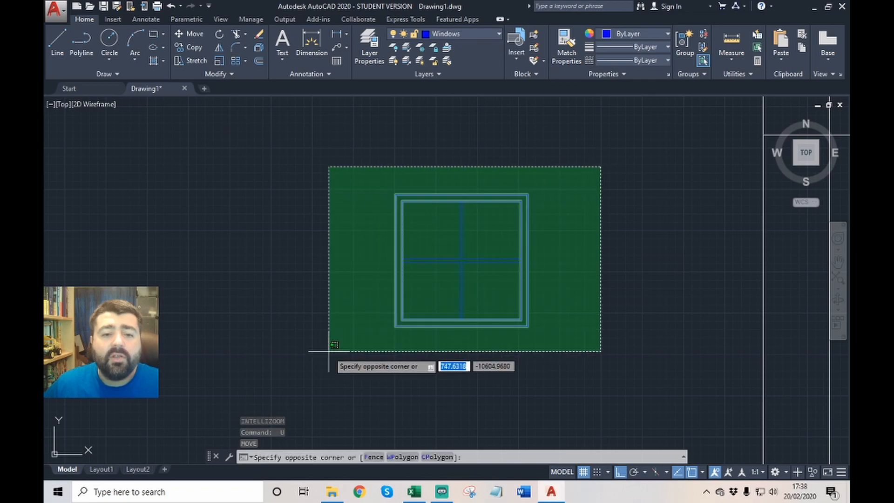
{"action": "left_click", "coordinate": [346, 357]}
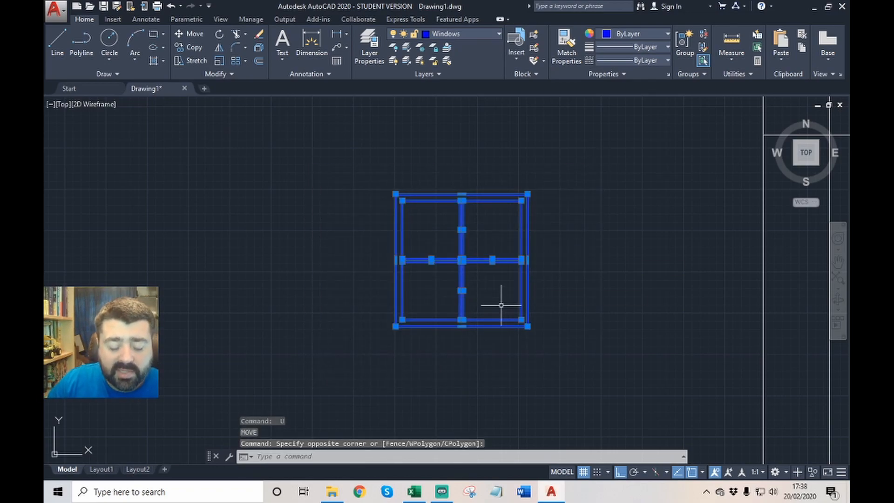
{"action": "type", "text": "B"}
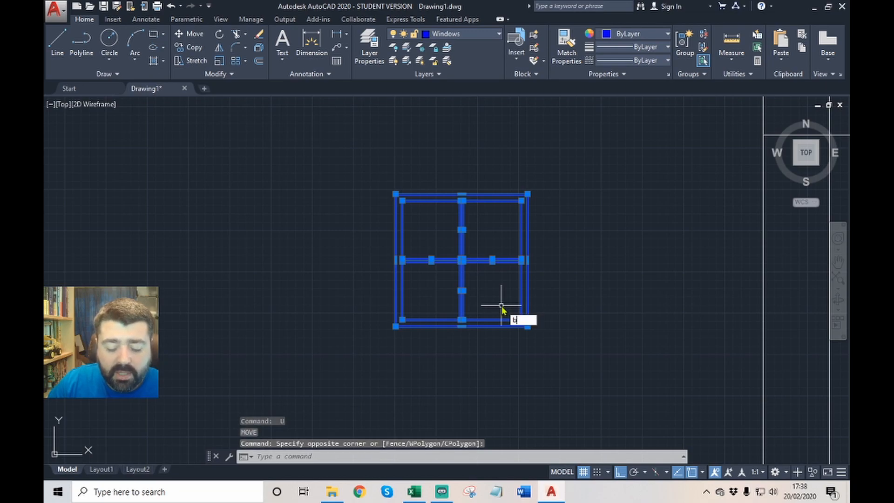
{"action": "type", "text": "LOCK"}
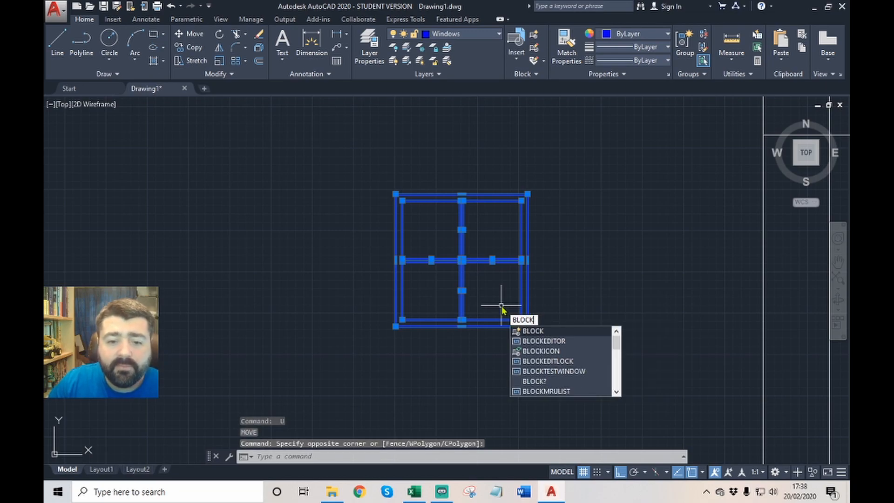
{"action": "key", "text": "Return"}
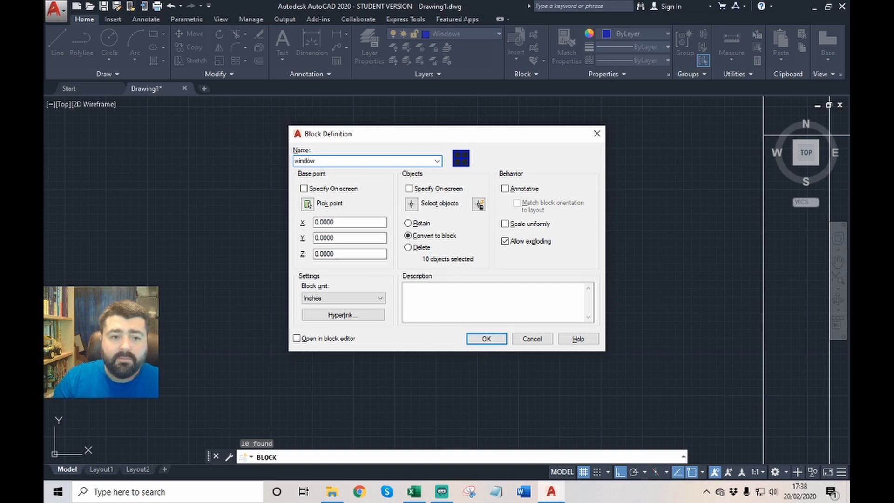
{"action": "left_click", "coordinate": [487, 339]}
- Move the window block horizontally to the left, away from the building, to test it as a single object
{"action": "scroll", "coordinate": [515, 260], "scroll_direction": "down", "scroll_amount": 2}
{"action": "scroll", "coordinate": [546, 270], "scroll_direction": "up", "scroll_amount": 4}
{"action": "left_click", "coordinate": [536, 250]}
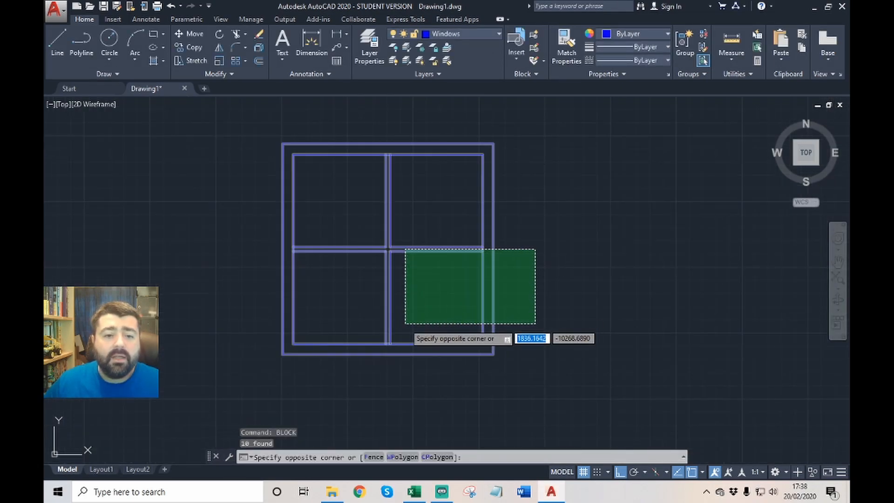
{"action": "left_click", "coordinate": [405, 322]}
{"action": "scroll", "coordinate": [537, 295], "scroll_direction": "down", "scroll_amount": 3}
{"action": "scroll", "coordinate": [502, 288], "scroll_direction": "up", "scroll_amount": 3}
{"action": "scroll", "coordinate": [449, 288], "scroll_direction": "down", "scroll_amount": 1}
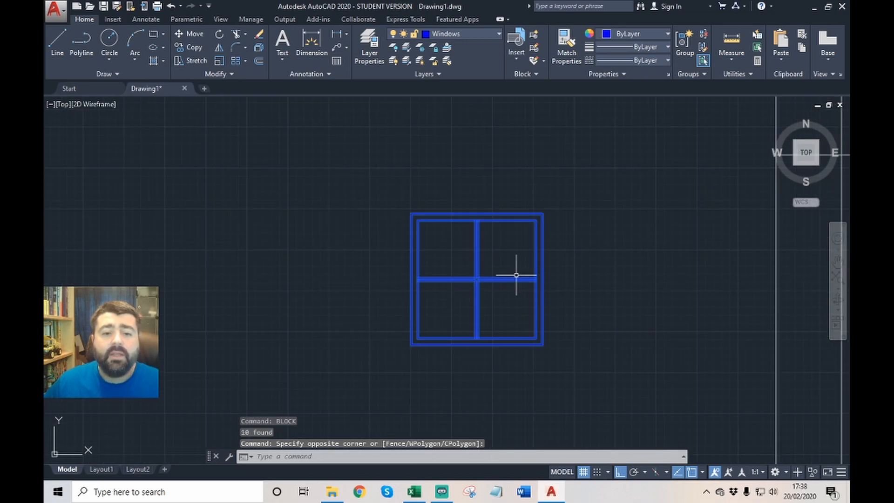
{"action": "key", "text": "Escape"}
{"action": "type", "text": "m"}
{"action": "key", "text": "Return"}
{"action": "left_click", "coordinate": [611, 299]}
{"action": "left_click", "coordinate": [337, 288]}
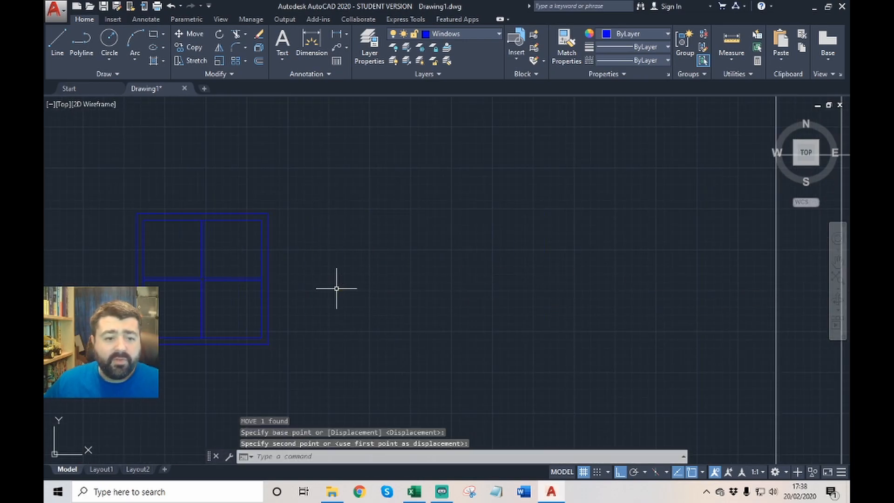
- Move the window block horizontally back to the right, towards the building
{"action": "left_click", "coordinate": [352, 279]}
{"action": "left_click", "coordinate": [248, 330]}
{"action": "type", "text": "m"}
{"action": "key", "text": "Return"}
{"action": "left_click", "coordinate": [309, 290]}
{"action": "left_click", "coordinate": [598, 284]}
{"action": "scroll", "coordinate": [417, 198], "scroll_direction": "down", "scroll_amount": 3}
{"action": "scroll", "coordinate": [517, 227], "scroll_direction": "up", "scroll_amount": 3}
{"action": "scroll", "coordinate": [351, 247], "scroll_direction": "down", "scroll_amount": 4}
{"action": "scroll", "coordinate": [389, 239], "scroll_direction": "up", "scroll_amount": 2}
{"action": "left_click", "coordinate": [377, 277]}
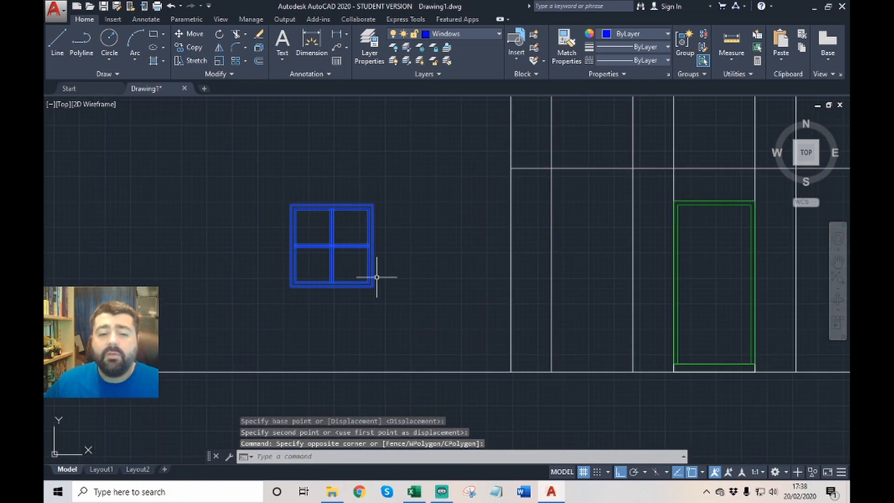
{"action": "scroll", "coordinate": [419, 254], "scroll_direction": "down", "scroll_amount": 2}
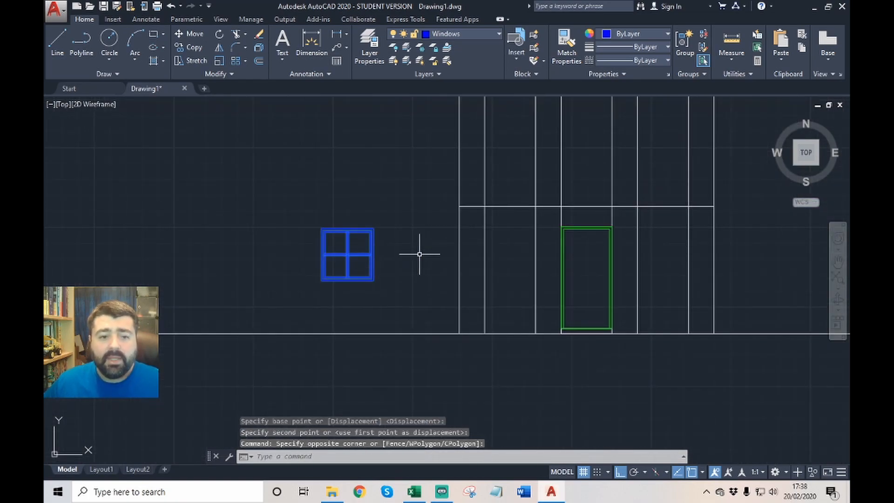
{"action": "scroll", "coordinate": [420, 254], "scroll_direction": "up", "scroll_amount": 2}
{"action": "key", "text": "Escape"}
{"action": "key", "text": "Escape"}
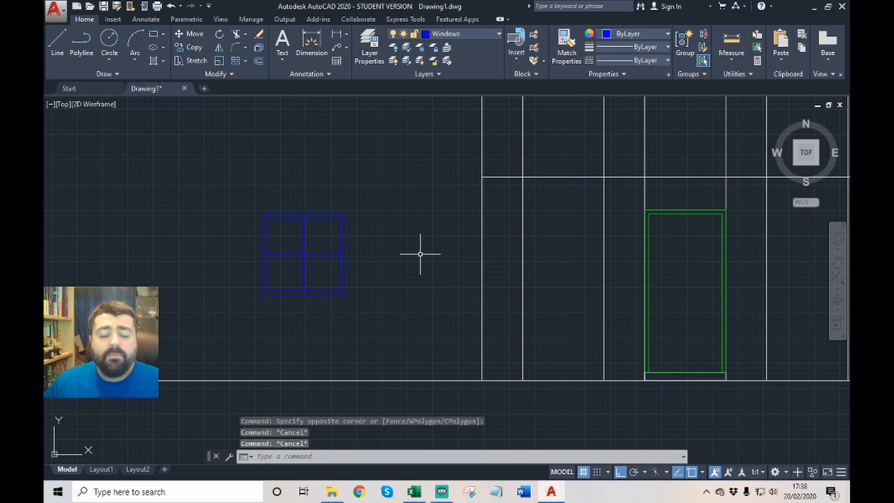
- Draw a horizontal line about 2590 units long from the door frame's top-left corner leftwards past the building's left edge
{"action": "left_click", "coordinate": [59, 42]}
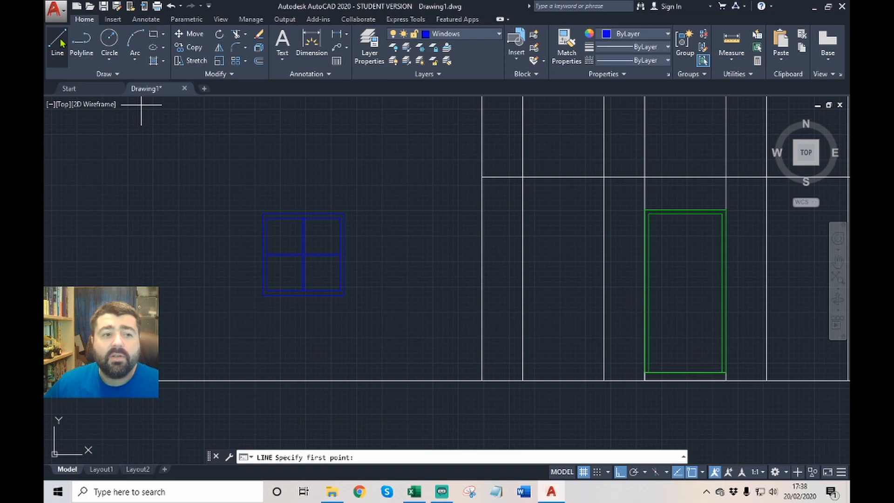
{"action": "left_click", "coordinate": [645, 209]}
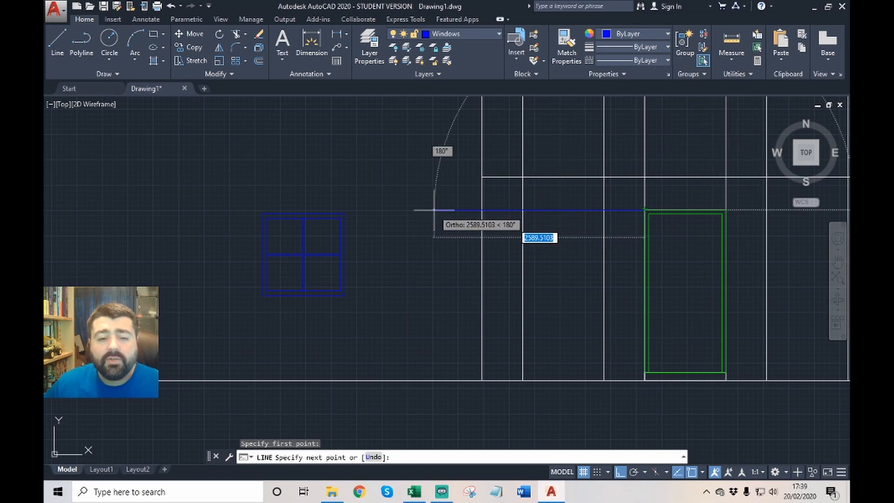
{"action": "key", "text": "Escape"}
{"action": "key", "text": "Escape"}
- Move the window block by its top-right corner onto the door-head guideline, fitting it between the two projection lines left of the door
{"action": "left_click", "coordinate": [405, 163]}
{"action": "left_click", "coordinate": [257, 258]}
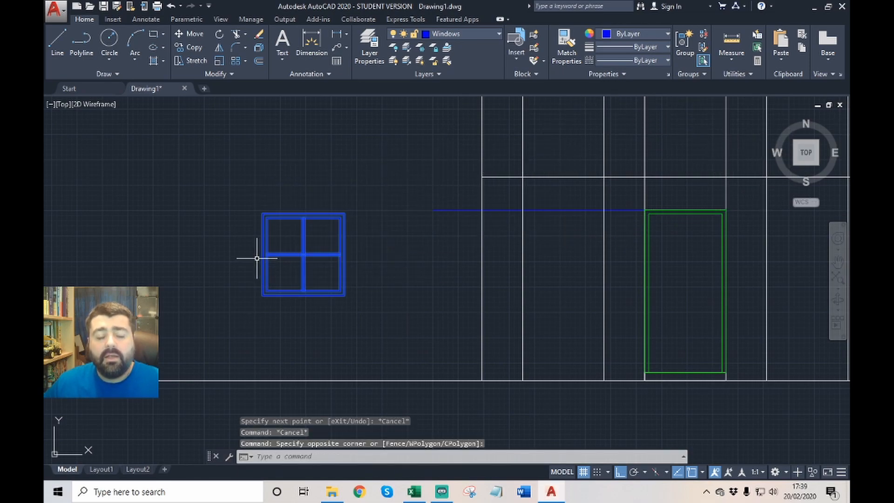
{"action": "type", "text": "m"}
{"action": "key", "text": "Return"}
{"action": "scroll", "coordinate": [330, 235], "scroll_direction": "up", "scroll_amount": 8}
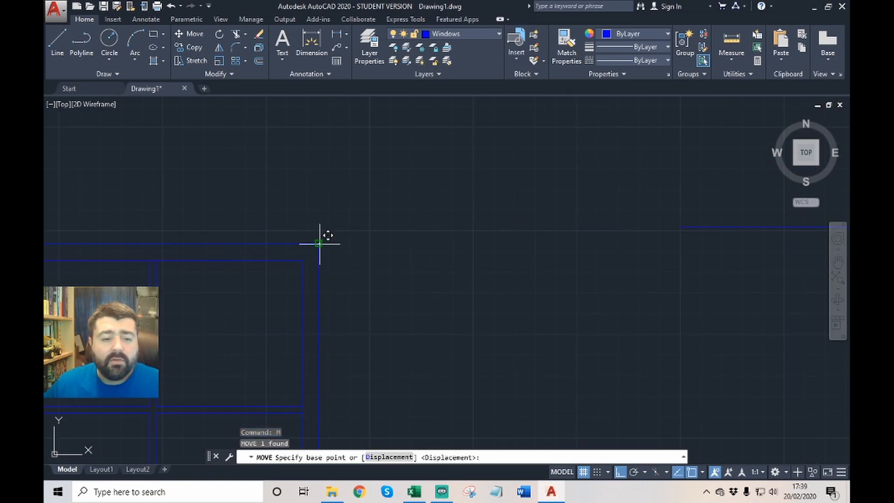
{"action": "left_click", "coordinate": [318, 243]}
{"action": "scroll", "coordinate": [323, 191], "scroll_direction": "down", "scroll_amount": 5}
{"action": "scroll", "coordinate": [450, 203], "scroll_direction": "up", "scroll_amount": 4}
{"action": "scroll", "coordinate": [503, 203], "scroll_direction": "up", "scroll_amount": 4}
{"action": "left_click", "coordinate": [554, 184]}
{"action": "scroll", "coordinate": [510, 240], "scroll_direction": "down", "scroll_amount": 4}
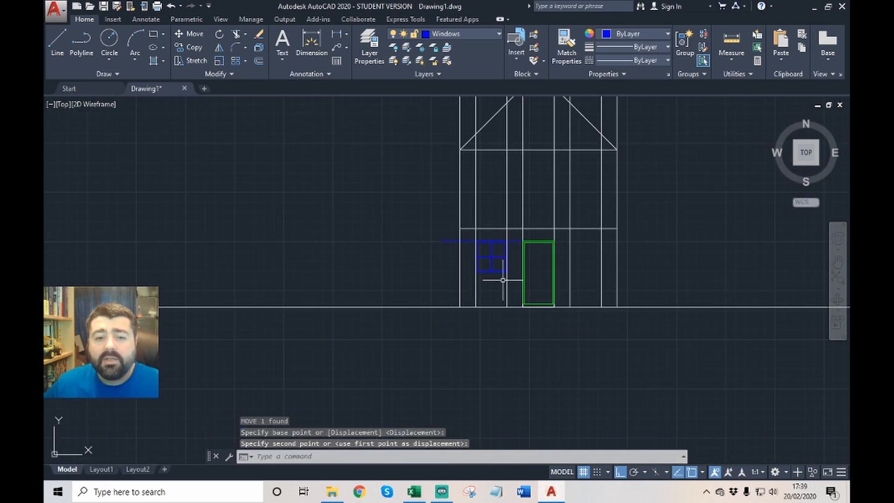
- Copy the window block 3000 units horizontally to the right, between the projection lines on the other side of the door
{"action": "scroll", "coordinate": [507, 214], "scroll_direction": "down", "scroll_amount": 4}
{"action": "scroll", "coordinate": [494, 181], "scroll_direction": "up", "scroll_amount": 10}
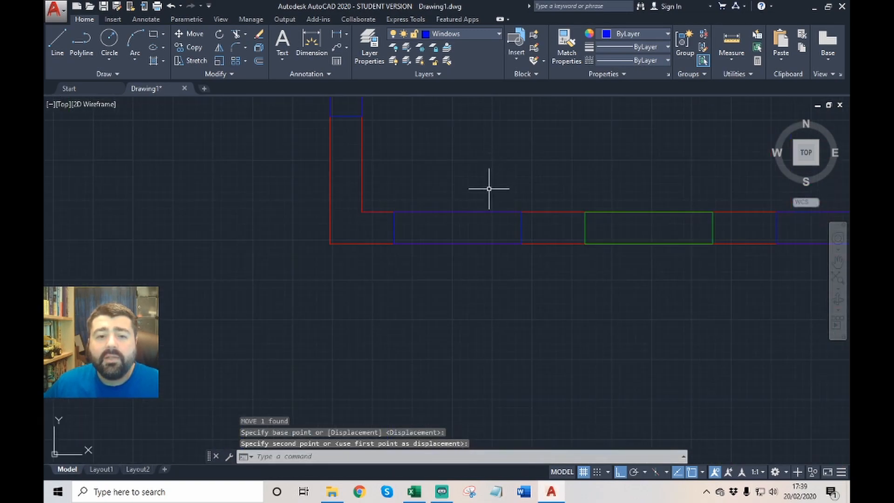
{"action": "scroll", "coordinate": [499, 156], "scroll_direction": "down", "scroll_amount": 6}
{"action": "scroll", "coordinate": [503, 286], "scroll_direction": "up", "scroll_amount": 5}
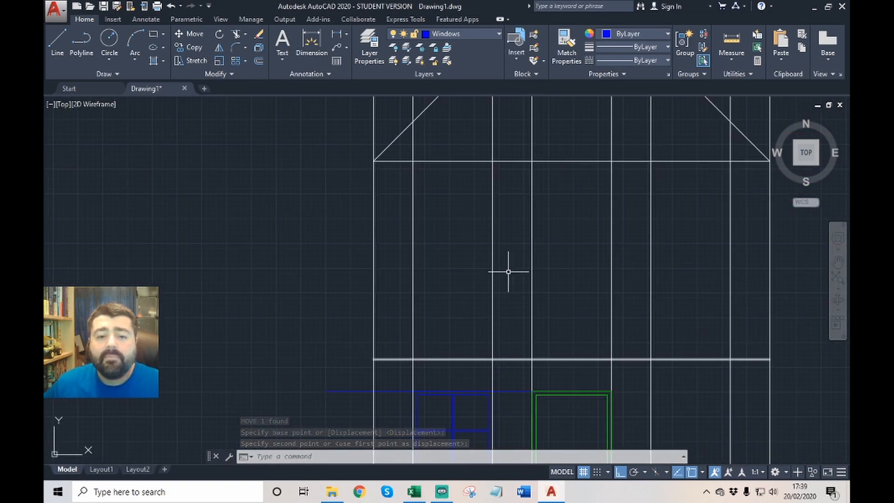
{"action": "scroll", "coordinate": [496, 324], "scroll_direction": "up", "scroll_amount": 3}
{"action": "left_click", "coordinate": [501, 332]}
{"action": "type", "text": "cp"}
{"action": "key", "text": "Return"}
{"action": "middle_click_drag", "start_coordinate": [522, 297], "coordinate": [458, 261]}
{"action": "scroll", "coordinate": [498, 278], "scroll_direction": "down", "scroll_amount": 2}
{"action": "scroll", "coordinate": [500, 281], "scroll_direction": "up", "scroll_amount": 2}
{"action": "middle_click_drag", "start_coordinate": [573, 146], "coordinate": [582, 263]}
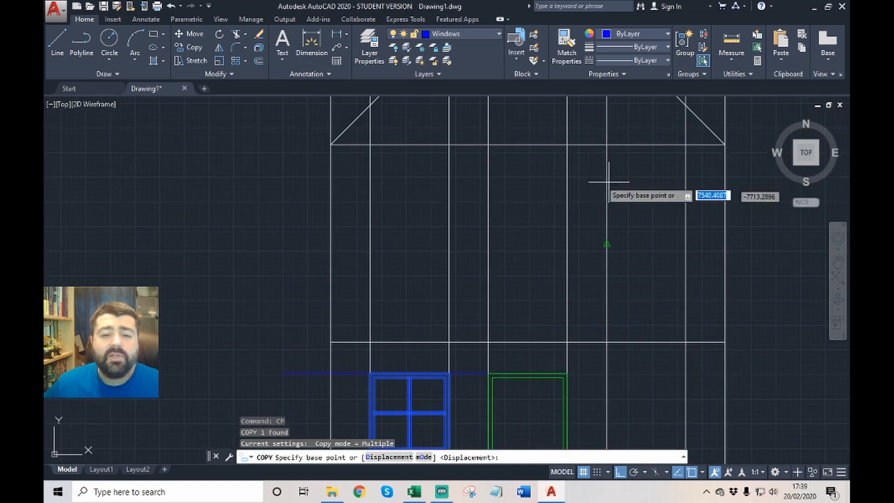
{"action": "middle_click_drag", "start_coordinate": [584, 329], "coordinate": [549, 225]}
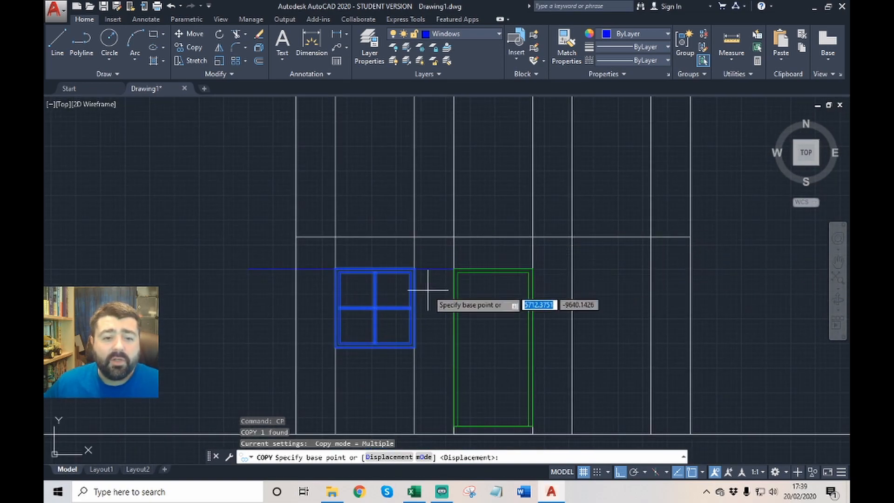
{"action": "left_click", "coordinate": [413, 237]}
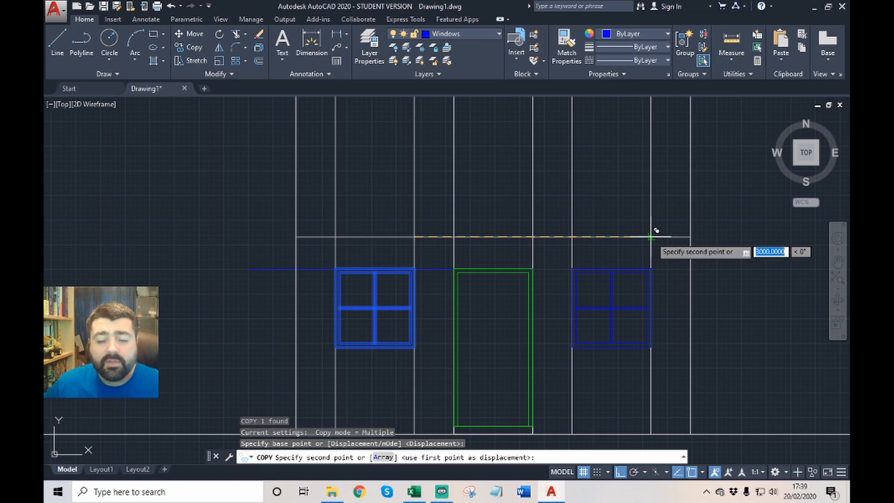
{"action": "key", "text": "Escape"}
{"action": "scroll", "coordinate": [581, 227], "scroll_direction": "down", "scroll_amount": 4}
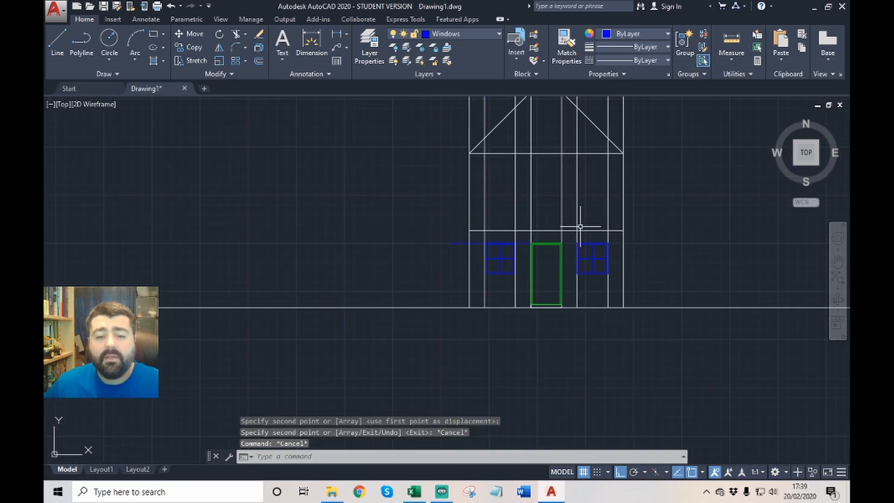
- Copy both ground-floor windows up to the upper storey, using the distance from the ground line to the mid-height floor line
{"action": "scroll", "coordinate": [608, 232], "scroll_direction": "up", "scroll_amount": 2}
{"action": "left_click", "coordinate": [593, 270]}
{"action": "left_click", "coordinate": [577, 296]}
{"action": "left_click", "coordinate": [457, 270]}
{"action": "left_click", "coordinate": [459, 303]}
{"action": "scroll", "coordinate": [460, 303], "scroll_direction": "down", "scroll_amount": 2}
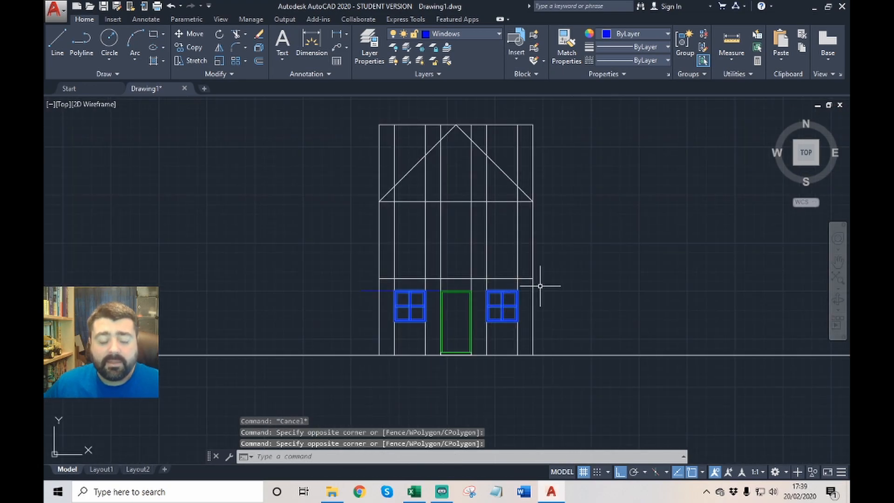
{"action": "type", "text": "p"}
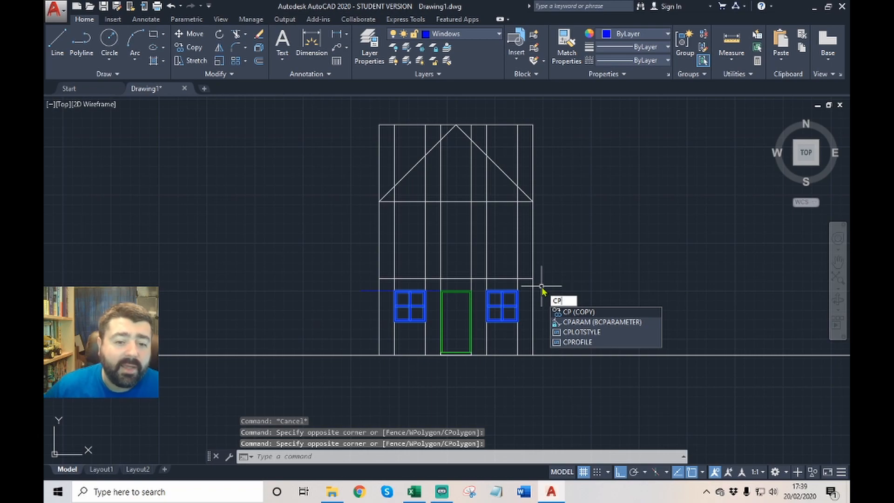
{"action": "key", "text": "Return"}
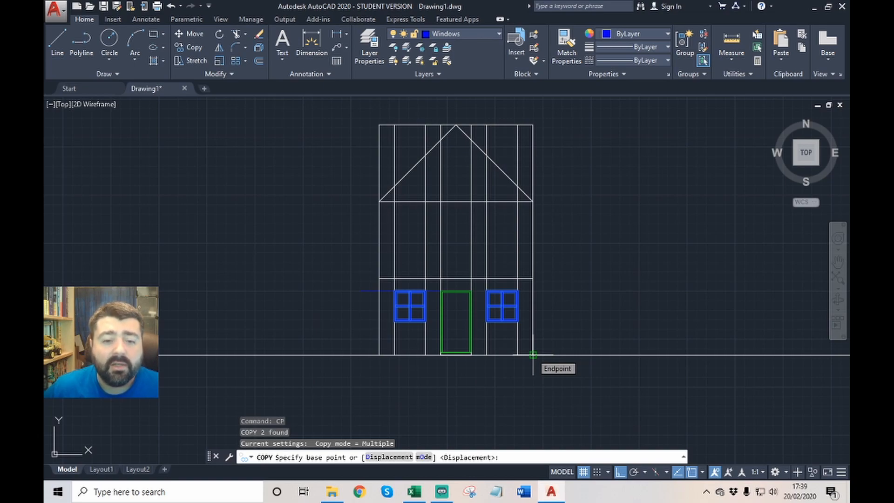
{"action": "scroll", "coordinate": [533, 355], "scroll_direction": "up", "scroll_amount": 6}
{"action": "scroll", "coordinate": [535, 359], "scroll_direction": "down", "scroll_amount": 2}
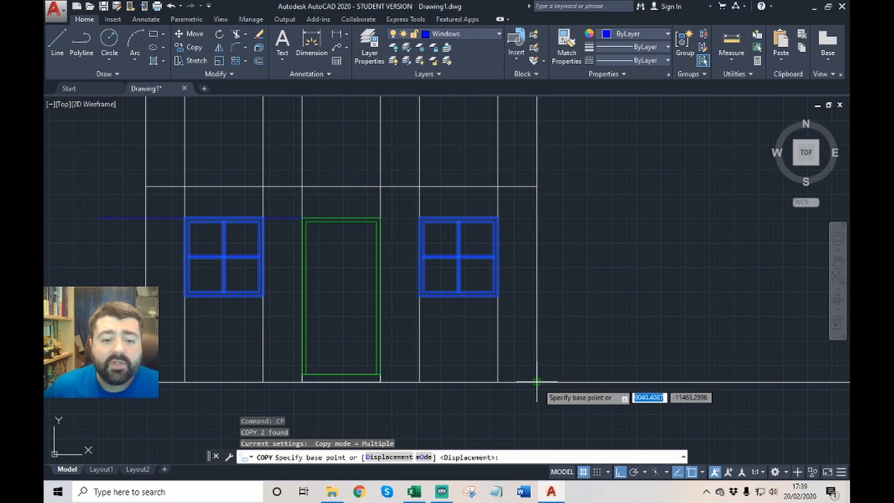
{"action": "middle_click_drag", "start_coordinate": [538, 188], "coordinate": [585, 397]}
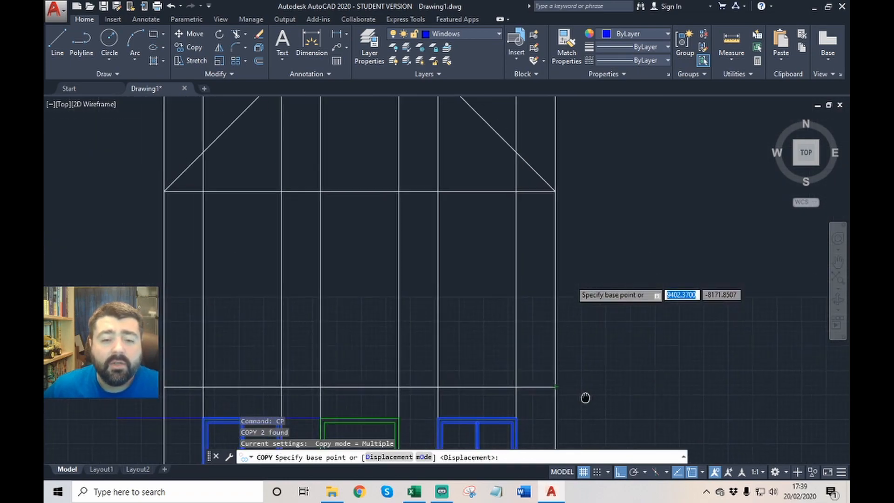
{"action": "scroll", "coordinate": [563, 179], "scroll_direction": "down", "scroll_amount": 4}
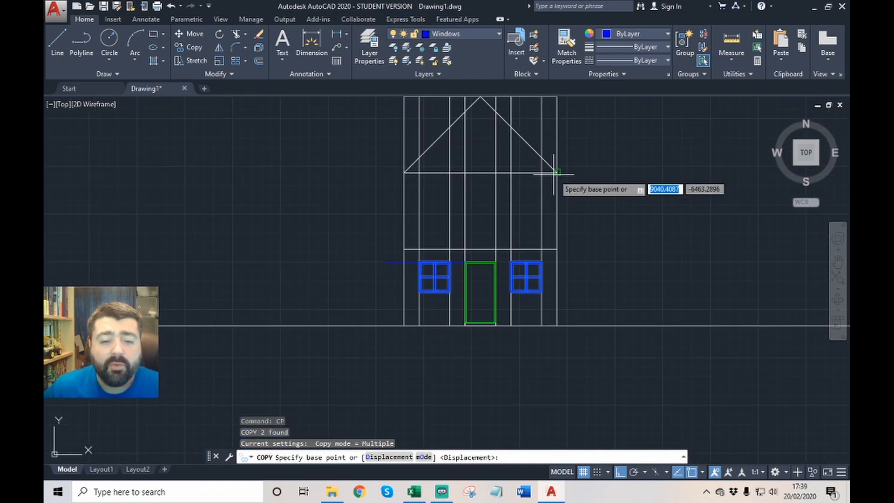
{"action": "scroll", "coordinate": [573, 214], "scroll_direction": "up", "scroll_amount": 2}
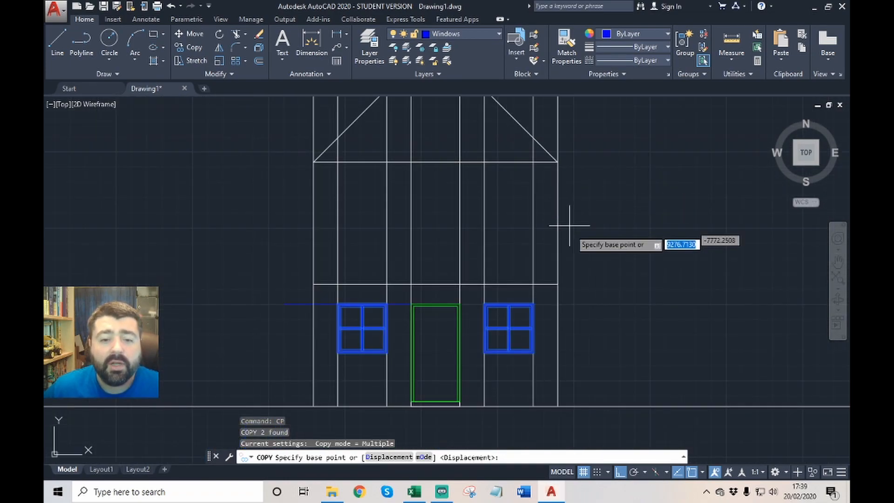
{"action": "left_click", "coordinate": [557, 407]}
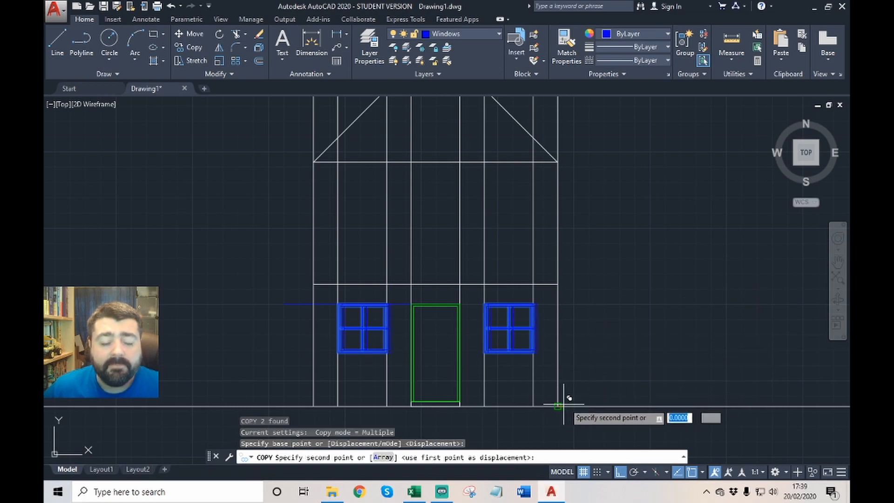
{"action": "left_click", "coordinate": [558, 284]}
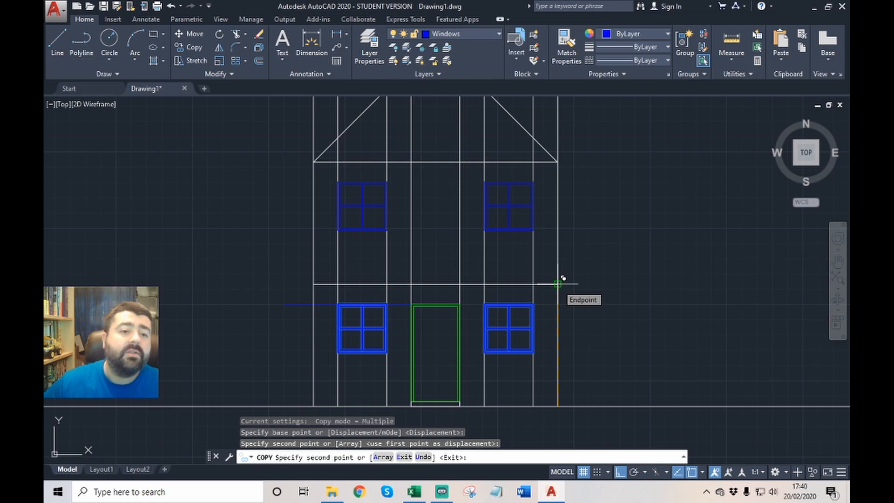
{"action": "key", "text": "Escape"}
- Erase the horizontal floor line between the two storeys
{"action": "scroll", "coordinate": [563, 279], "scroll_direction": "down", "scroll_amount": 4}
{"action": "scroll", "coordinate": [562, 277], "scroll_direction": "up", "scroll_amount": 4}
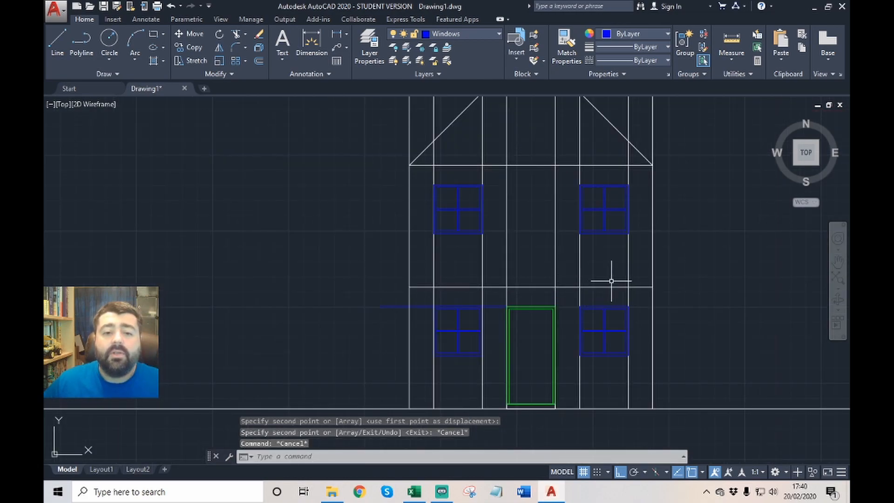
{"action": "middle_click_drag", "start_coordinate": [613, 291], "coordinate": [659, 290]}
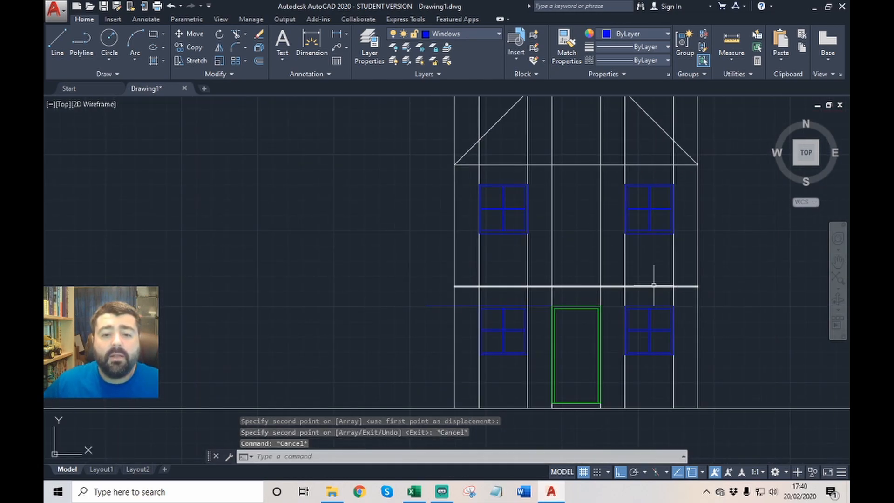
{"action": "left_click", "coordinate": [654, 285]}
{"action": "scroll", "coordinate": [615, 281], "scroll_direction": "down", "scroll_amount": 2}
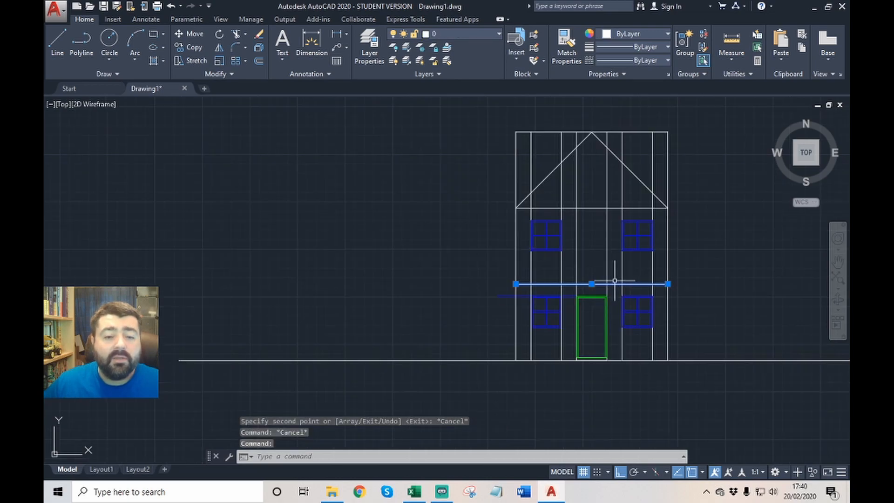
{"action": "scroll", "coordinate": [679, 286], "scroll_direction": "up", "scroll_amount": 4}
{"action": "scroll", "coordinate": [561, 292], "scroll_direction": "down", "scroll_amount": 2}
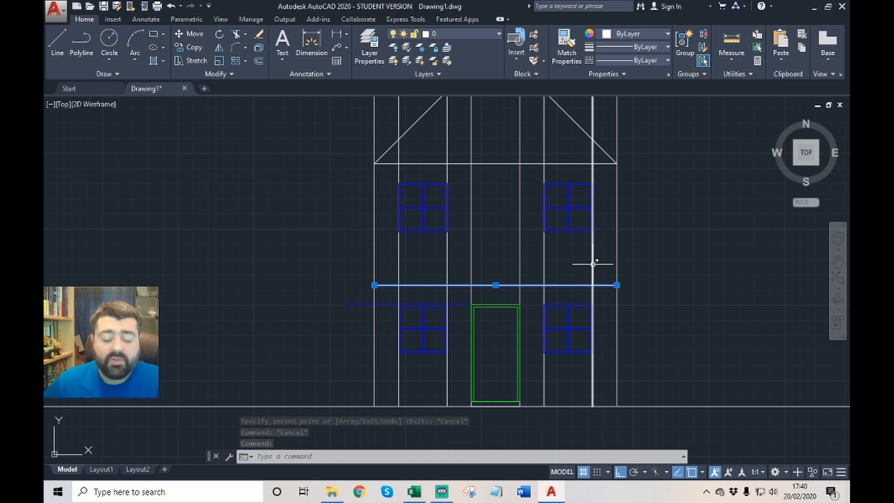
{"action": "key", "text": "Delete"}
{"action": "left_click", "coordinate": [606, 258]}
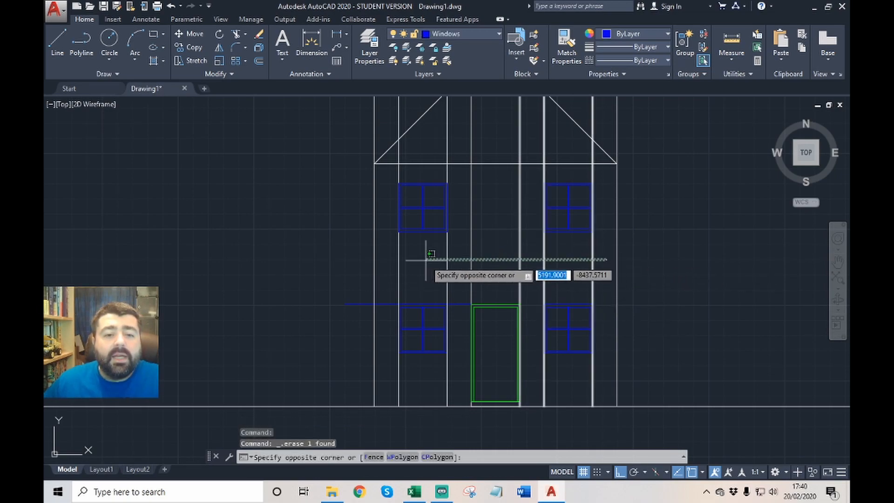
{"action": "left_click", "coordinate": [399, 270]}
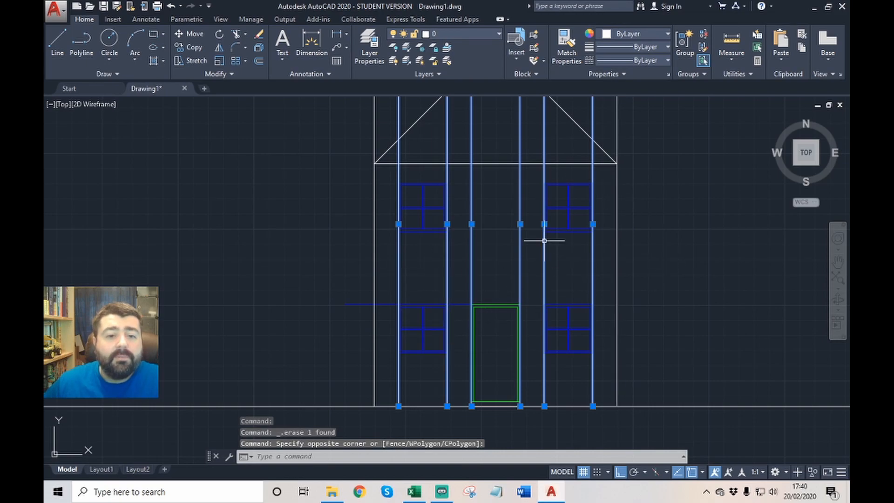
{"action": "scroll", "coordinate": [543, 241], "scroll_direction": "up", "scroll_amount": 2}
{"action": "scroll", "coordinate": [556, 256], "scroll_direction": "down", "scroll_amount": 1}
{"action": "scroll", "coordinate": [524, 243], "scroll_direction": "up", "scroll_amount": 1}
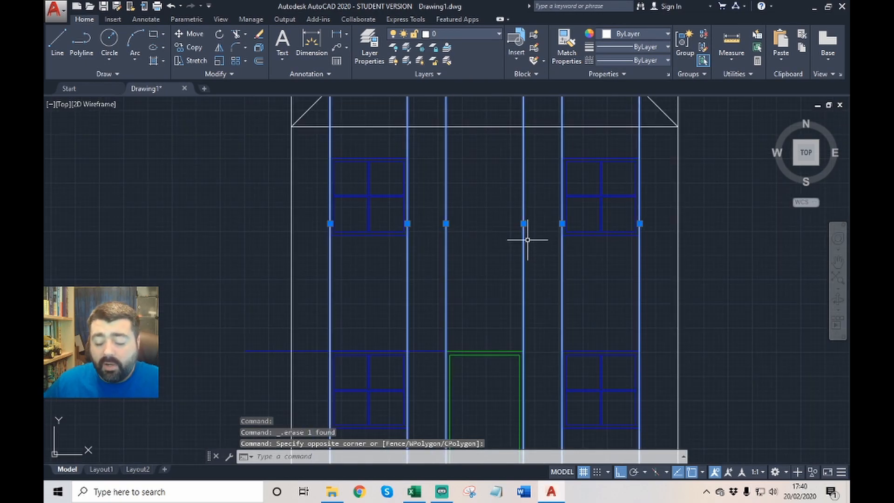
{"action": "key", "text": "Escape"}
{"action": "key", "text": "Escape"}
- Copy the upper-right window 1500 units horizontally to the left, centring it above the door
{"action": "left_click", "coordinate": [594, 266]}
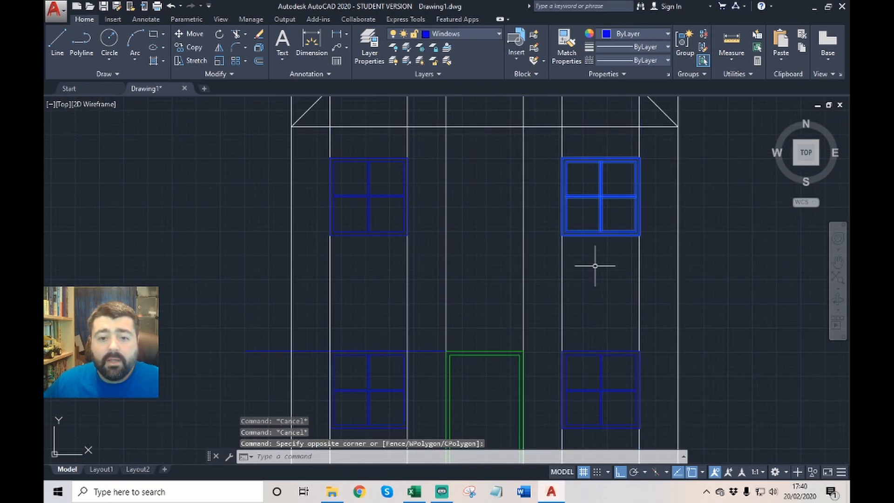
{"action": "type", "text": "cp"}
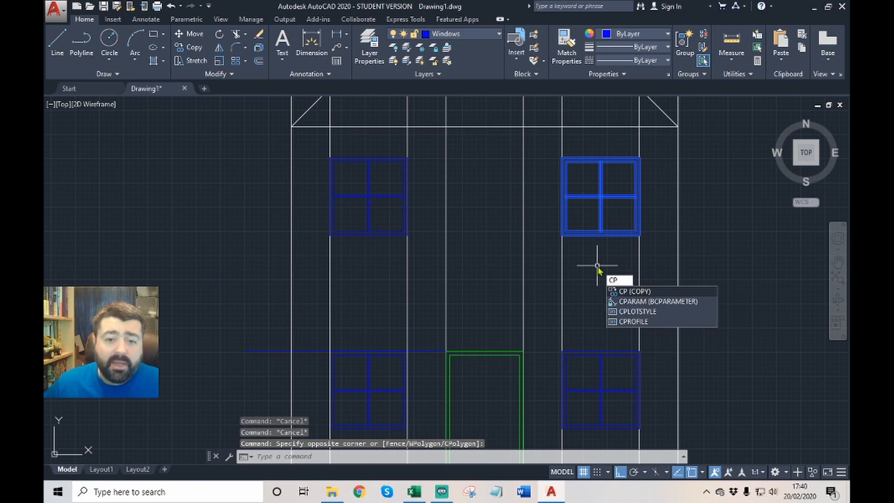
{"action": "key", "text": "Return"}
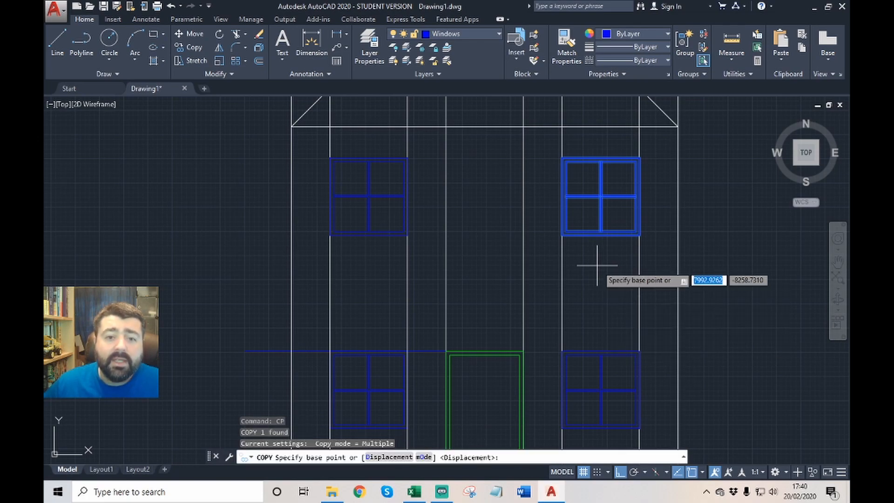
{"action": "left_click", "coordinate": [640, 126]}
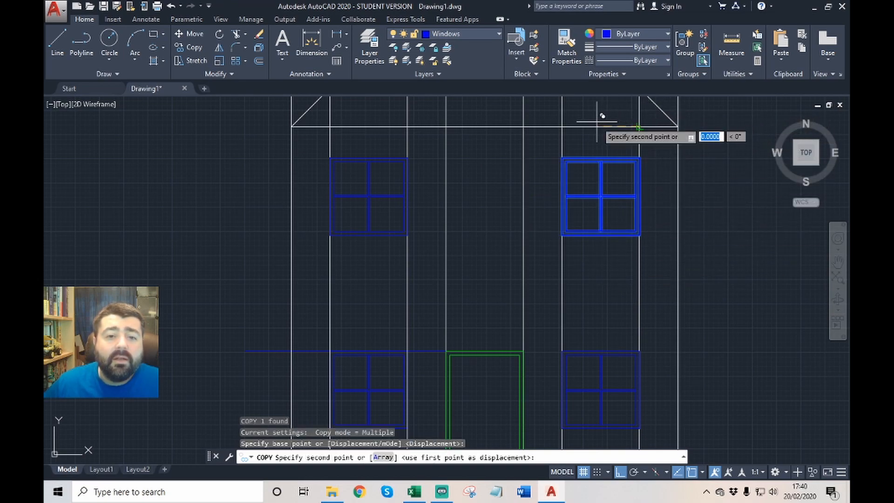
{"action": "left_click", "coordinate": [523, 125]}
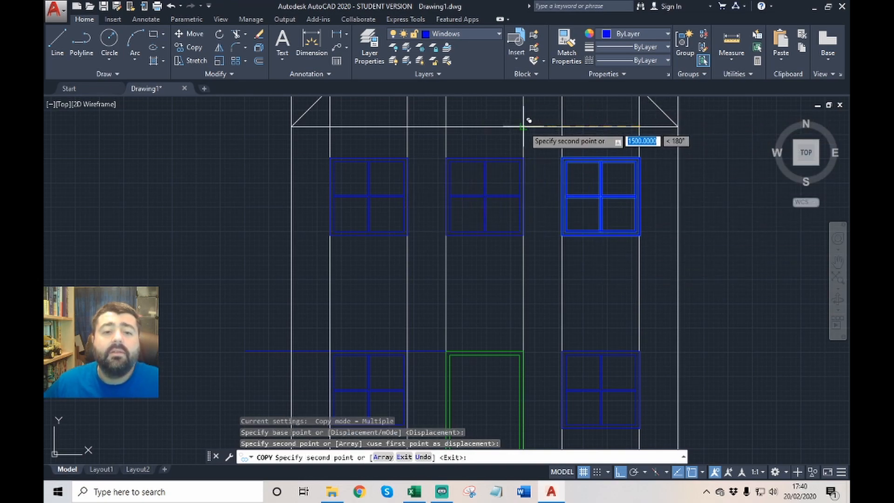
{"action": "key", "text": "Escape"}
{"action": "key", "text": "Escape"}
{"action": "key", "text": "Escape"}
{"action": "scroll", "coordinate": [487, 199], "scroll_direction": "up", "scroll_amount": 3}
{"action": "scroll", "coordinate": [498, 201], "scroll_direction": "down", "scroll_amount": 5}
{"action": "scroll", "coordinate": [530, 237], "scroll_direction": "up", "scroll_amount": 2}
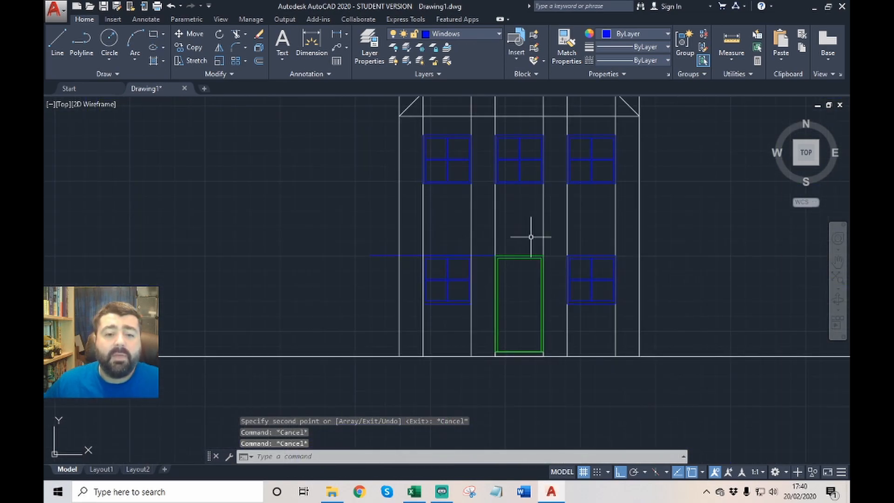
- Erase the six vertical projection lines through the windows and door, and the blue guideline at the door head
{"action": "left_click", "coordinate": [625, 213]}
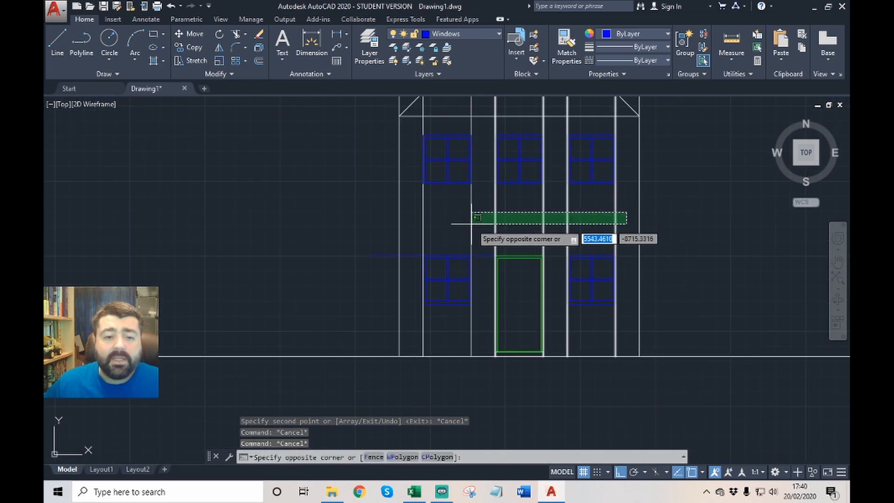
{"action": "left_click", "coordinate": [419, 222]}
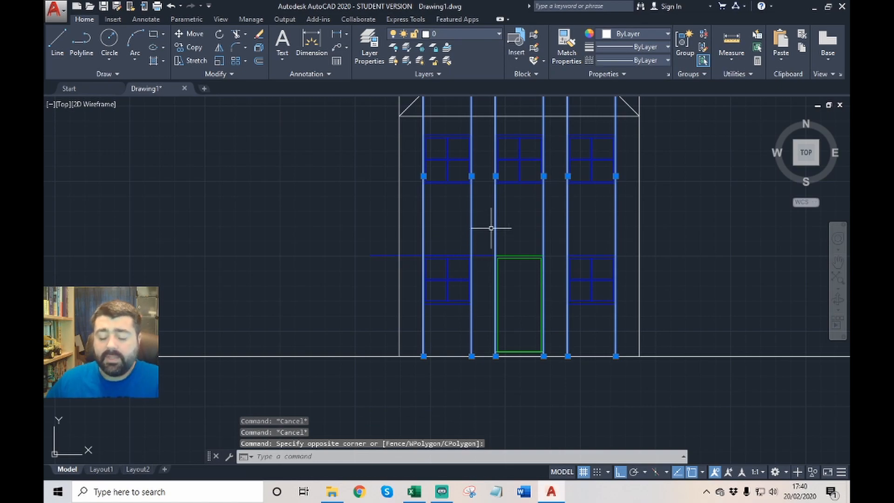
{"action": "key", "text": "Delete"}
{"action": "middle_click_drag", "start_coordinate": [483, 276], "coordinate": [500, 307]}
{"action": "left_click", "coordinate": [391, 279]}
{"action": "key", "text": "Delete"}
{"action": "scroll", "coordinate": [354, 311], "scroll_direction": "down", "scroll_amount": 5}
{"action": "scroll", "coordinate": [428, 233], "scroll_direction": "up", "scroll_amount": 5}
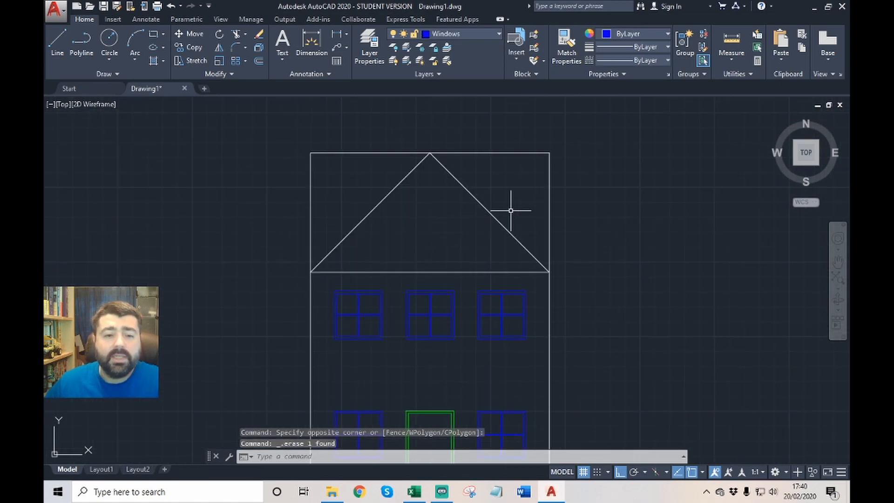
{"action": "left_click_drag", "start_coordinate": [575, 129], "coordinate": [511, 179]}
{"action": "scroll", "coordinate": [386, 146], "scroll_direction": "up", "scroll_amount": 2}
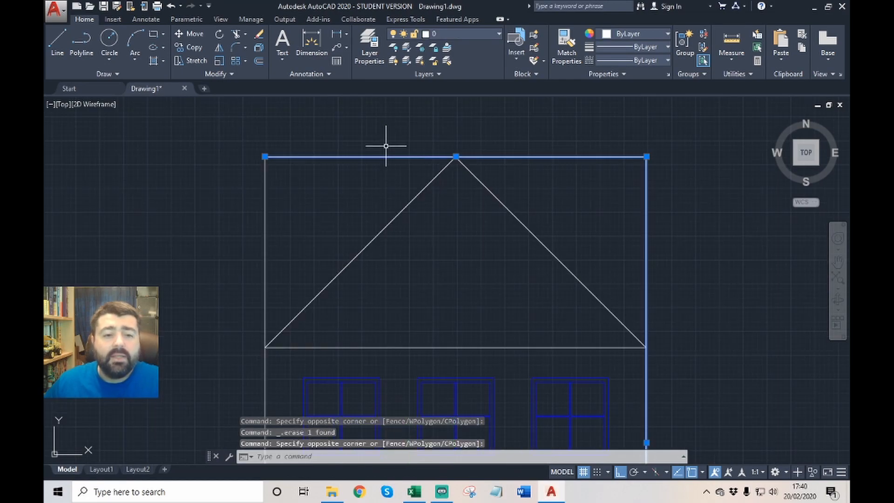
{"action": "key", "text": "Escape"}
{"action": "key", "text": "Escape"}
{"action": "key", "text": "Escape"}
{"action": "middle_click_drag", "start_coordinate": [510, 245], "coordinate": [529, 211]}
{"action": "scroll", "coordinate": [540, 210], "scroll_direction": "down", "scroll_amount": 2}
{"action": "scroll", "coordinate": [536, 254], "scroll_direction": "up", "scroll_amount": 1}
{"action": "mouse_move", "coordinate": [537, 256]}
{"action": "middle_mouse_down"}
{"action": "mouse_move", "coordinate": [553, 252]}
{"action": "mouse_move", "coordinate": [555, 224]}
{"action": "middle_mouse_up"}
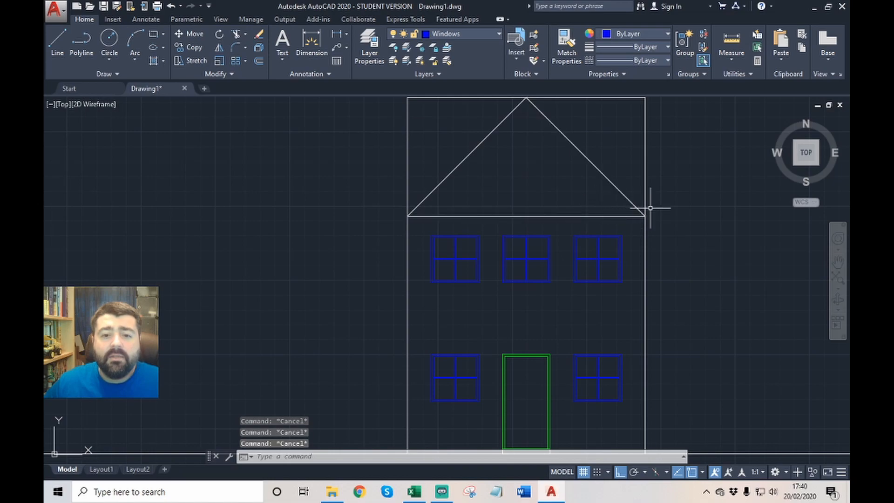
{"action": "left_click", "coordinate": [646, 261]}
{"action": "key", "text": "Escape"}
{"action": "key", "text": "Escape"}
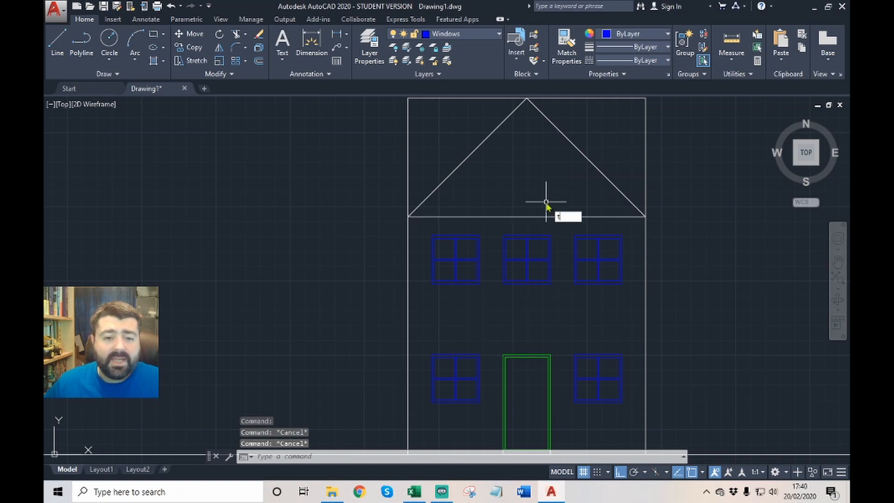
- Trim both vertical wall lines above the eaves, using the horizontal eaves line as the cutting edge
{"action": "type", "text": "TR"}
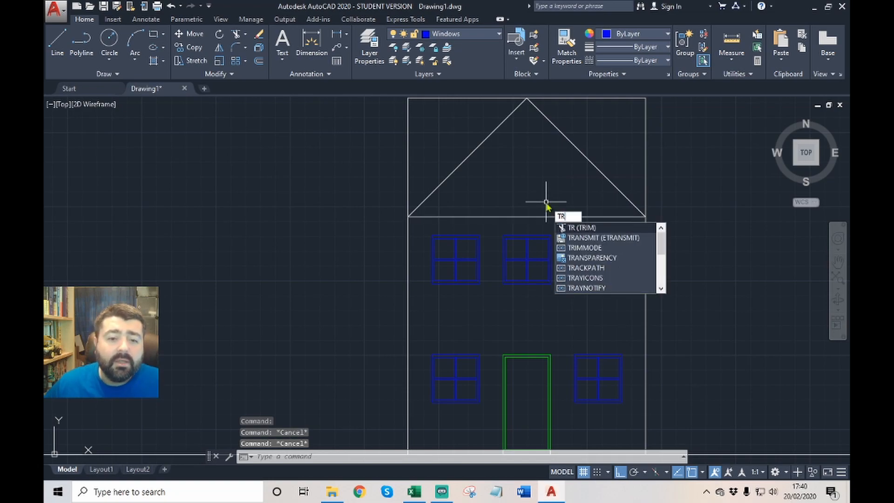
{"action": "key", "text": "Return"}
{"action": "left_click", "coordinate": [563, 206]}
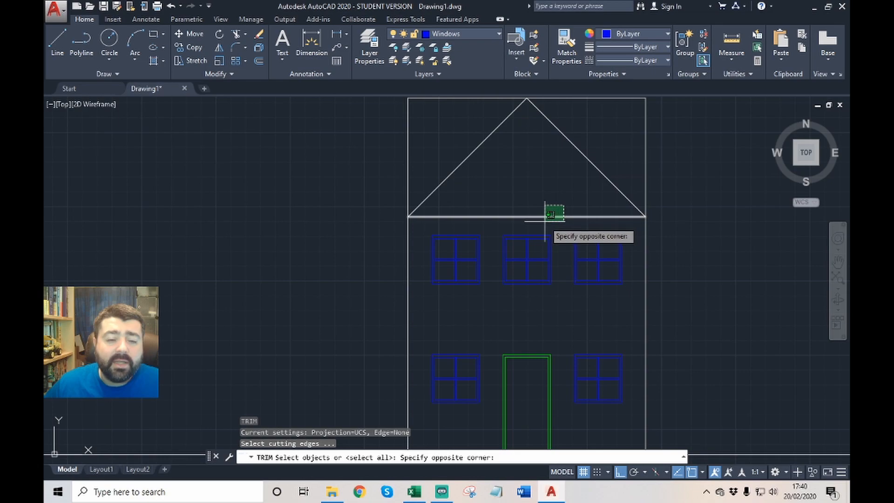
{"action": "left_click", "coordinate": [545, 221]}
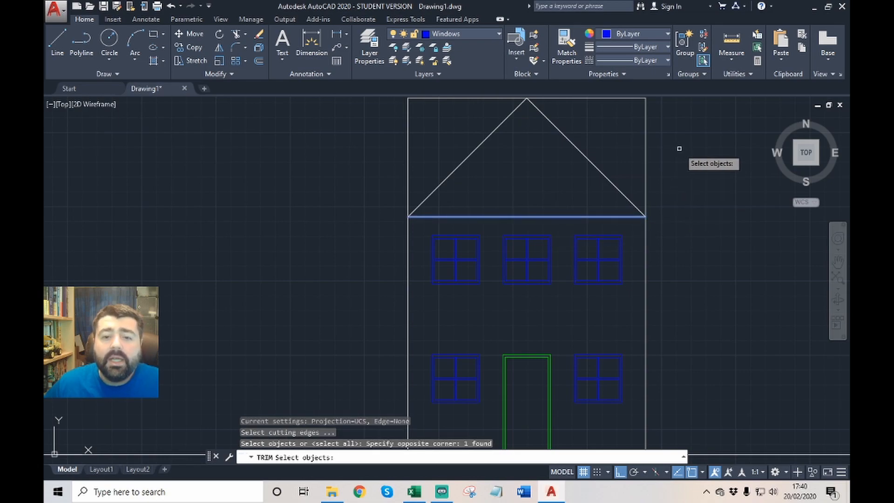
{"action": "key", "text": "Return"}
{"action": "left_click", "coordinate": [644, 150]}
{"action": "left_click", "coordinate": [656, 160]}
{"action": "left_click", "coordinate": [432, 105]}
{"action": "left_click", "coordinate": [371, 158]}
{"action": "key", "text": "Return"}
- Erase the horizontal construction line running through the roof apex
{"action": "middle_click_drag", "start_coordinate": [553, 186], "coordinate": [545, 216]}
{"action": "left_click", "coordinate": [631, 113]}
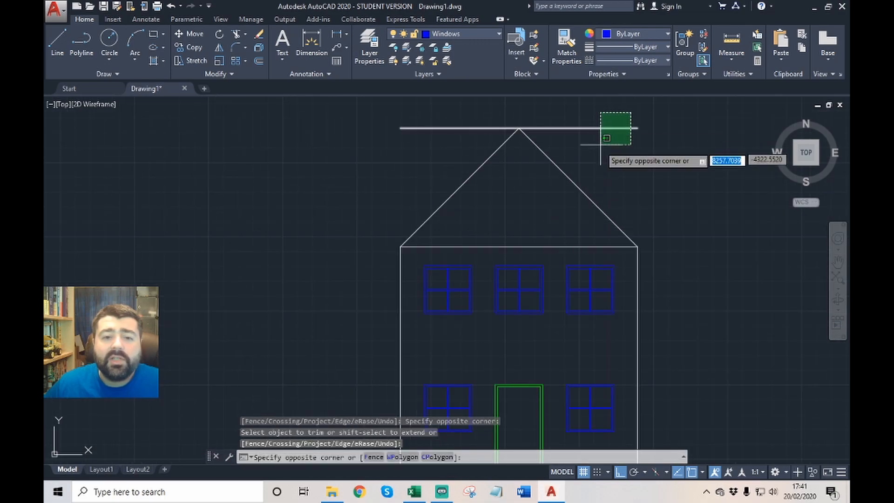
{"action": "left_click", "coordinate": [600, 140]}
{"action": "key", "text": "Delete"}
{"action": "scroll", "coordinate": [590, 128], "scroll_direction": "down", "scroll_amount": 2}
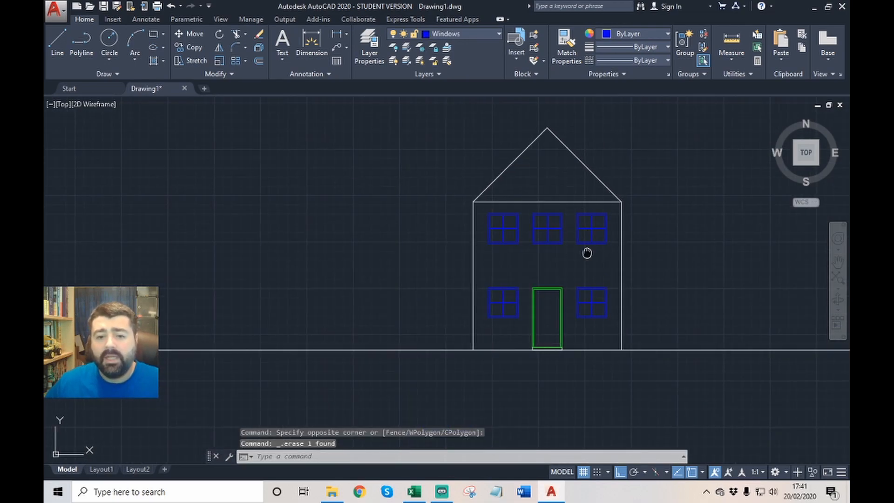
- Examine the middle upper-storey window and its glazing bars at close range against the neighbouring windows
{"action": "scroll", "coordinate": [587, 252], "scroll_direction": "up", "scroll_amount": 2}
{"action": "scroll", "coordinate": [537, 247], "scroll_direction": "down", "scroll_amount": 2}
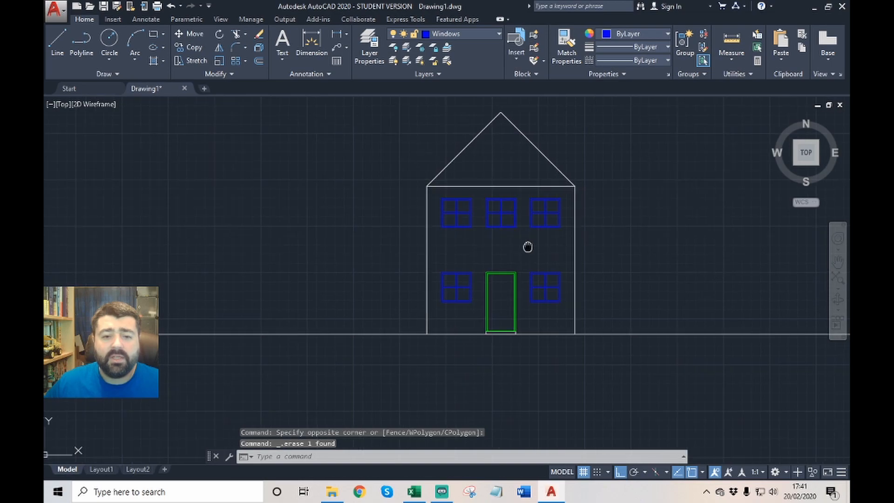
{"action": "scroll", "coordinate": [496, 225], "scroll_direction": "up", "scroll_amount": 4}
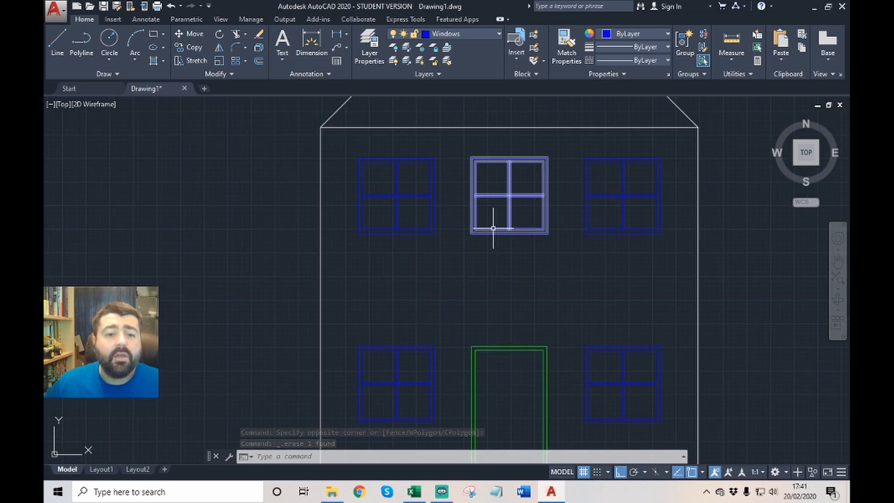
{"action": "left_click", "coordinate": [495, 232]}
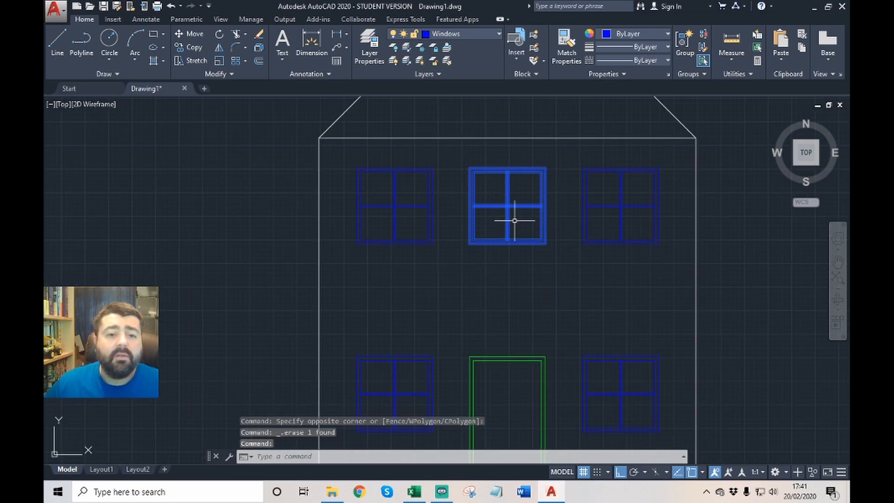
{"action": "scroll", "coordinate": [512, 176], "scroll_direction": "up", "scroll_amount": 3}
{"action": "scroll", "coordinate": [543, 191], "scroll_direction": "down", "scroll_amount": 1}
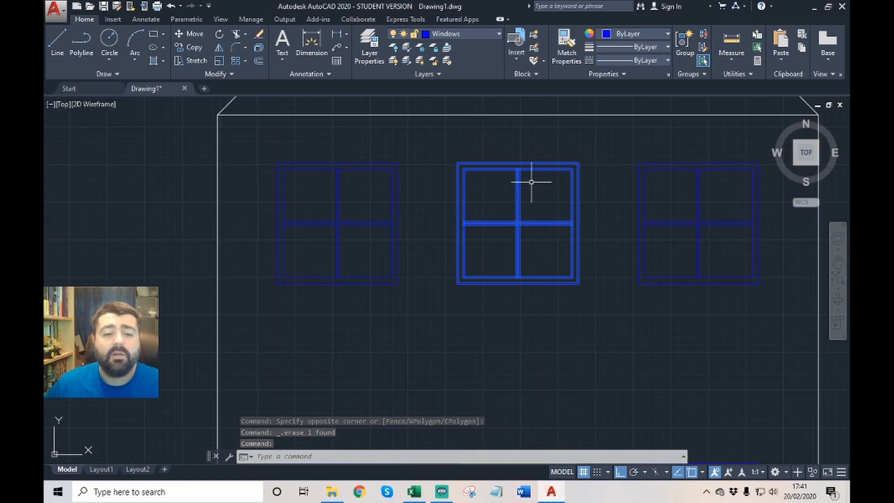
{"action": "key", "text": "Escape"}
{"action": "mouse_move", "coordinate": [517, 200]}
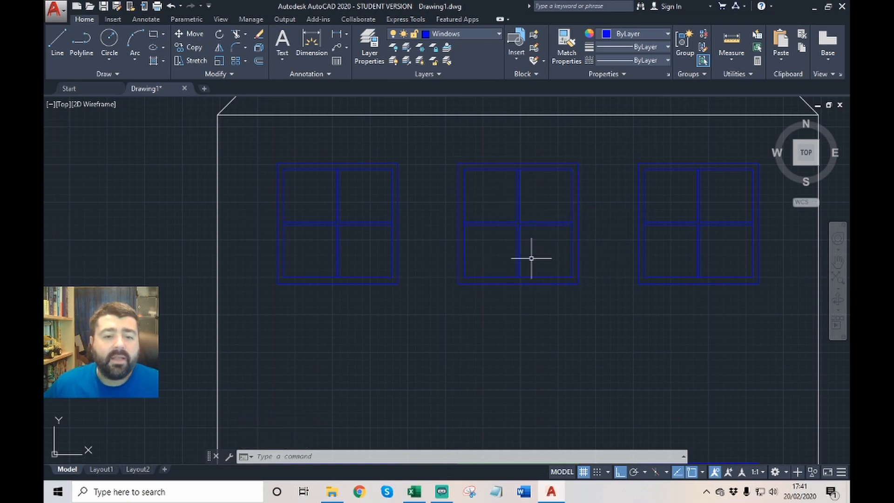
{"action": "scroll", "coordinate": [492, 220], "scroll_direction": "up", "scroll_amount": 5}
{"action": "scroll", "coordinate": [537, 220], "scroll_direction": "down", "scroll_amount": 3}
{"action": "scroll", "coordinate": [533, 146], "scroll_direction": "down", "scroll_amount": 5}
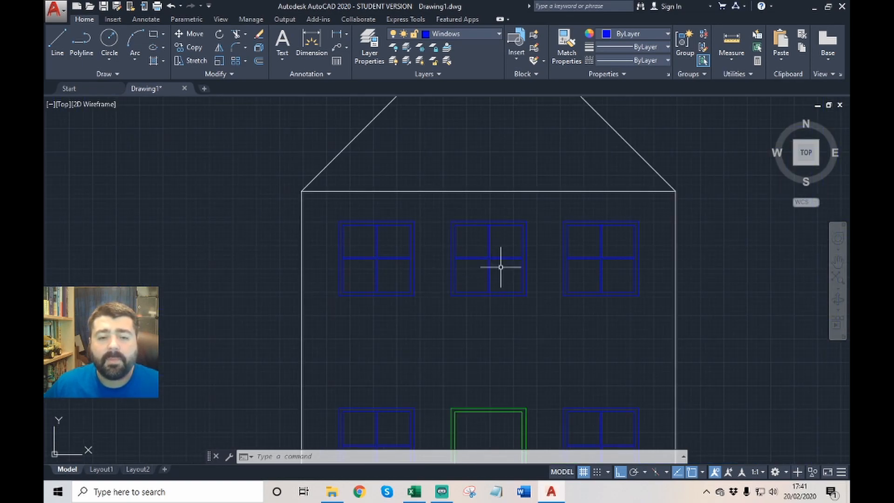
{"action": "scroll", "coordinate": [507, 250], "scroll_direction": "up", "scroll_amount": 1}
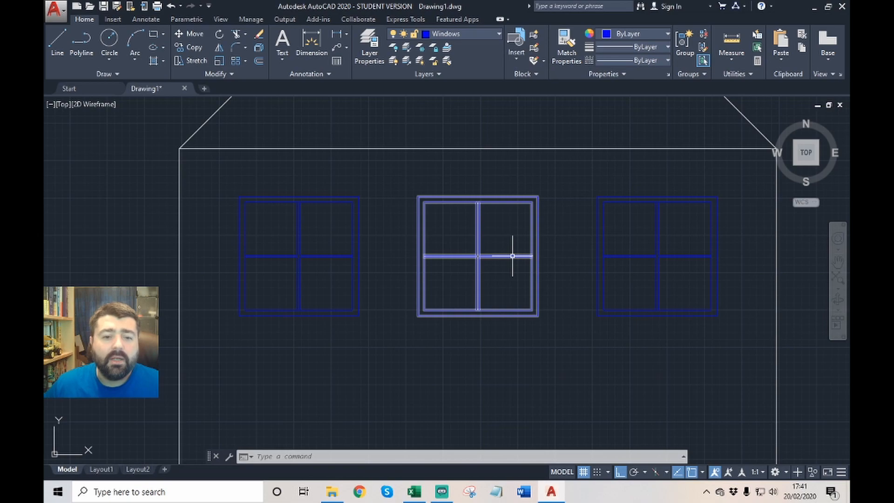
- Open the middle upper-storey window in the Block Editor and erase its horizontal glazing bars and the lower half of the vertical bar
{"action": "left_click", "coordinate": [497, 222]}
{"action": "right_click", "coordinate": [498, 222]}
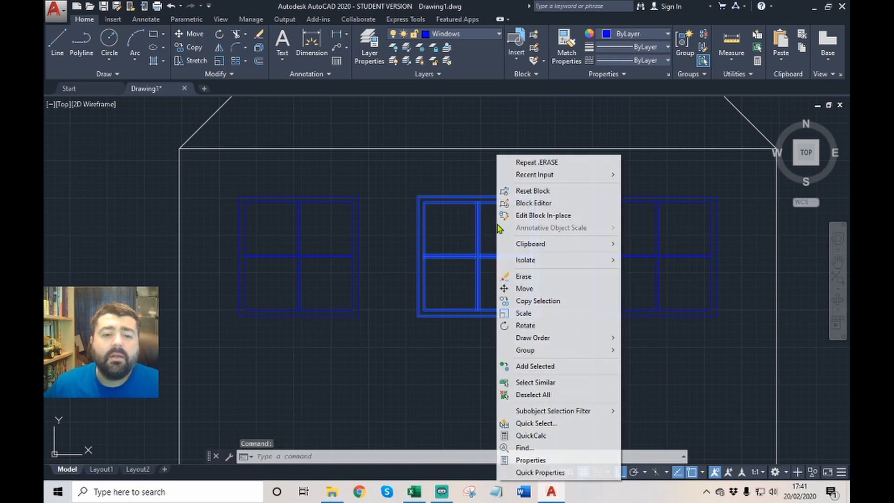
{"action": "left_click", "coordinate": [561, 207]}
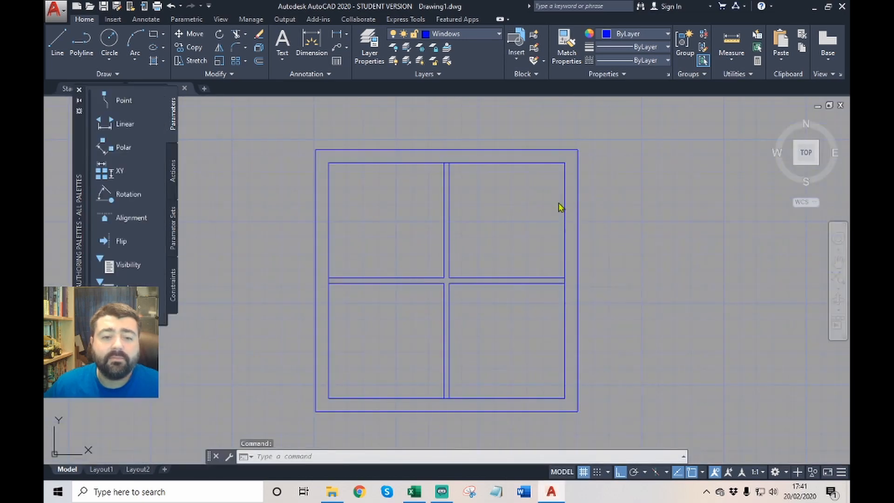
{"action": "left_click", "coordinate": [526, 224]}
{"action": "left_click", "coordinate": [512, 332]}
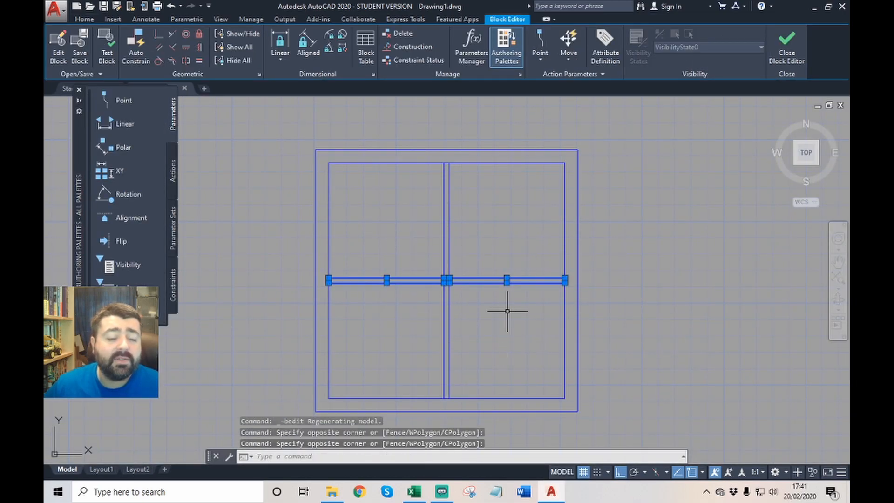
{"action": "left_click", "coordinate": [518, 309]}
{"action": "left_click", "coordinate": [435, 351]}
{"action": "scroll", "coordinate": [462, 339], "scroll_direction": "up", "scroll_amount": 2}
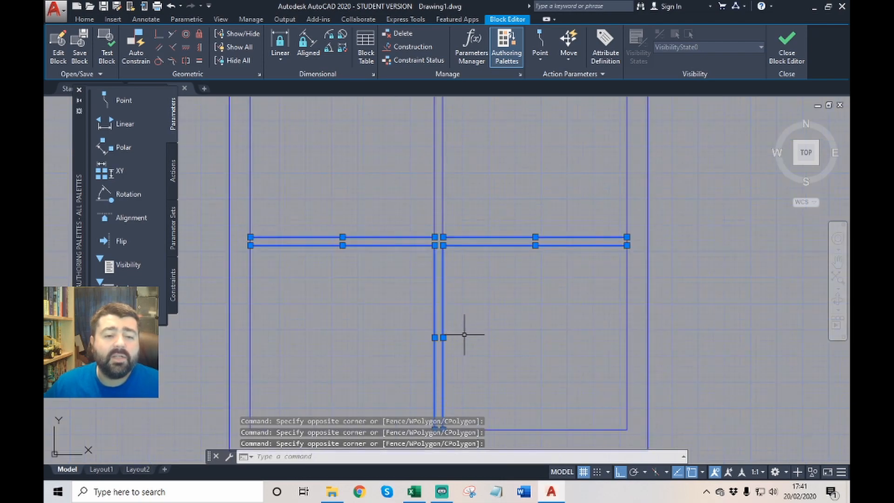
{"action": "key", "text": "Delete"}
- Extend the two remaining vertical glazing-bar lines down to the bottom edge of the inner window frame
{"action": "scroll", "coordinate": [464, 307], "scroll_direction": "down", "scroll_amount": 3}
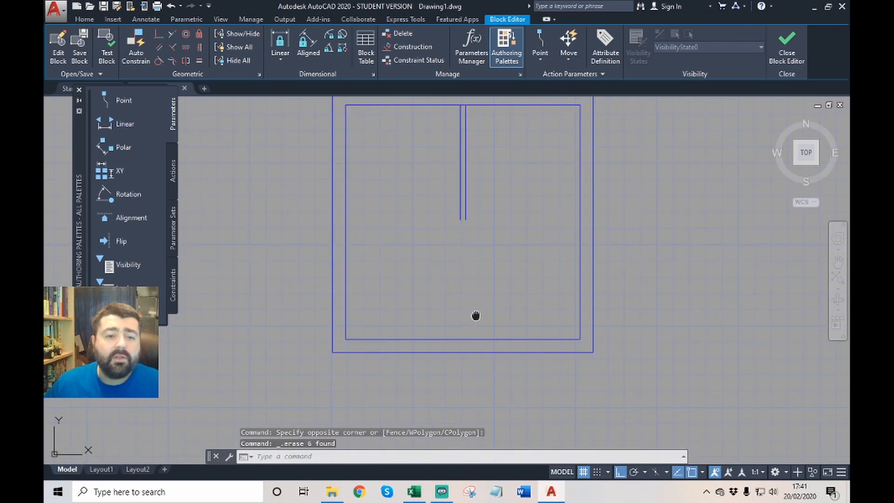
{"action": "middle_click_drag", "start_coordinate": [477, 310], "coordinate": [472, 333]}
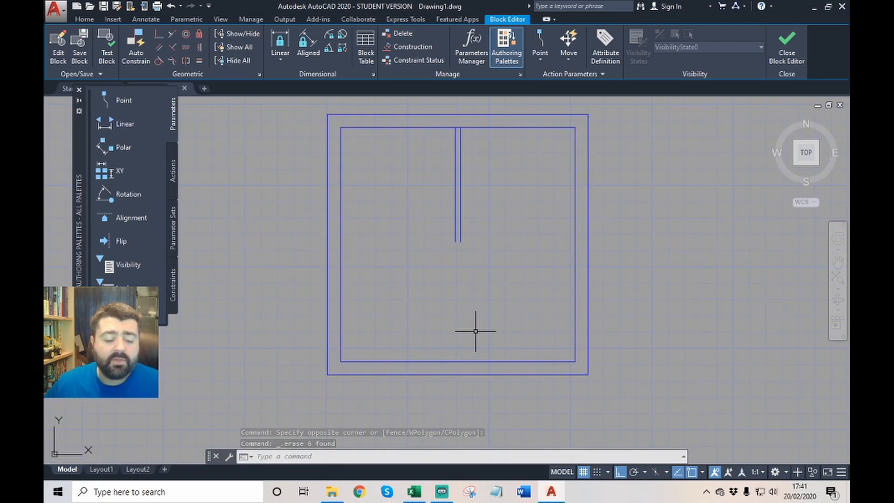
{"action": "type", "text": "EX"}
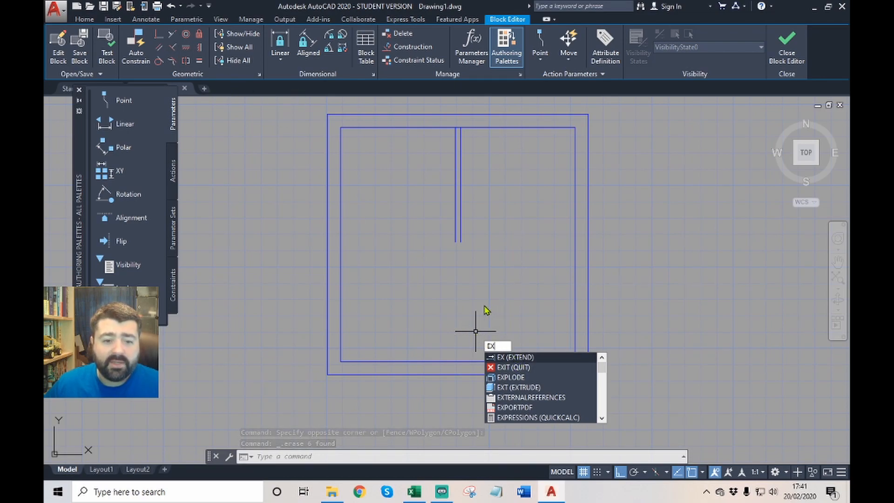
{"action": "key", "text": "Return"}
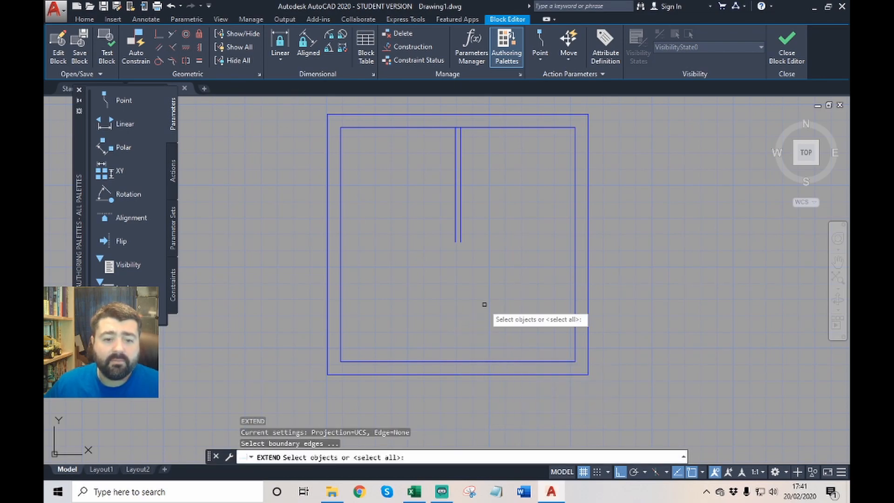
{"action": "left_click", "coordinate": [462, 360]}
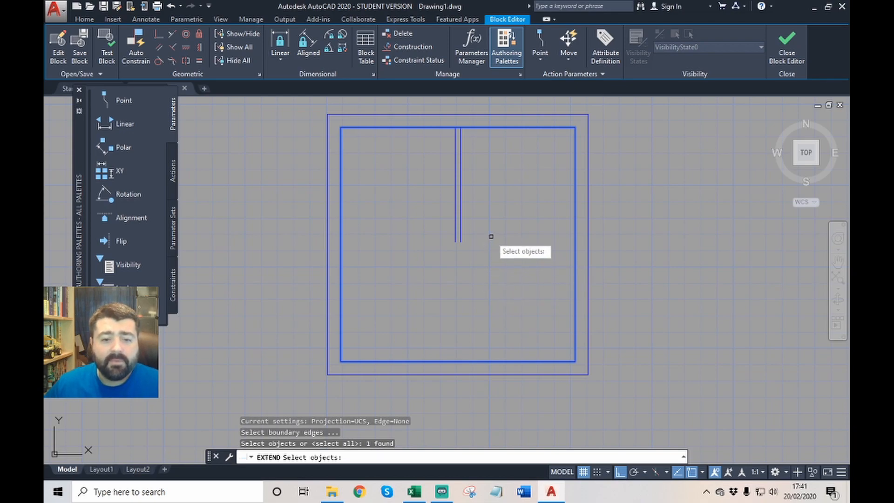
{"action": "key", "text": "Return"}
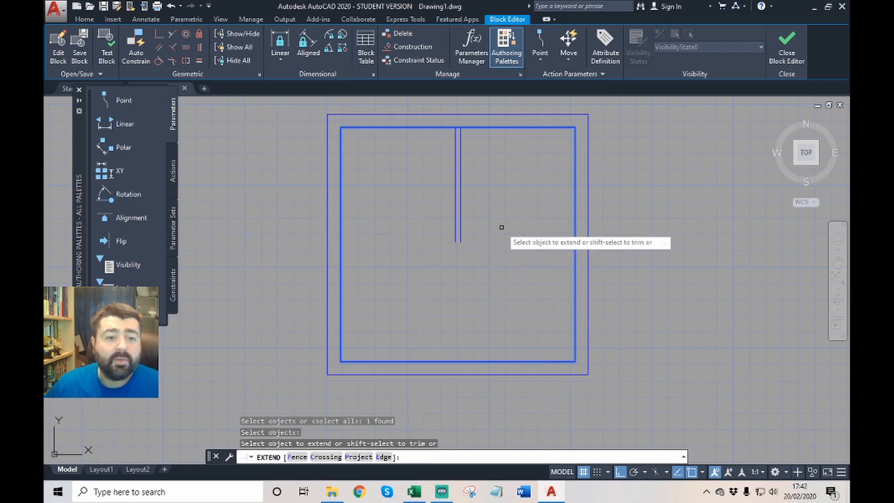
{"action": "left_click", "coordinate": [500, 226]}
{"action": "left_click", "coordinate": [408, 240]}
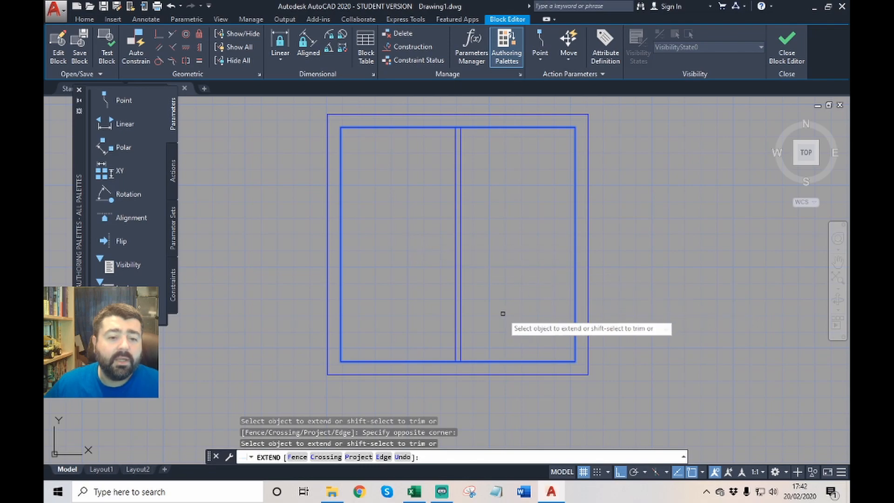
{"action": "scroll", "coordinate": [473, 307], "scroll_direction": "up", "scroll_amount": 2}
{"action": "scroll", "coordinate": [473, 307], "scroll_direction": "down", "scroll_amount": 2}
{"action": "key", "text": "Escape"}
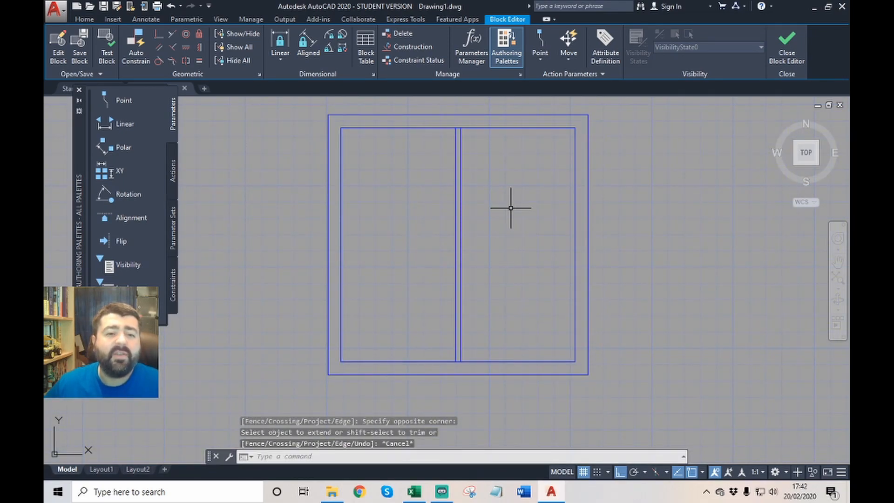
- Close the Block Editor, saving the changes to the window block, and check the updated windows on the elevation
{"action": "left_click", "coordinate": [786, 42]}
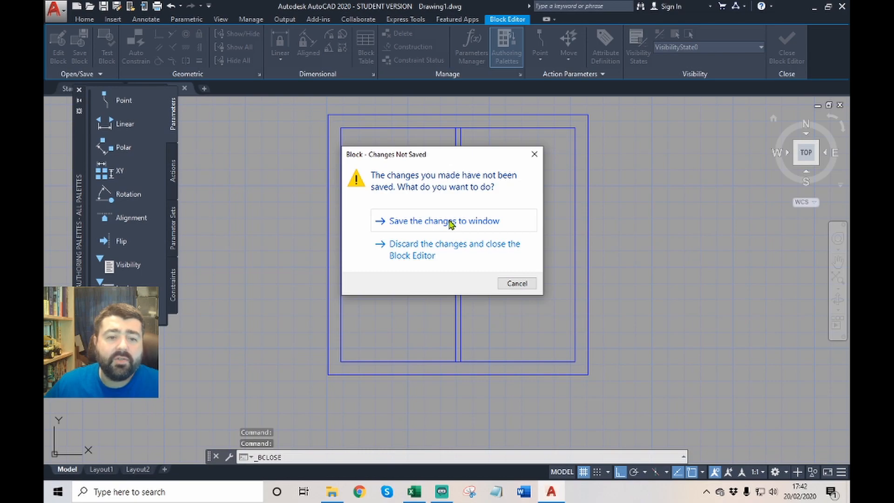
{"action": "left_click", "coordinate": [451, 224]}
{"action": "scroll", "coordinate": [417, 199], "scroll_direction": "down", "scroll_amount": 4}
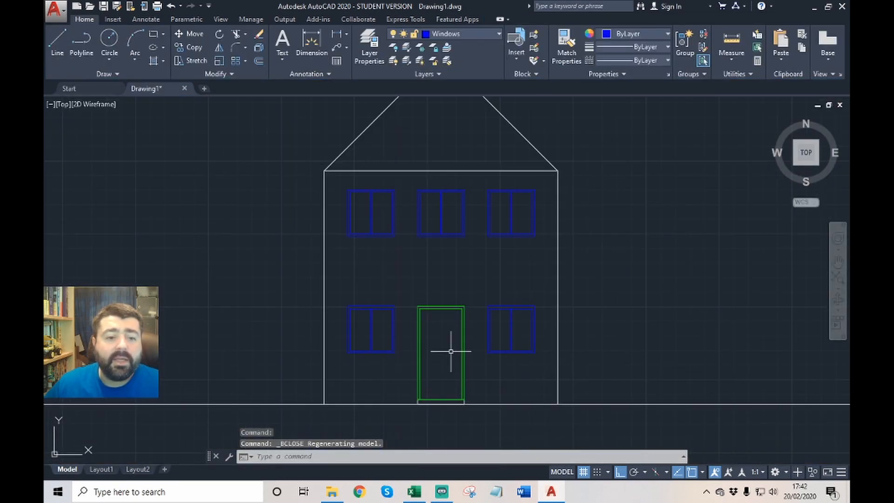
{"action": "scroll", "coordinate": [469, 235], "scroll_direction": "up", "scroll_amount": 2}
{"action": "middle_click_drag", "start_coordinate": [447, 251], "coordinate": [482, 236]}
{"action": "scroll", "coordinate": [599, 223], "scroll_direction": "down", "scroll_amount": 2}
{"action": "scroll", "coordinate": [512, 210], "scroll_direction": "up", "scroll_amount": 2}
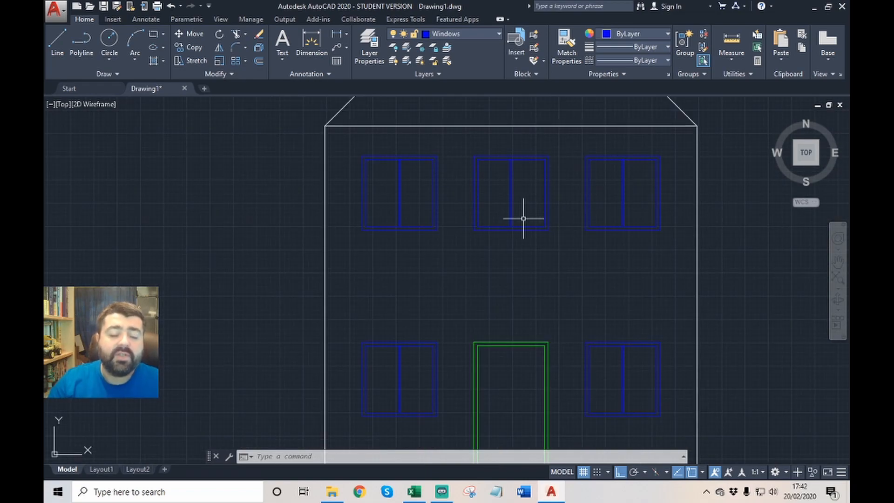
{"action": "scroll", "coordinate": [595, 183], "scroll_direction": "down", "scroll_amount": 4}
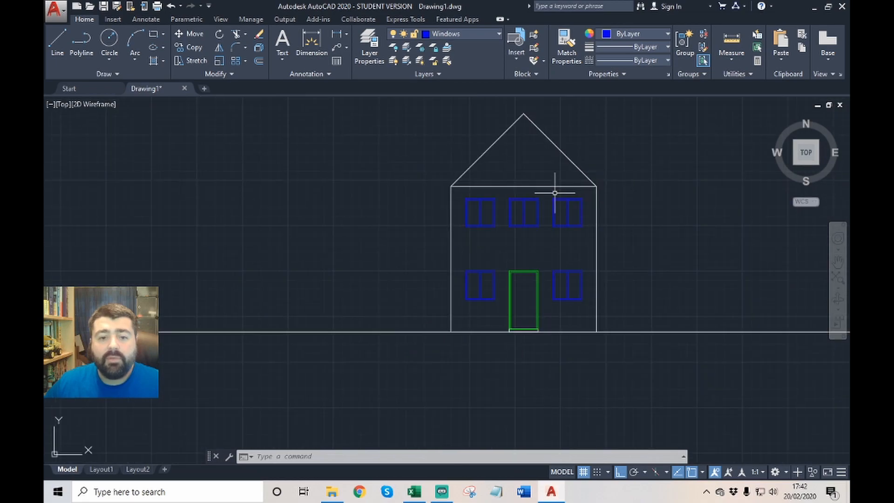
- Assign the elevation's two vertical wall lines and the horizontal eaves line to the Walls layer
{"action": "left_click", "coordinate": [597, 240]}
{"action": "left_click", "coordinate": [531, 188]}
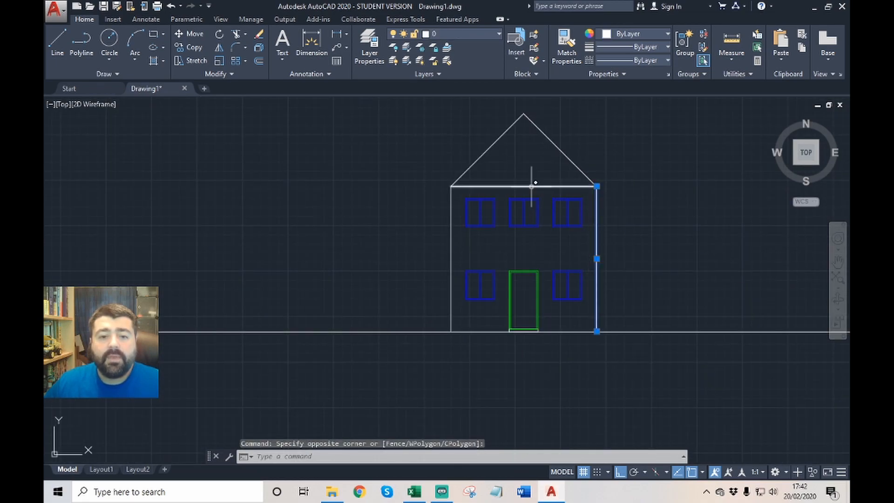
{"action": "left_click", "coordinate": [497, 186]}
{"action": "left_click", "coordinate": [455, 236]}
{"action": "left_click", "coordinate": [423, 195]}
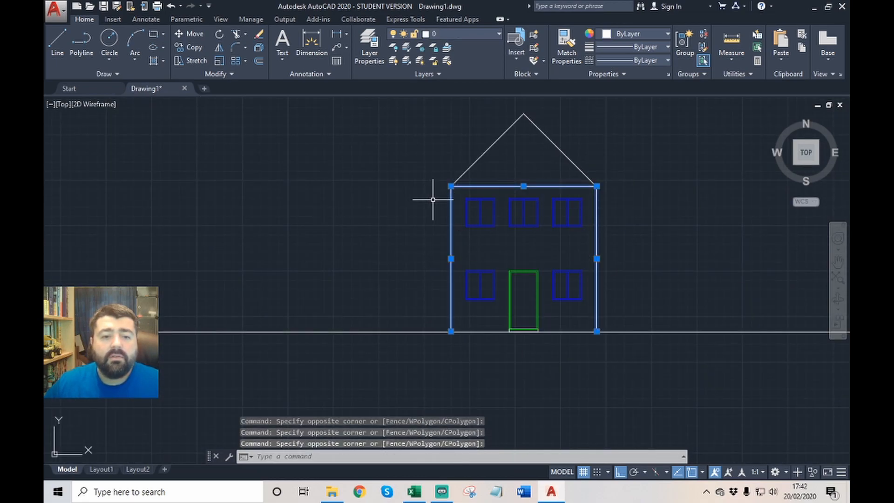
{"action": "left_click", "coordinate": [466, 36]}
{"action": "left_click", "coordinate": [444, 63]}
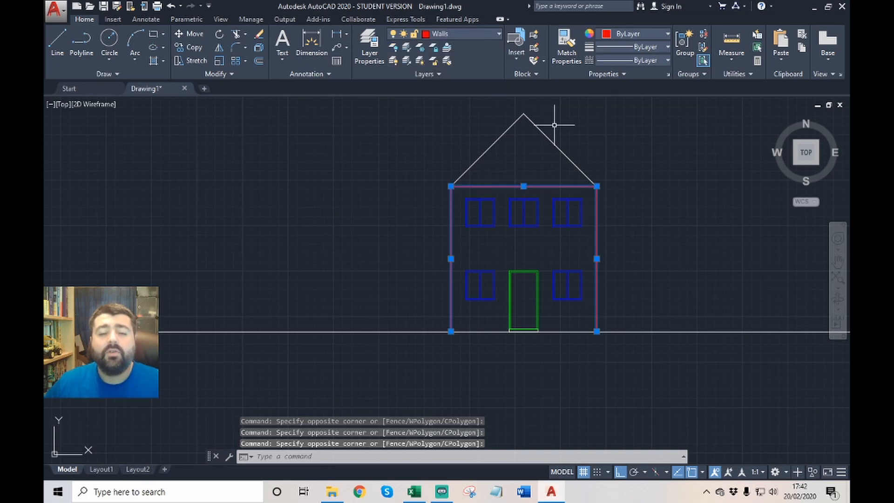
{"action": "key", "text": "Escape"}
{"action": "key", "text": "Escape"}
- Review the floor plan and the front elevation aligned below it
{"action": "mouse_move", "coordinate": [557, 207]}
{"action": "middle_mouse_down"}
{"action": "mouse_move", "coordinate": [523, 243]}
{"action": "mouse_move", "coordinate": [467, 270]}
{"action": "mouse_move", "coordinate": [471, 261]}
{"action": "middle_mouse_up"}
{"action": "scroll", "coordinate": [511, 301], "scroll_direction": "down", "scroll_amount": 4}
{"action": "middle_click_drag", "start_coordinate": [539, 136], "coordinate": [526, 237]}
{"action": "middle_click_drag", "start_coordinate": [546, 313], "coordinate": [555, 292]}
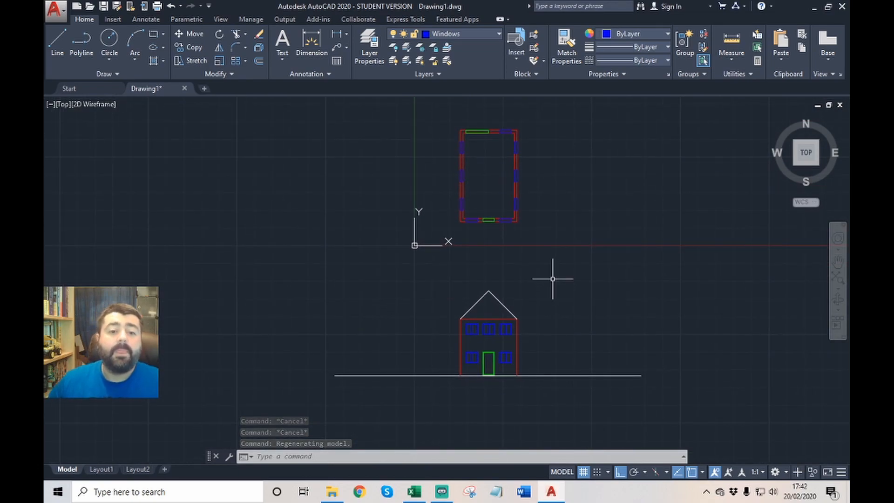
{"action": "scroll", "coordinate": [505, 175], "scroll_direction": "up", "scroll_amount": 2}
{"action": "middle_click_drag", "start_coordinate": [607, 314], "coordinate": [605, 305]}
{"action": "scroll", "coordinate": [581, 250], "scroll_direction": "down", "scroll_amount": 2}
{"action": "mouse_move", "coordinate": [541, 370]}
{"action": "middle_mouse_down"}
{"action": "mouse_move", "coordinate": [541, 351]}
{"action": "mouse_move", "coordinate": [433, 361]}
{"action": "middle_mouse_up"}
{"action": "scroll", "coordinate": [515, 365], "scroll_direction": "up", "scroll_amount": 4}
{"action": "scroll", "coordinate": [433, 362], "scroll_direction": "down", "scroll_amount": 4}
{"action": "middle_click_drag", "start_coordinate": [484, 265], "coordinate": [479, 280]}
{"action": "scroll", "coordinate": [453, 265], "scroll_direction": "up", "scroll_amount": 2}
{"action": "scroll", "coordinate": [498, 246], "scroll_direction": "down", "scroll_amount": 2}
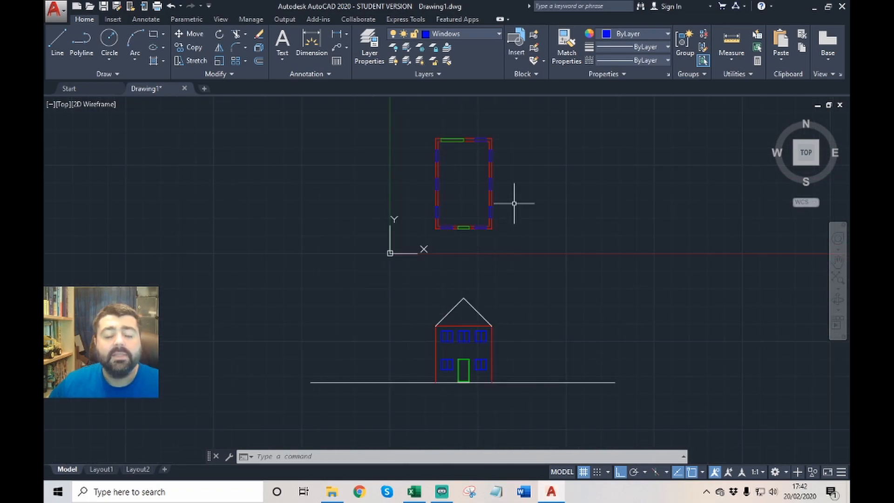
{"action": "middle_click_drag", "start_coordinate": [596, 212], "coordinate": [583, 223]}
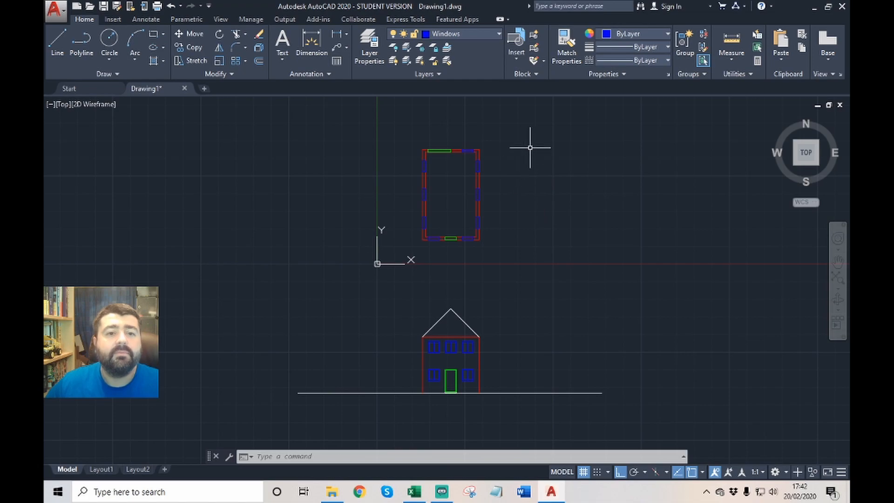